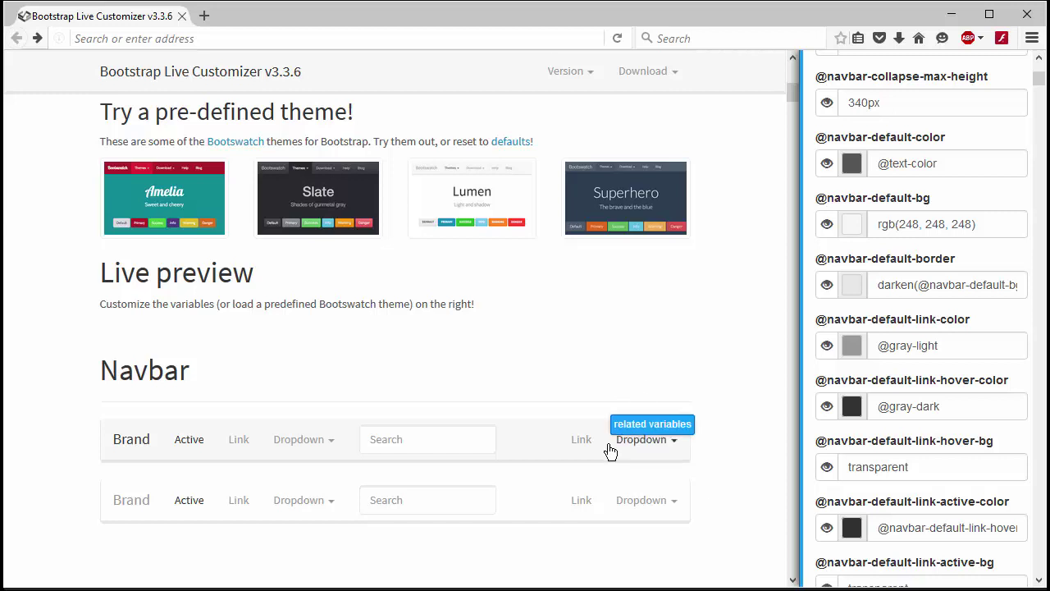
click(669, 438)
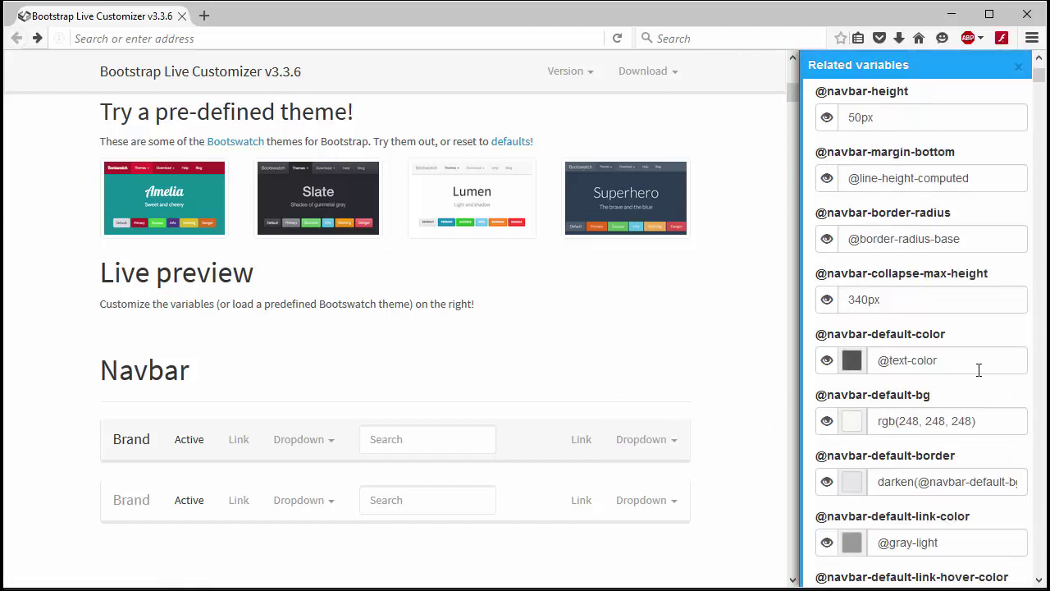
click(1039, 580)
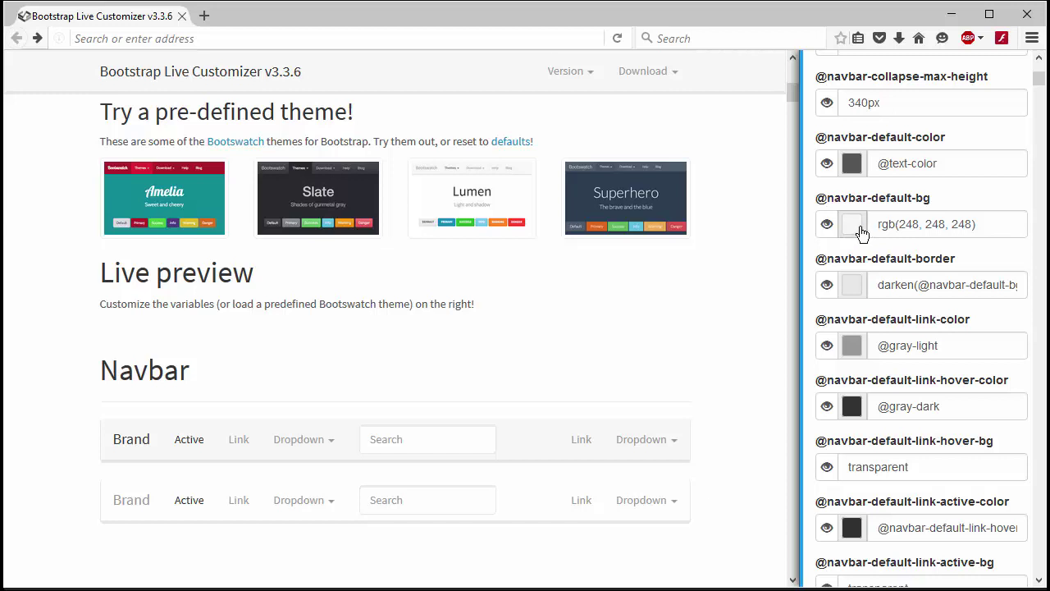
click(894, 225)
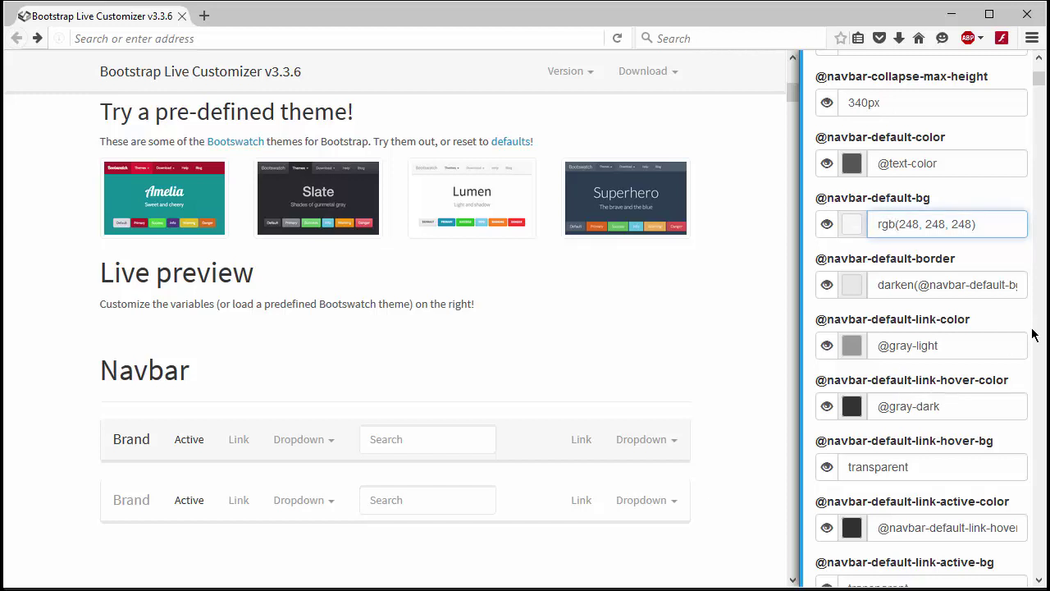
text(a)
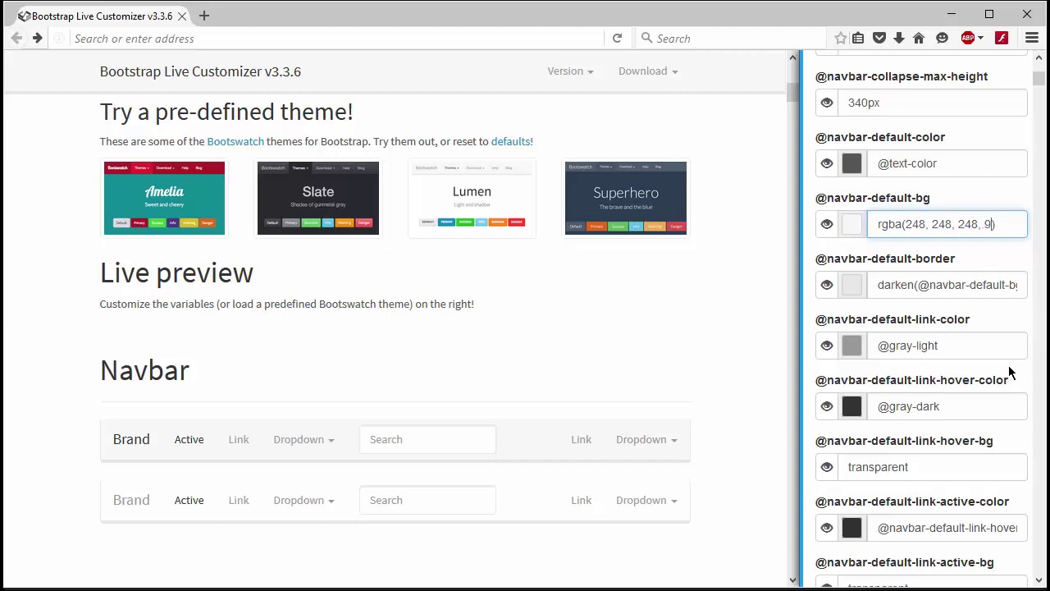
key(Tab)
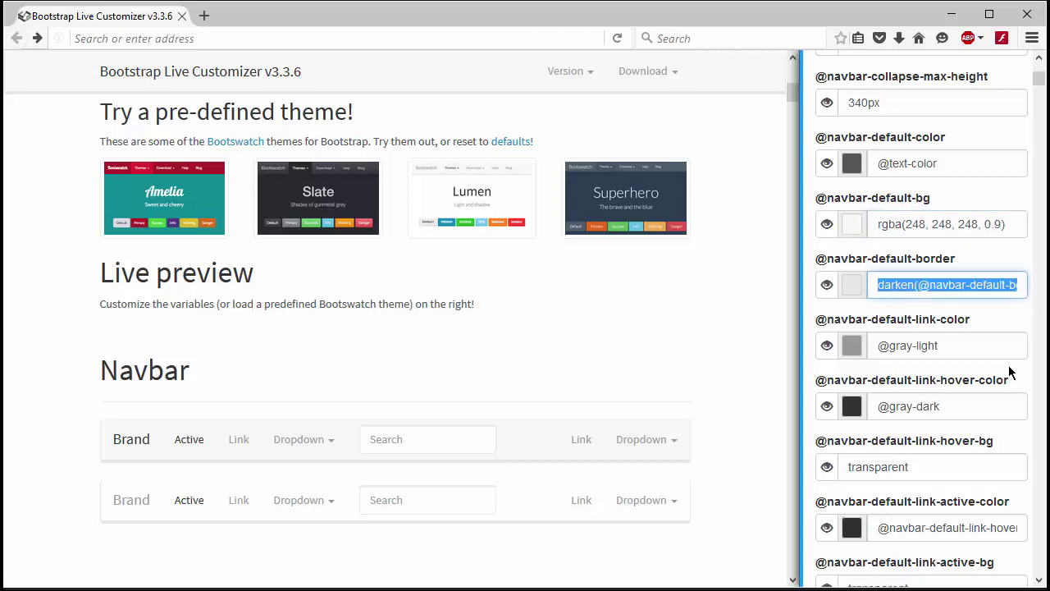
click(320, 448)
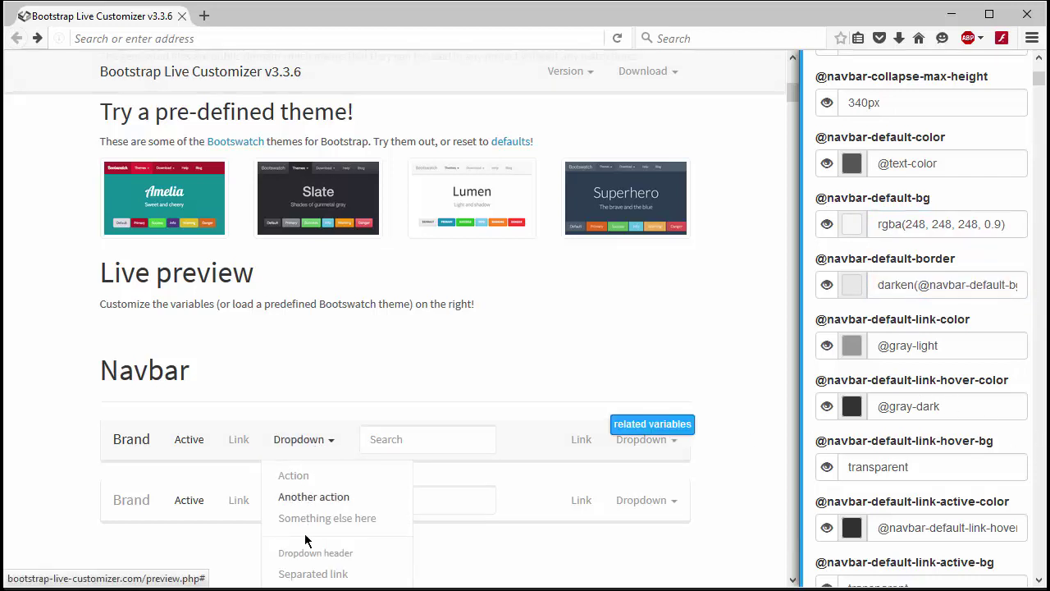
click(740, 313)
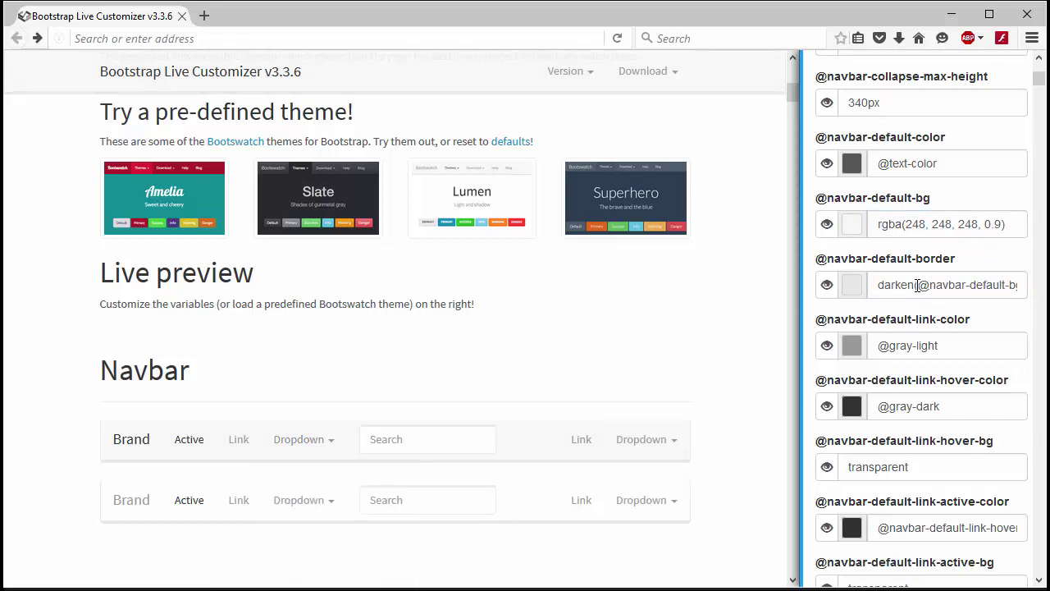
click(1038, 580)
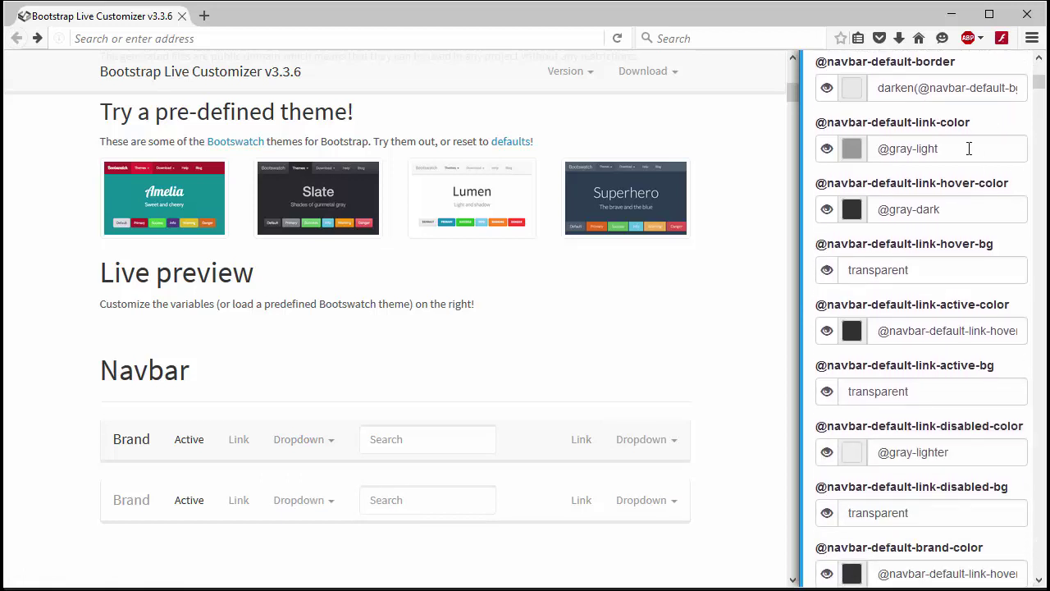
click(853, 148)
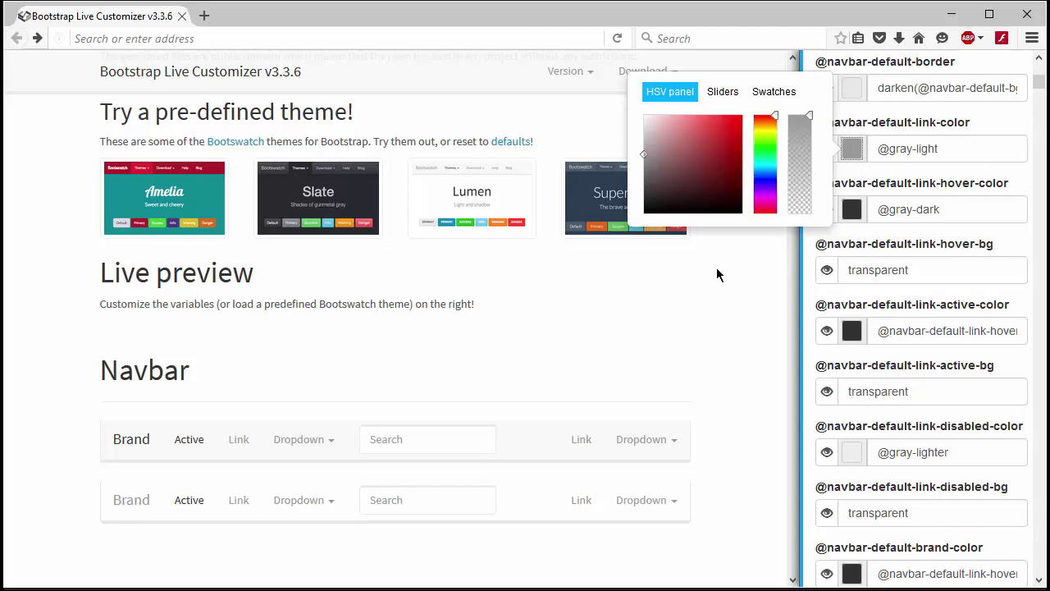
click(771, 178)
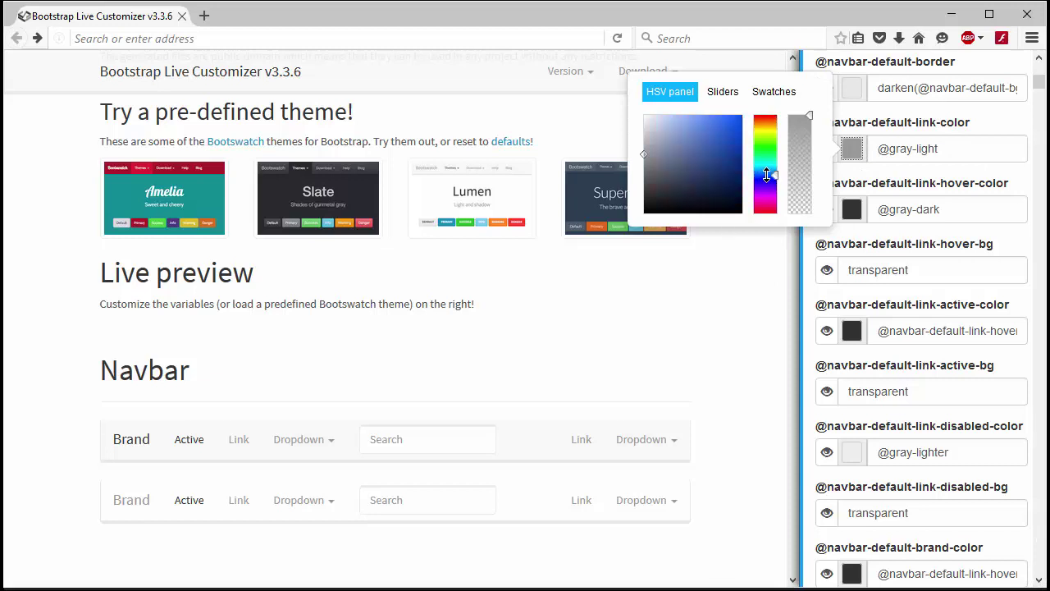
click(720, 176)
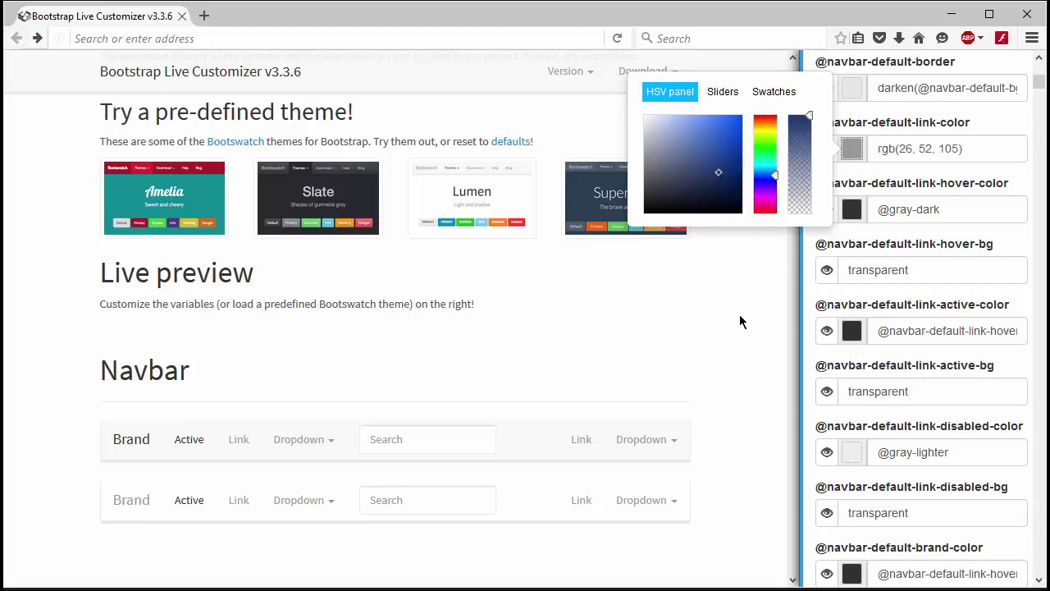
click(750, 385)
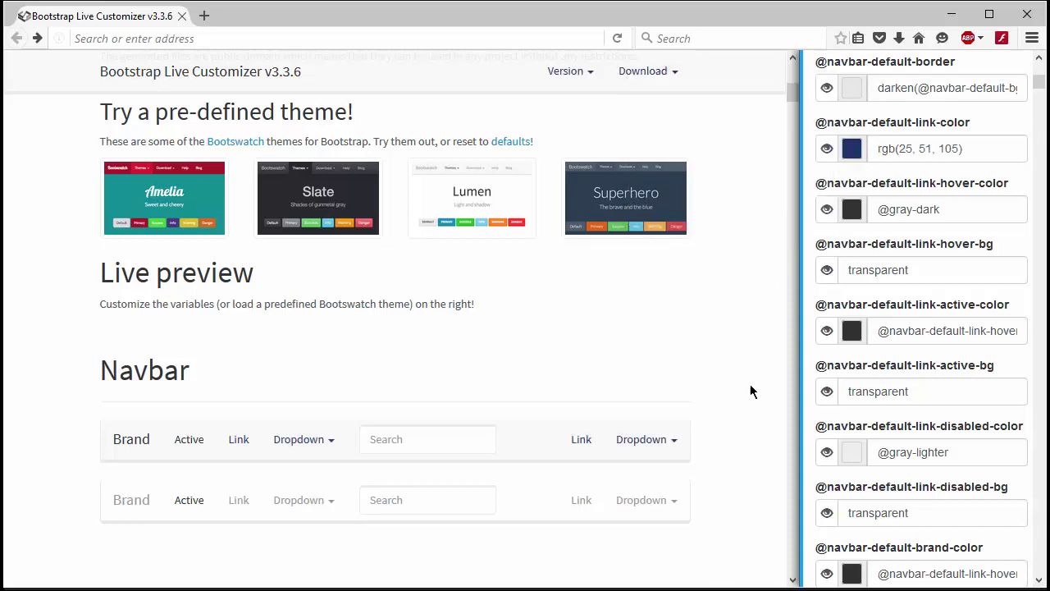
click(324, 441)
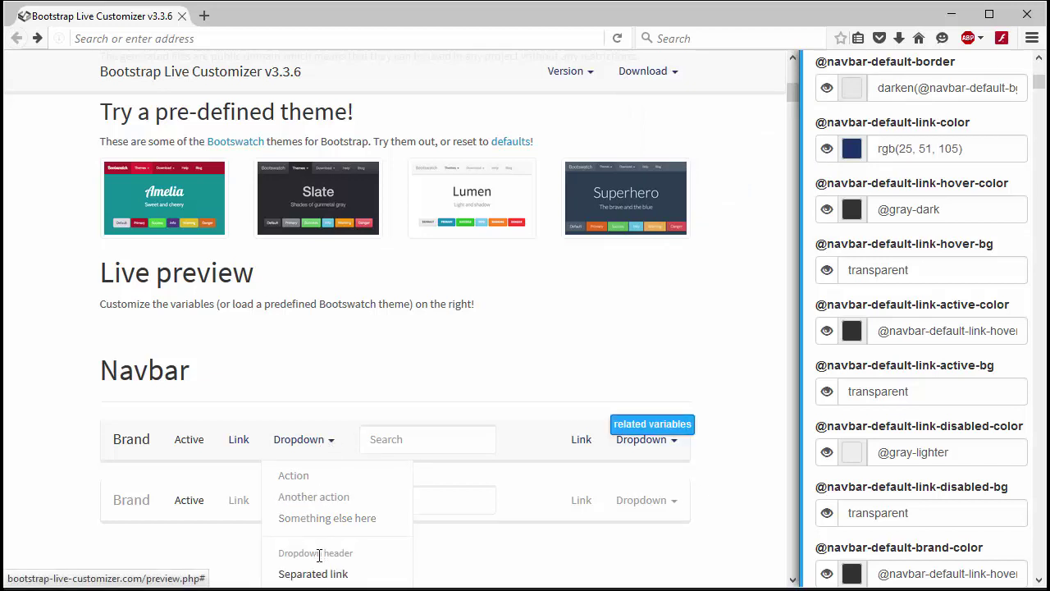
click(876, 367)
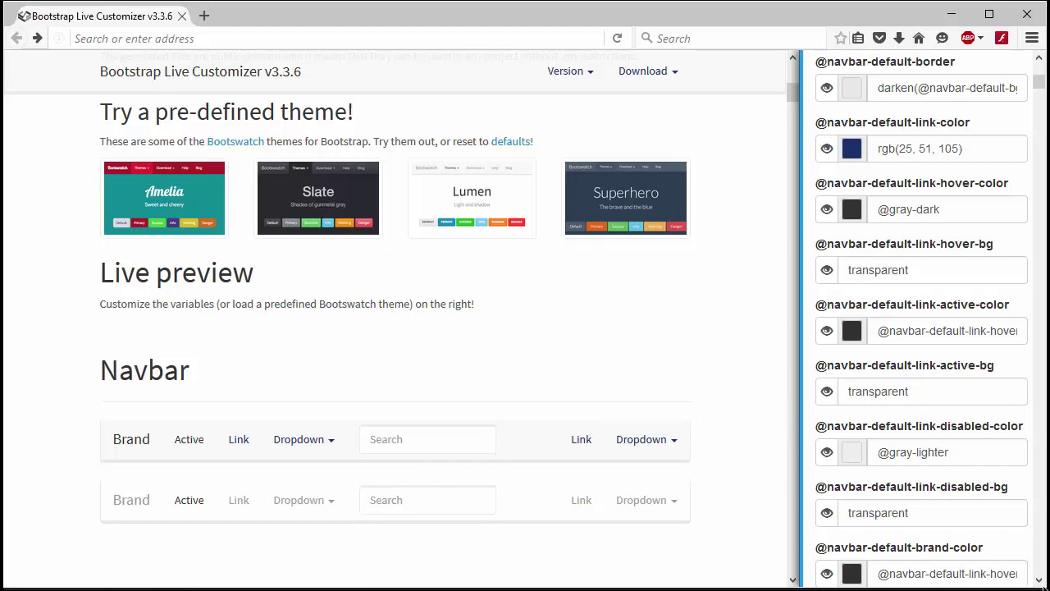
scroll(1038, 584, down, 5)
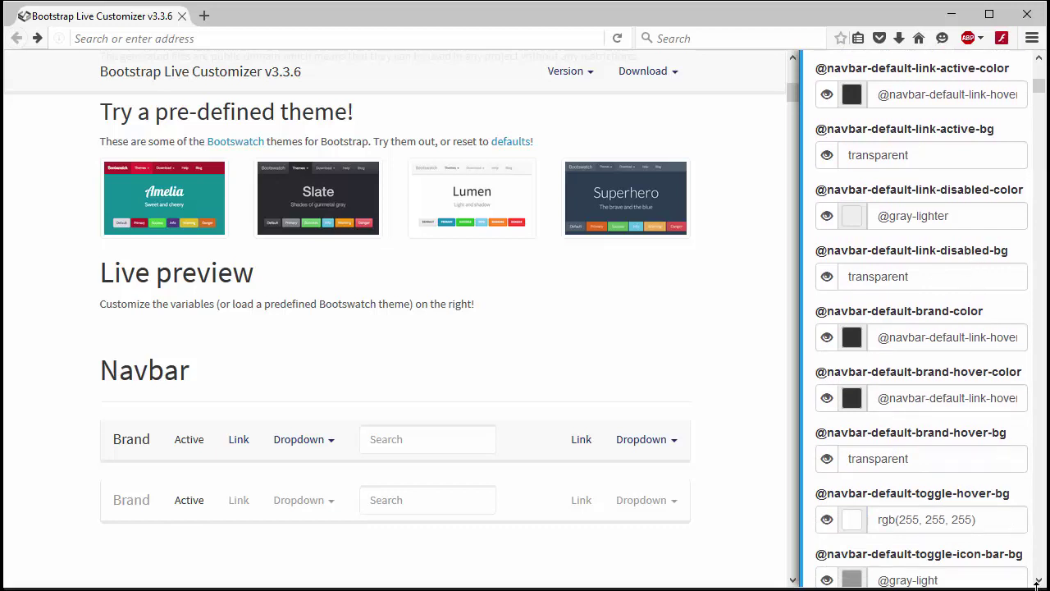
scroll(1041, 581, down, 4)
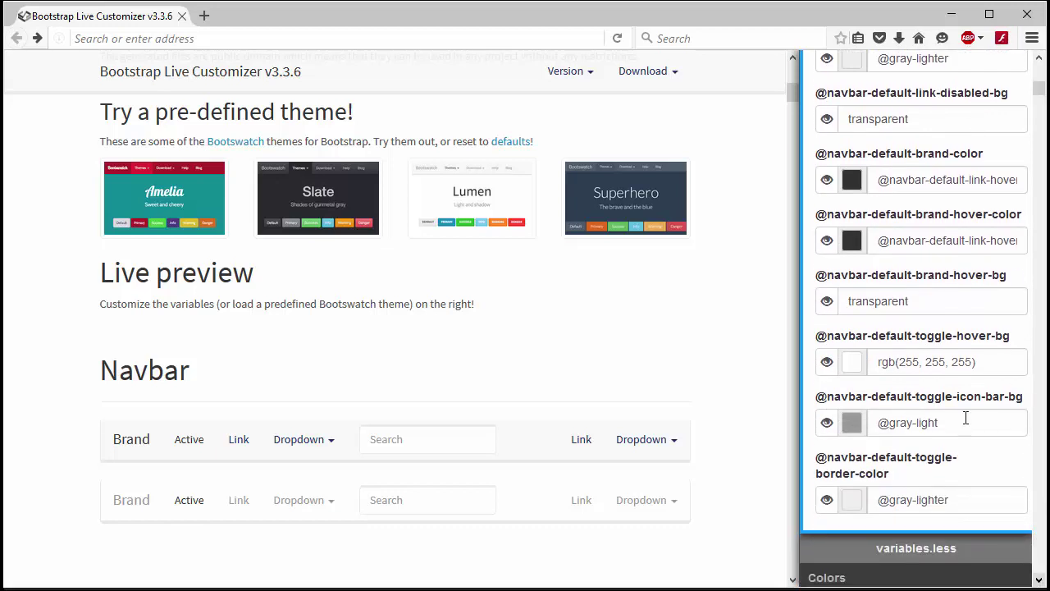
click(854, 187)
click(765, 206)
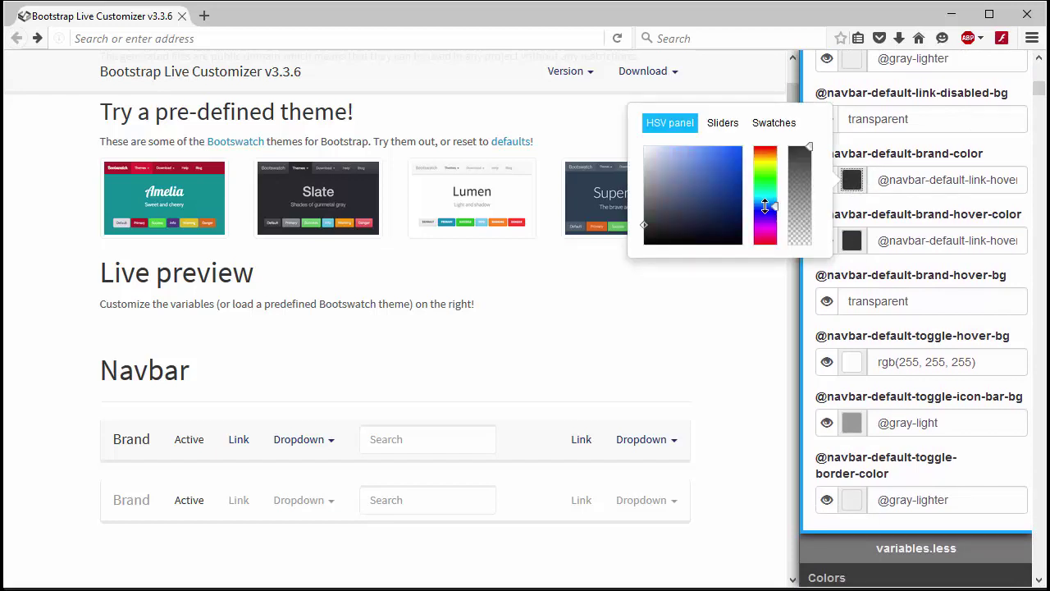
drag(710, 212, 688, 226)
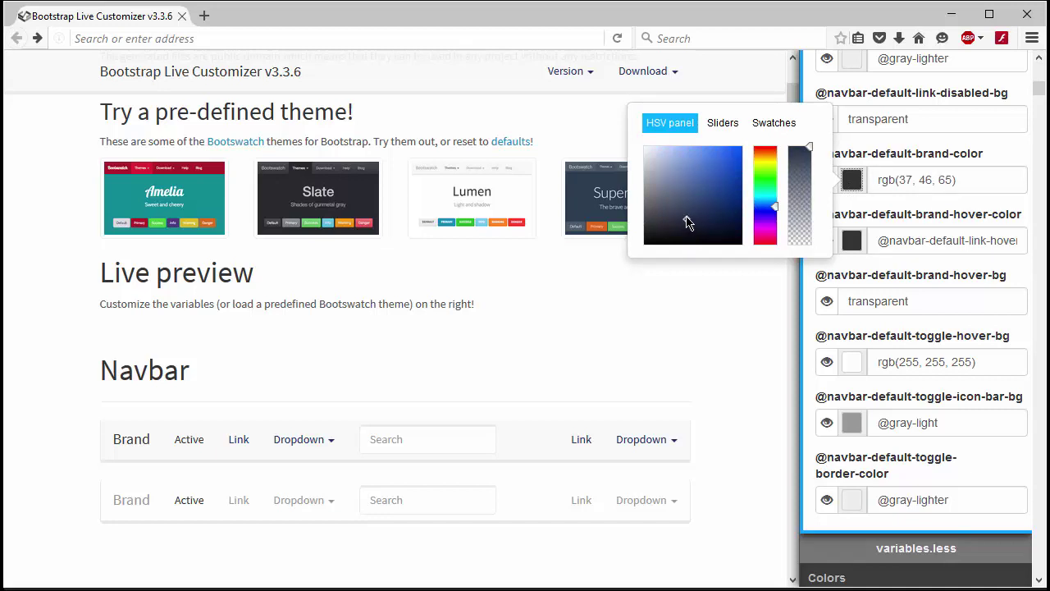
click(679, 288)
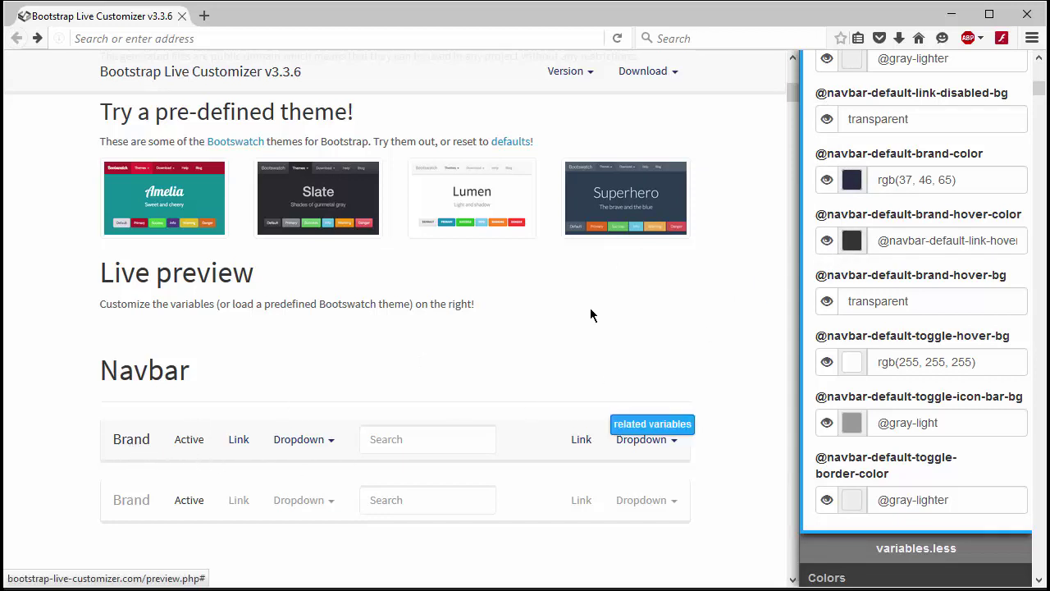
click(852, 242)
click(761, 269)
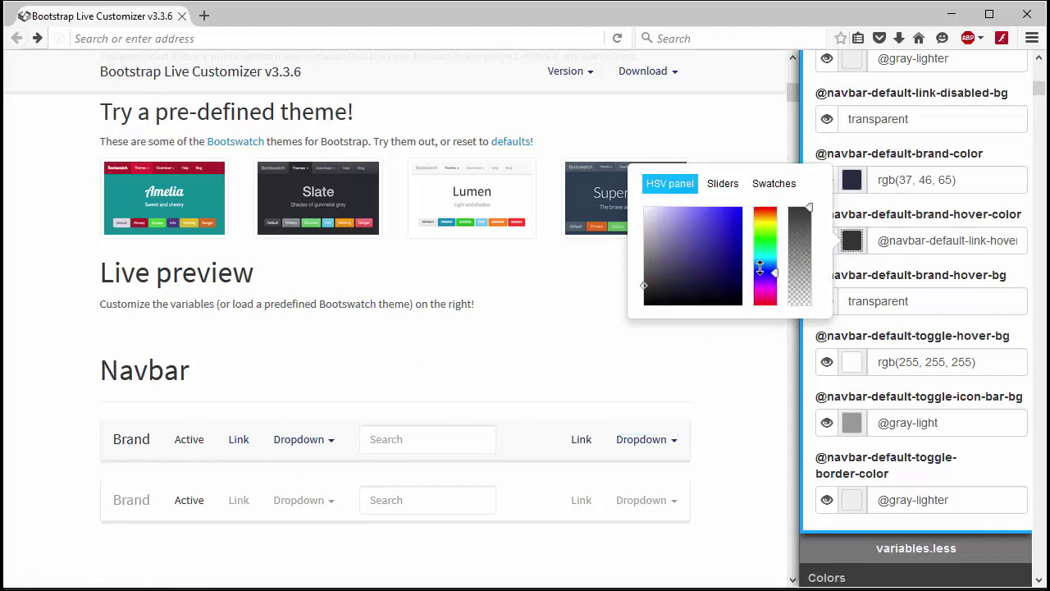
mouse_move(727, 246)
mouse_down()
mouse_move(738, 232)
mouse_move(720, 275)
mouse_up()
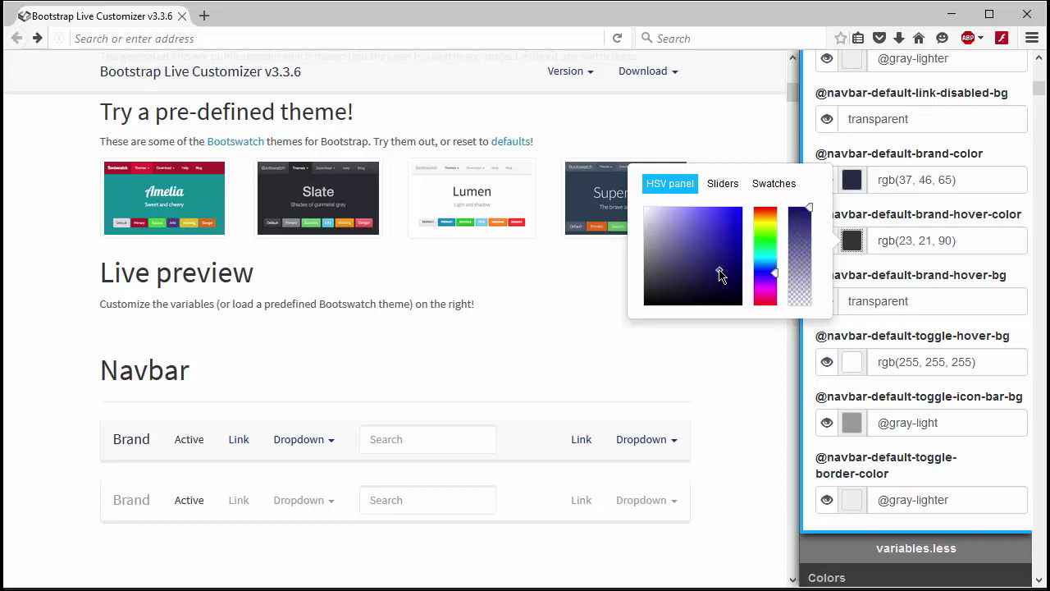
click(128, 541)
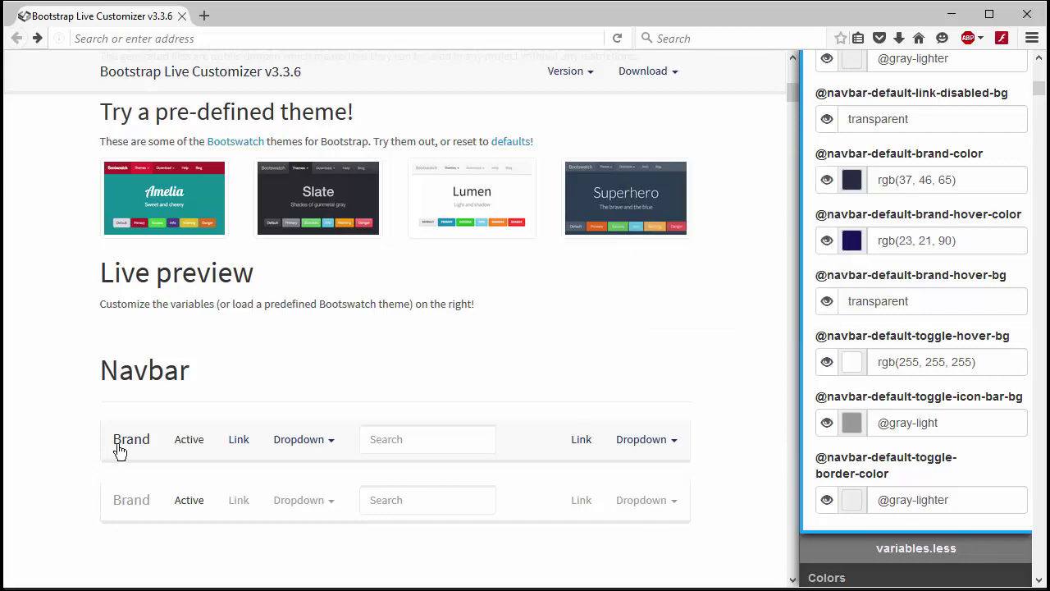
click(672, 443)
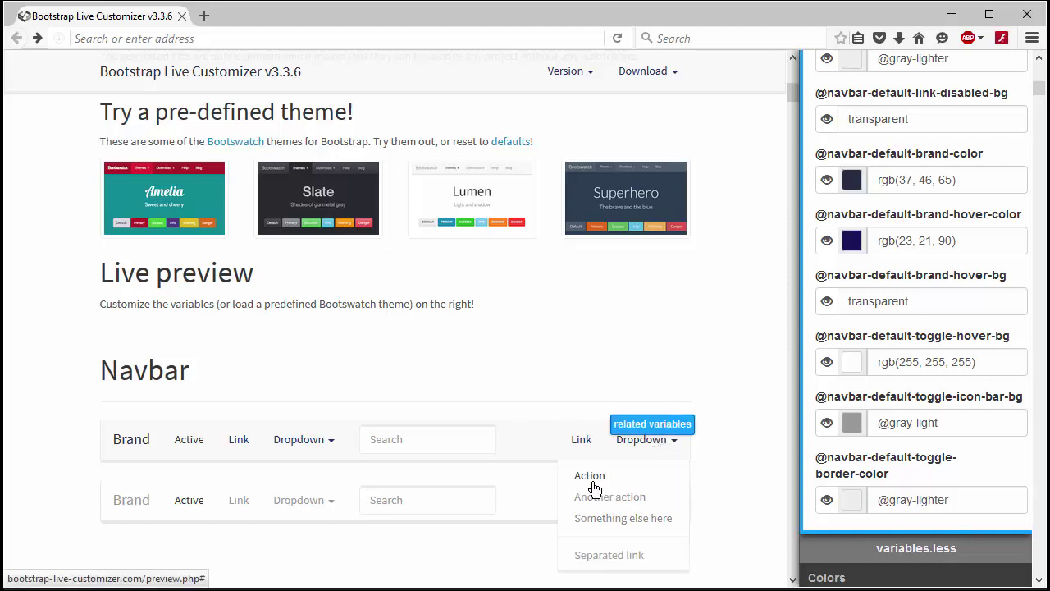
click(727, 537)
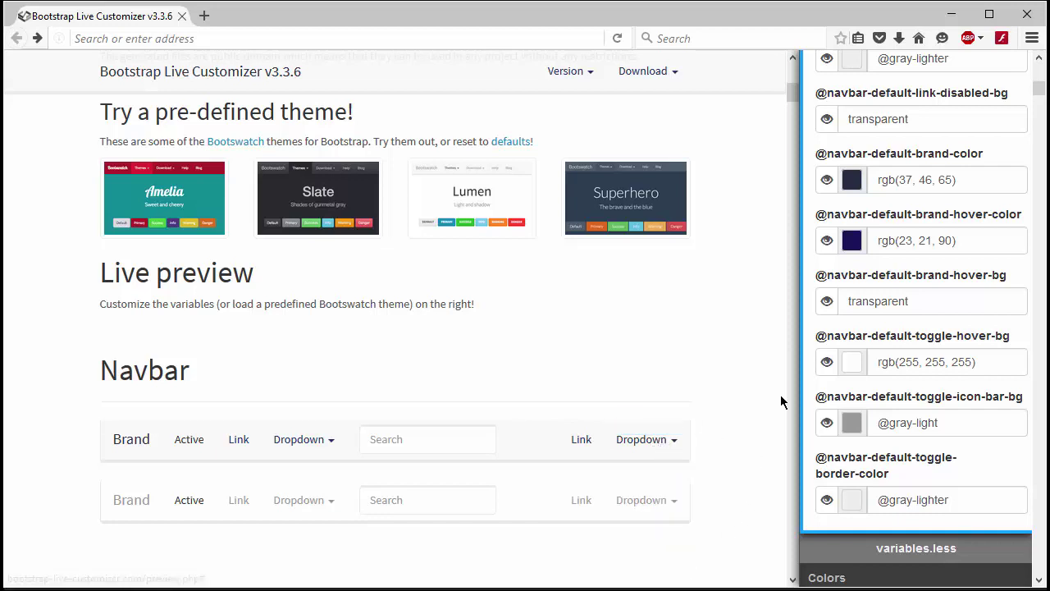
click(1039, 580)
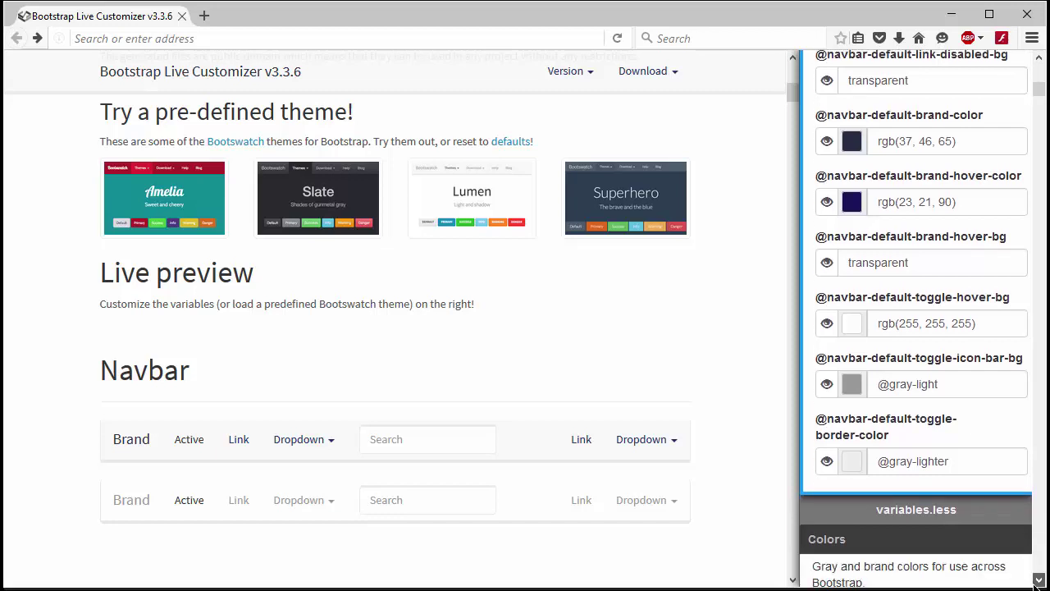
click(1039, 580)
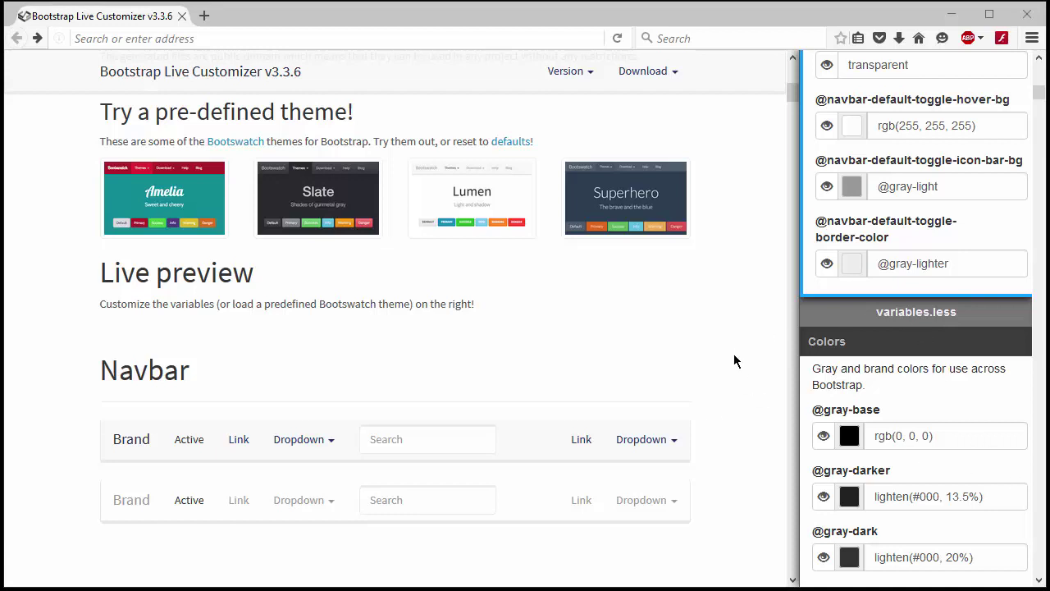
drag(791, 90, 790, 100)
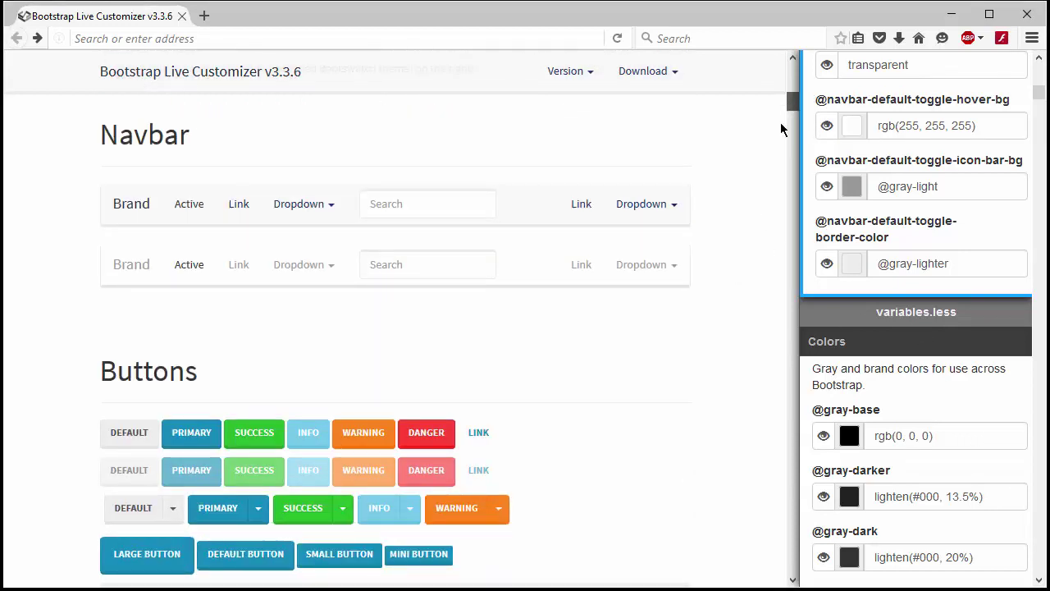
mouse_move(347, 476)
click(640, 466)
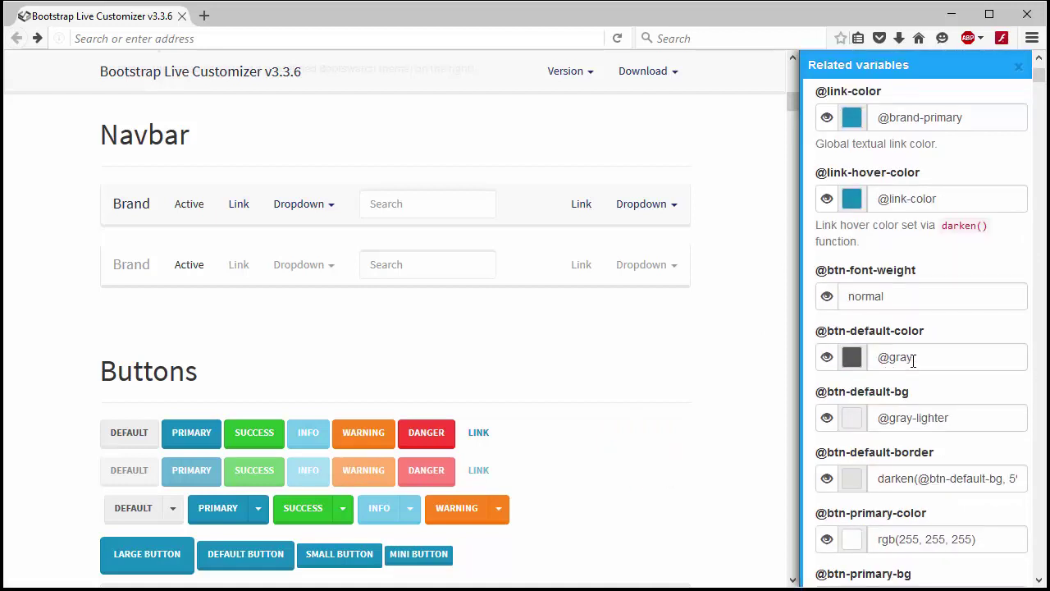
click(852, 421)
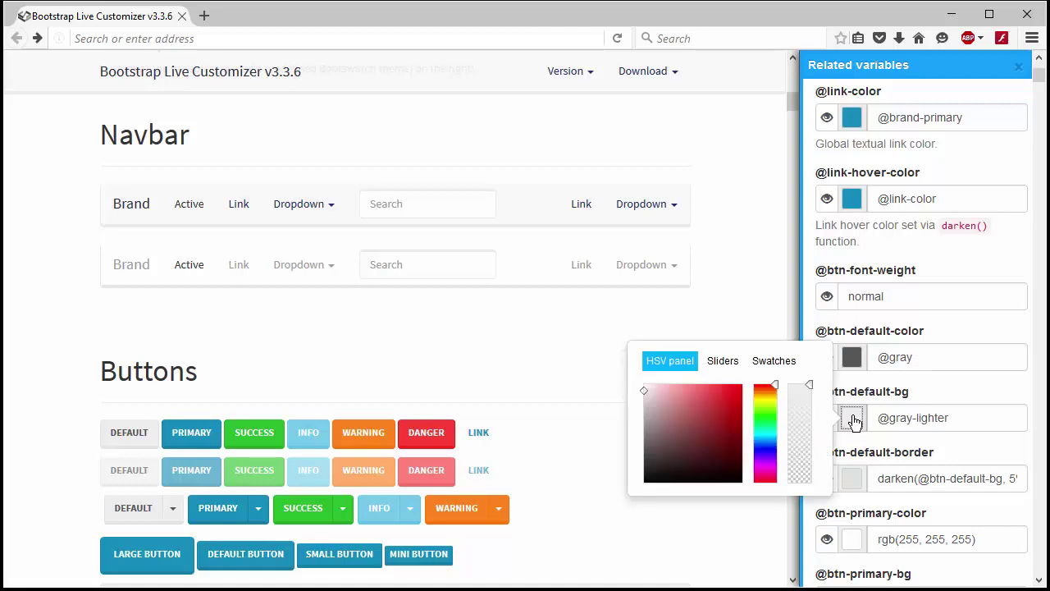
click(762, 438)
click(728, 431)
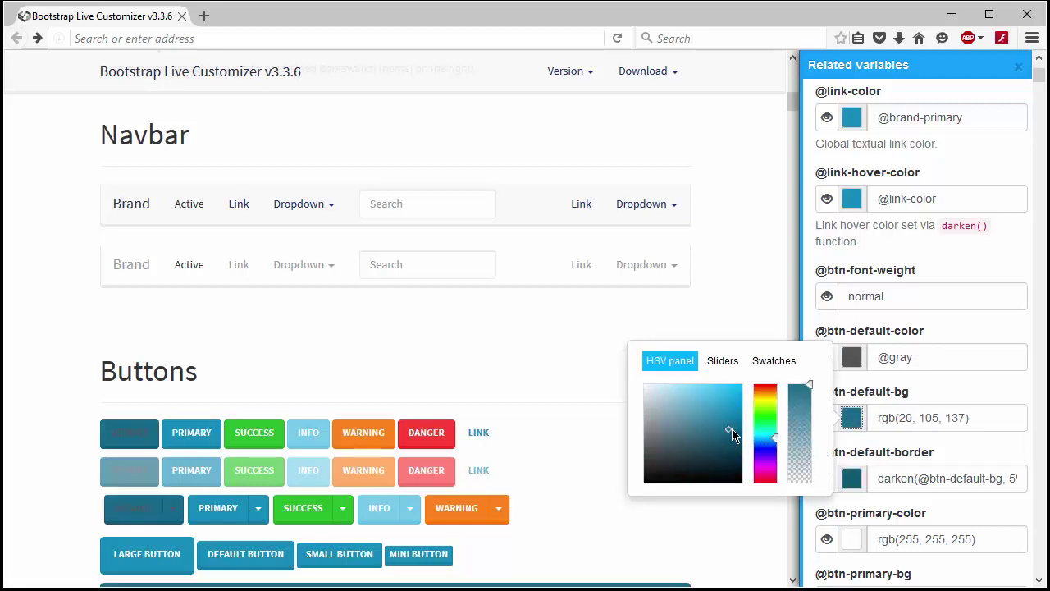
click(695, 532)
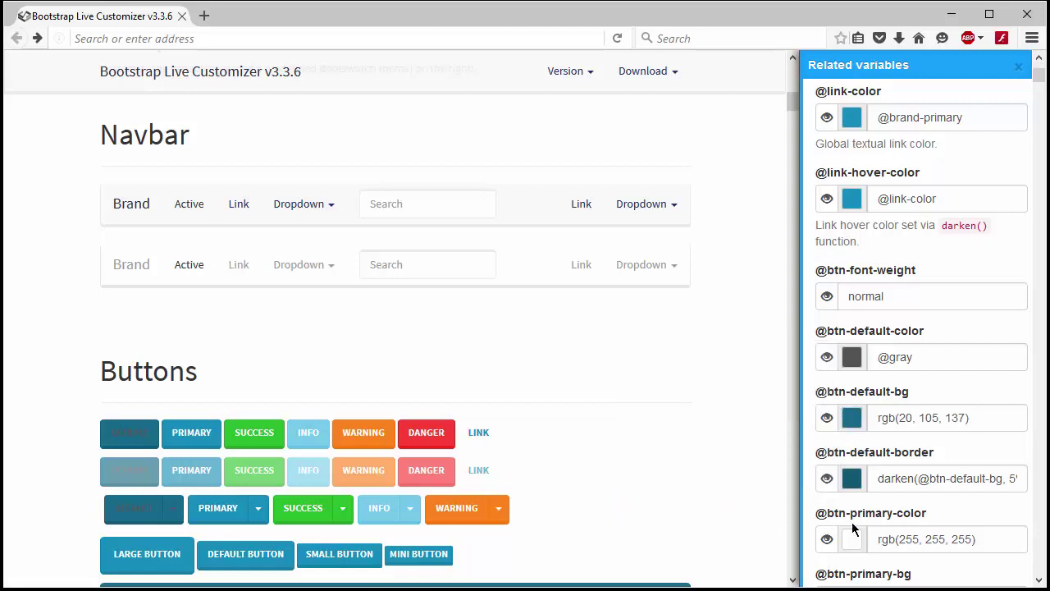
click(852, 478)
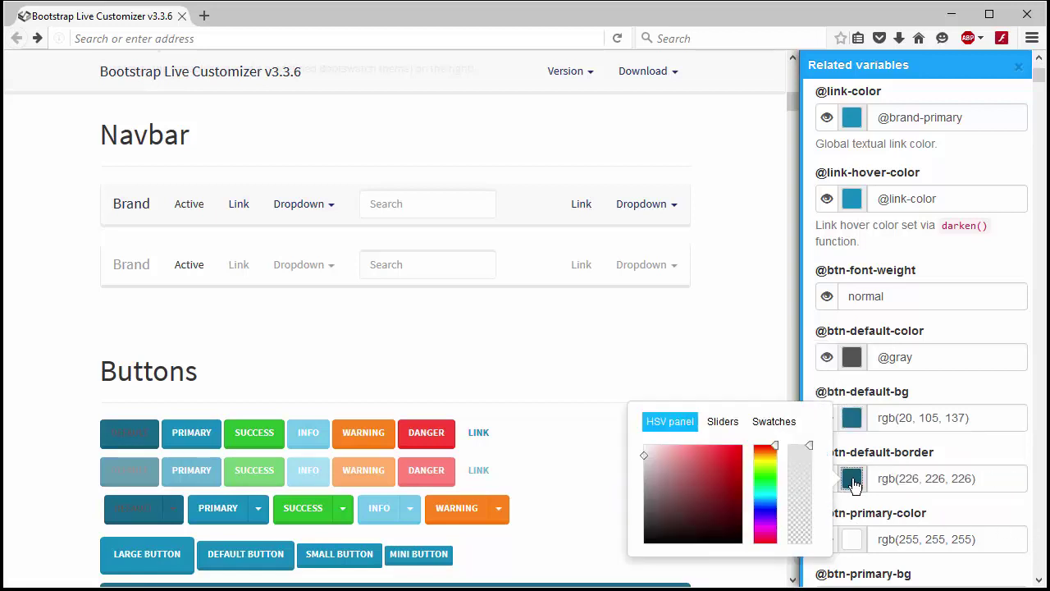
click(766, 500)
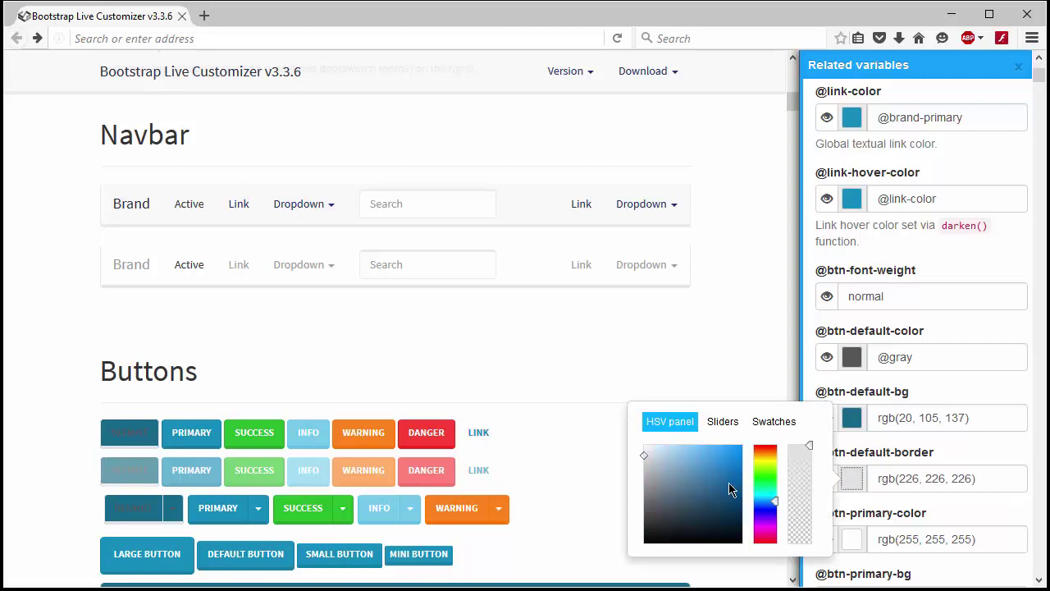
click(726, 487)
click(727, 473)
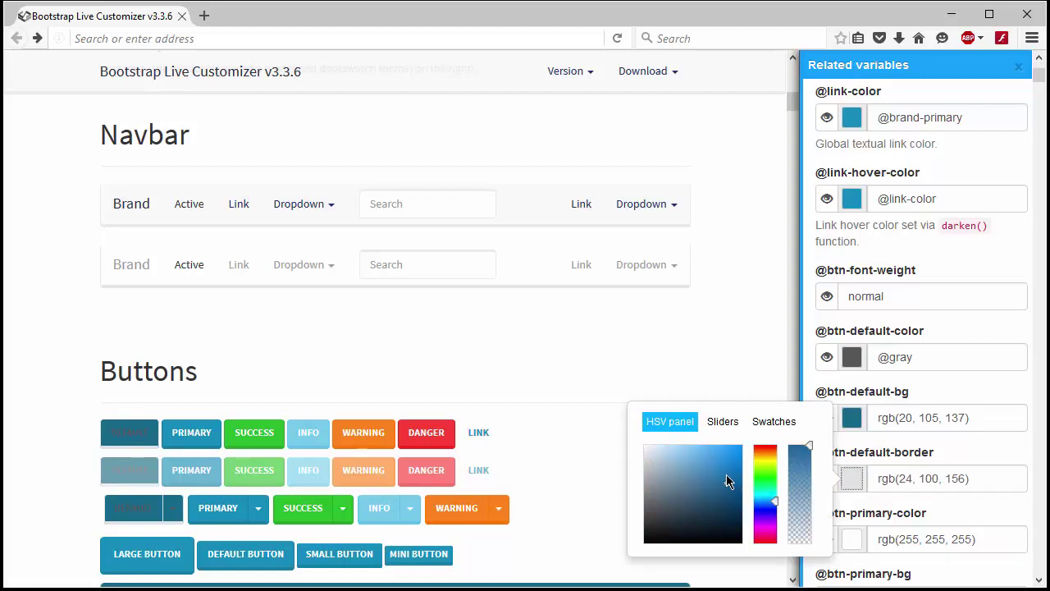
click(587, 498)
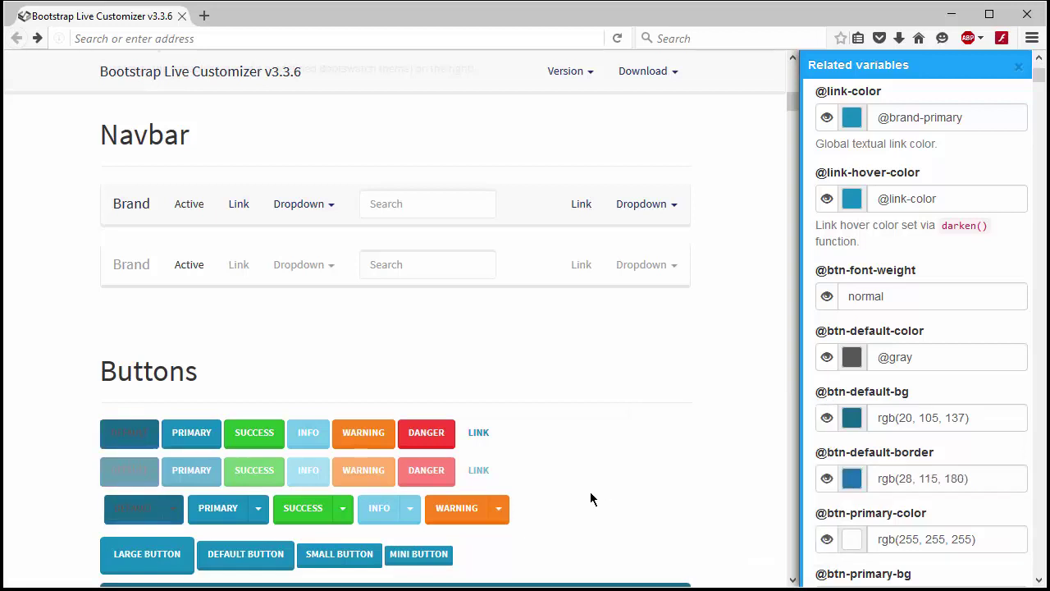
click(1037, 581)
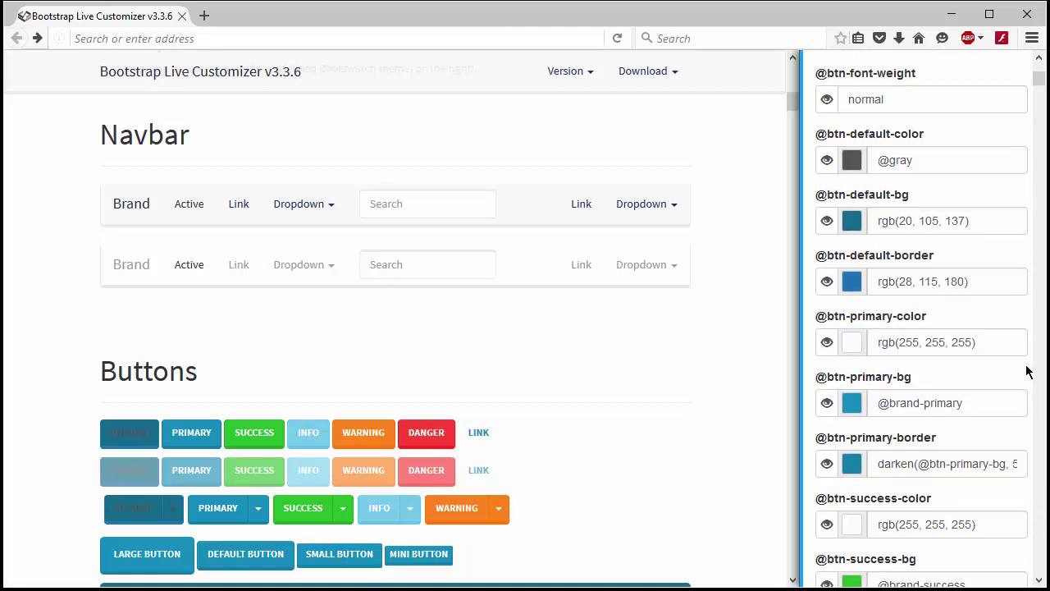
click(853, 162)
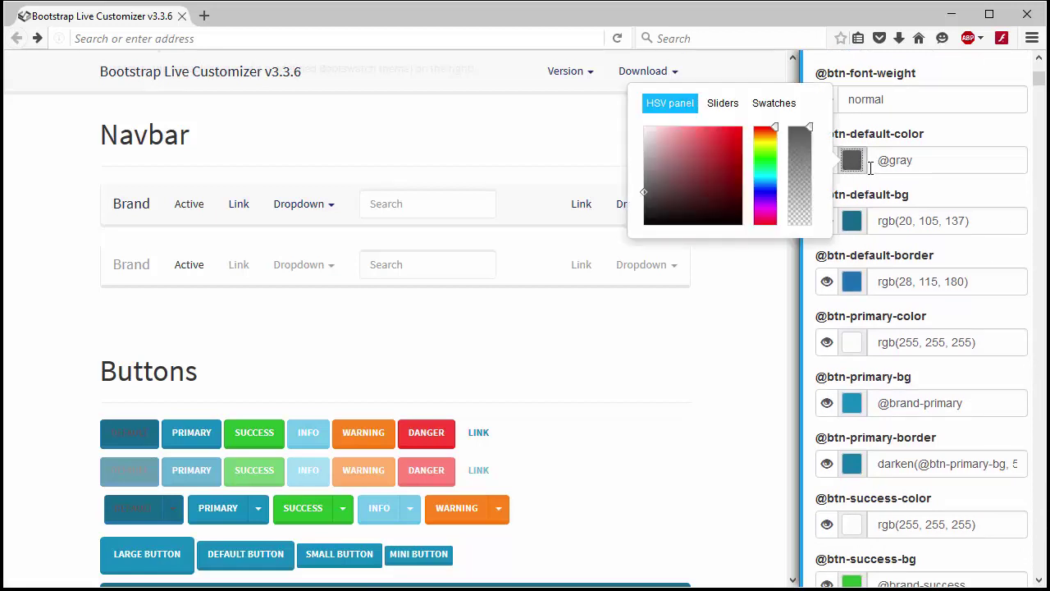
drag(666, 160, 637, 120)
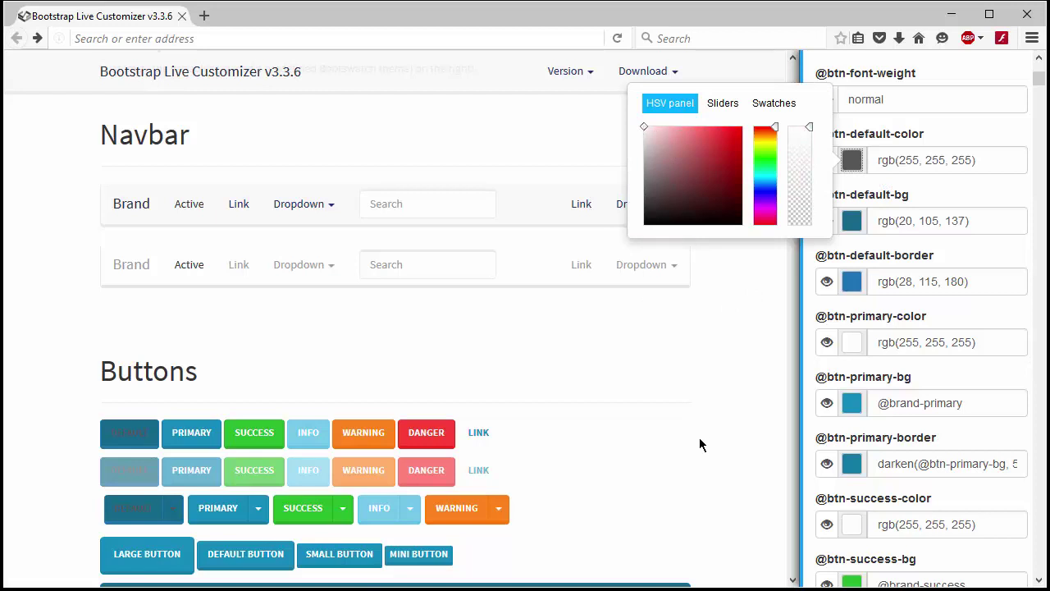
click(686, 480)
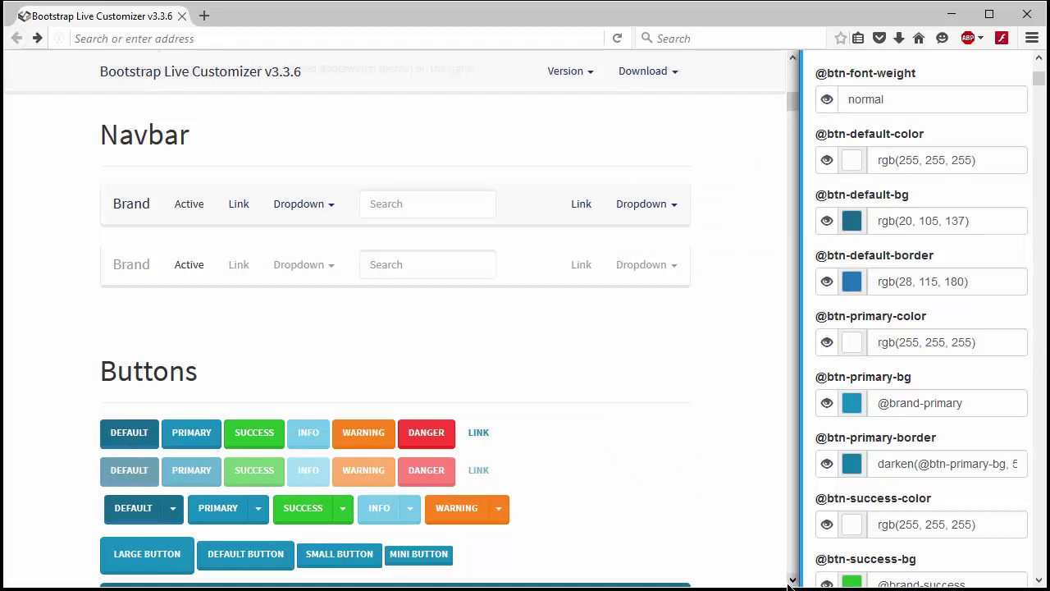
Step: Show the related variables of the Tables section in the preview
scroll(790, 584, down, 4)
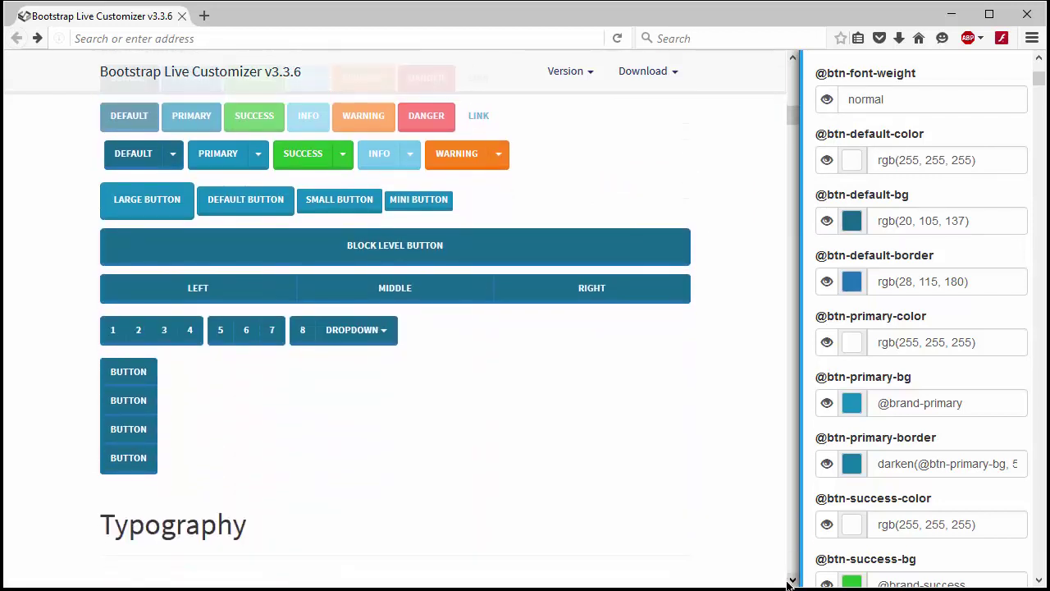
scroll(792, 582, down, 6)
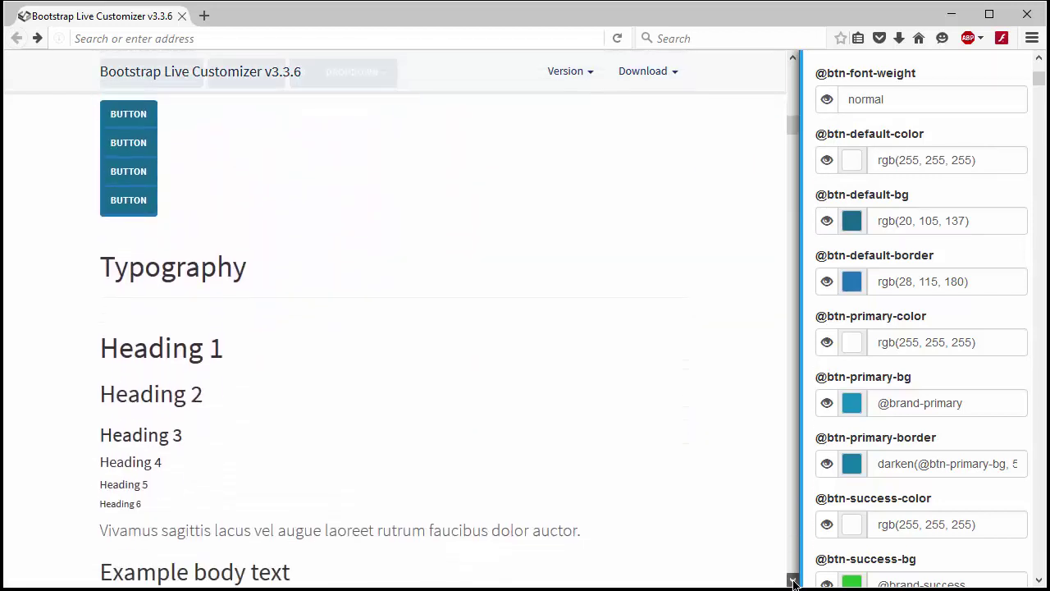
scroll(792, 583, down, 8)
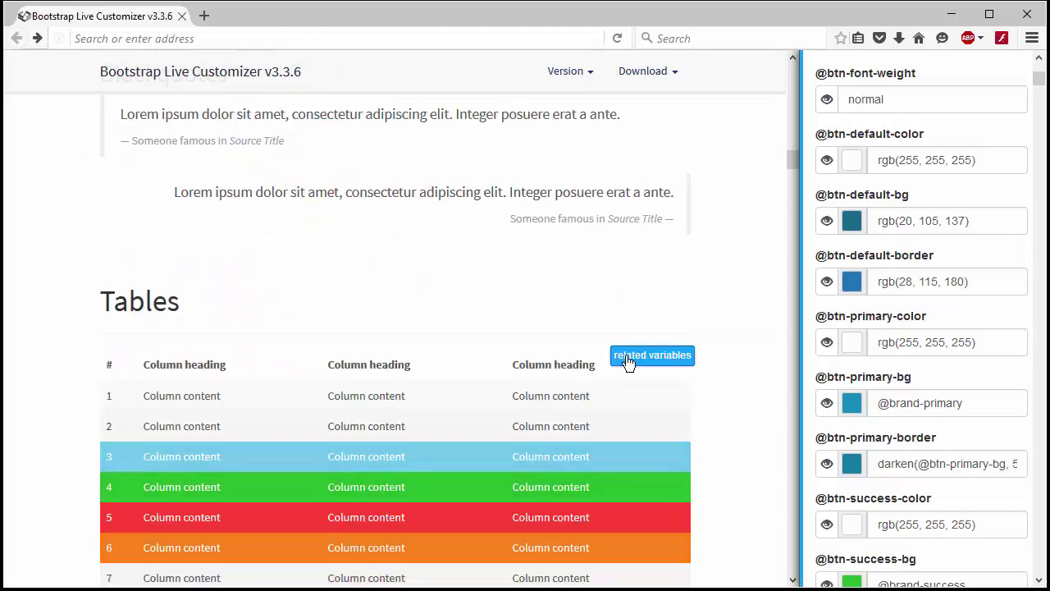
click(655, 359)
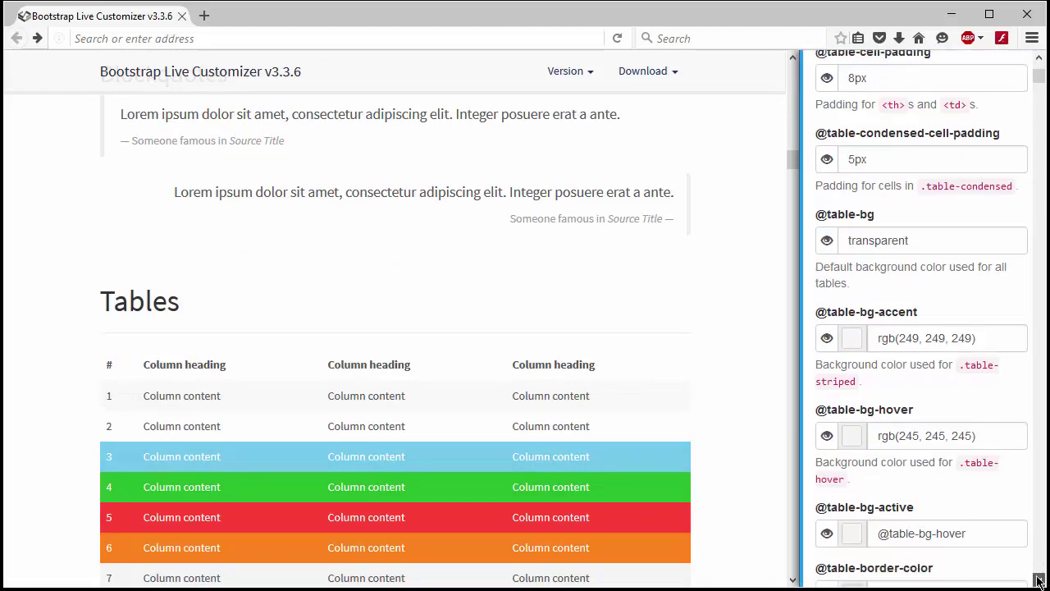
scroll(962, 254, down, 4)
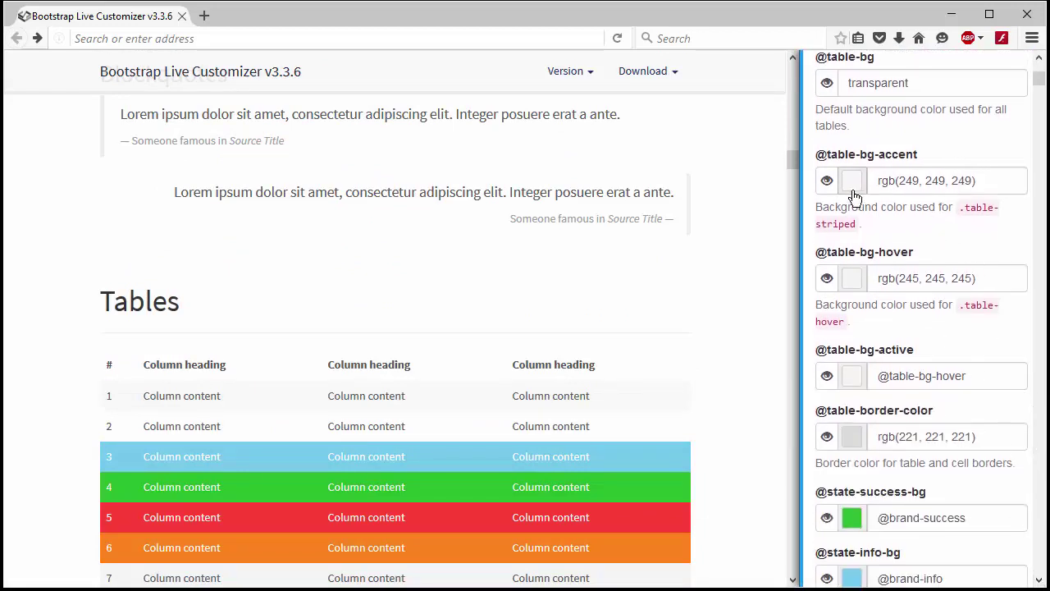
click(972, 183)
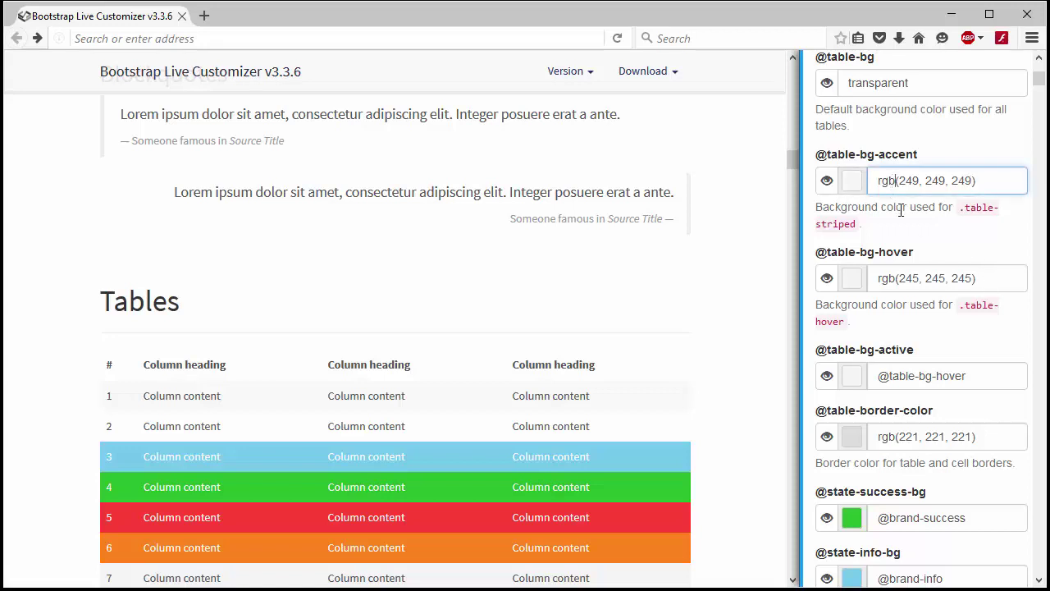
text(a)
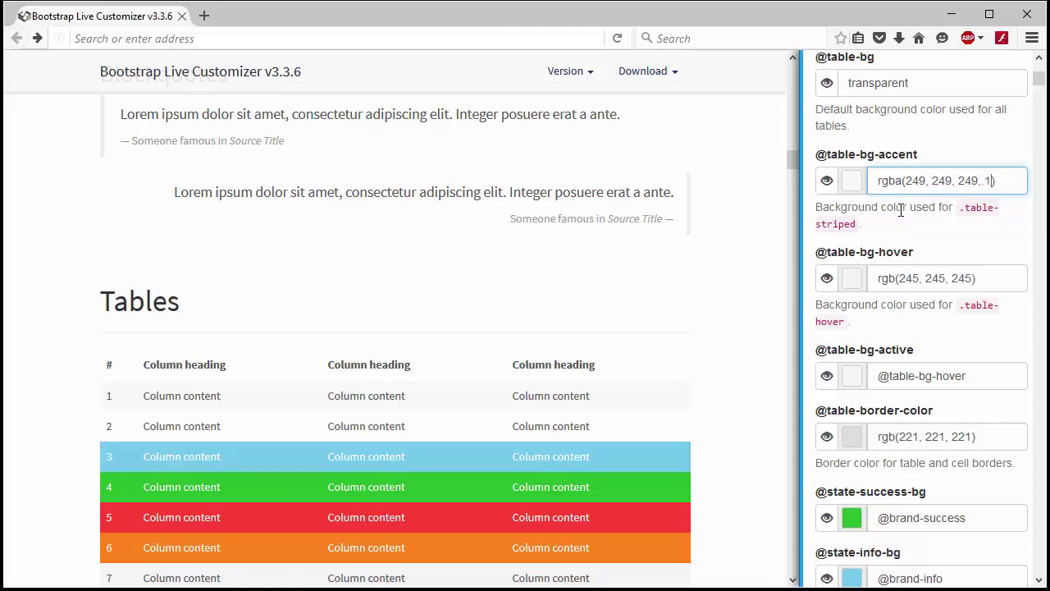
key(Tab)
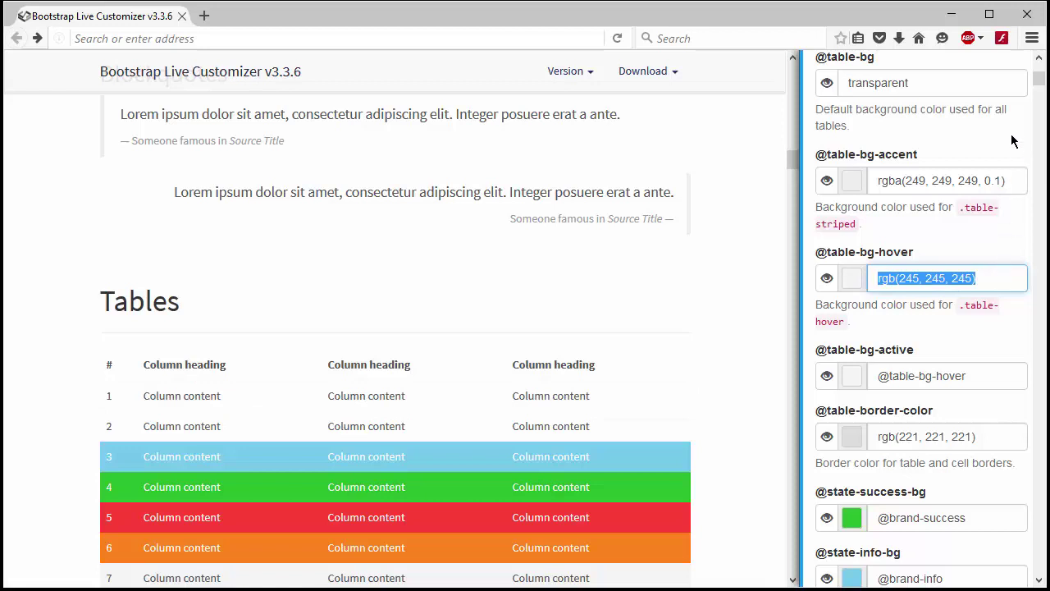
click(1039, 60)
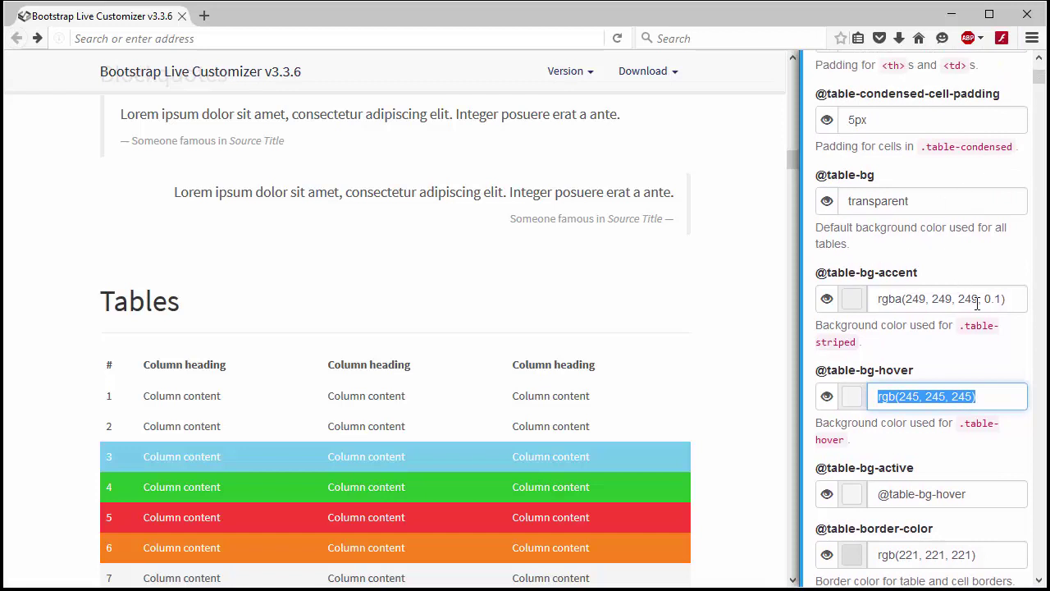
drag(1010, 298, 856, 292)
key(ctrl+c)
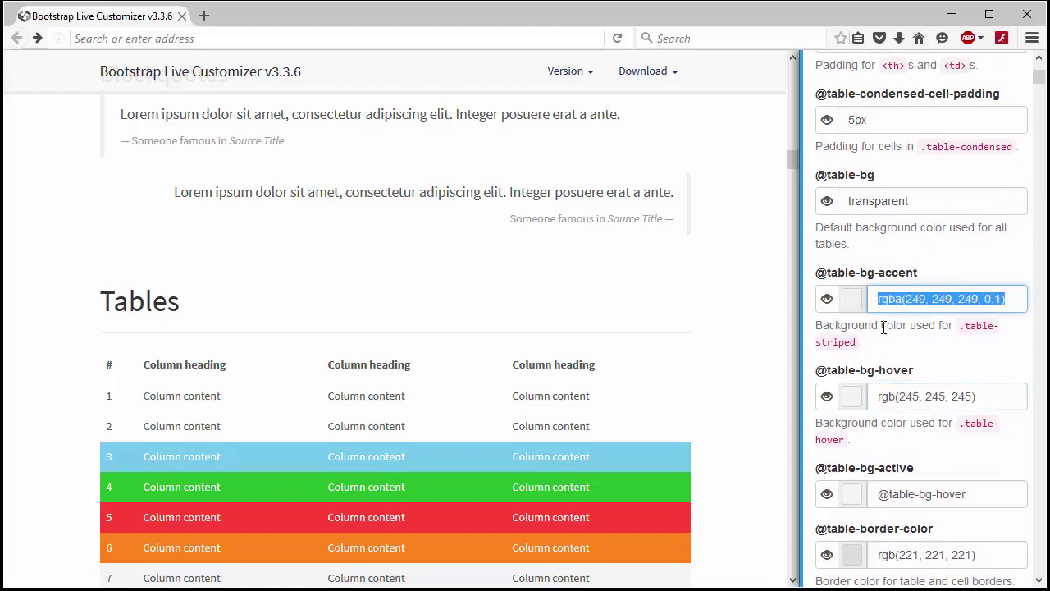
drag(934, 212, 852, 241)
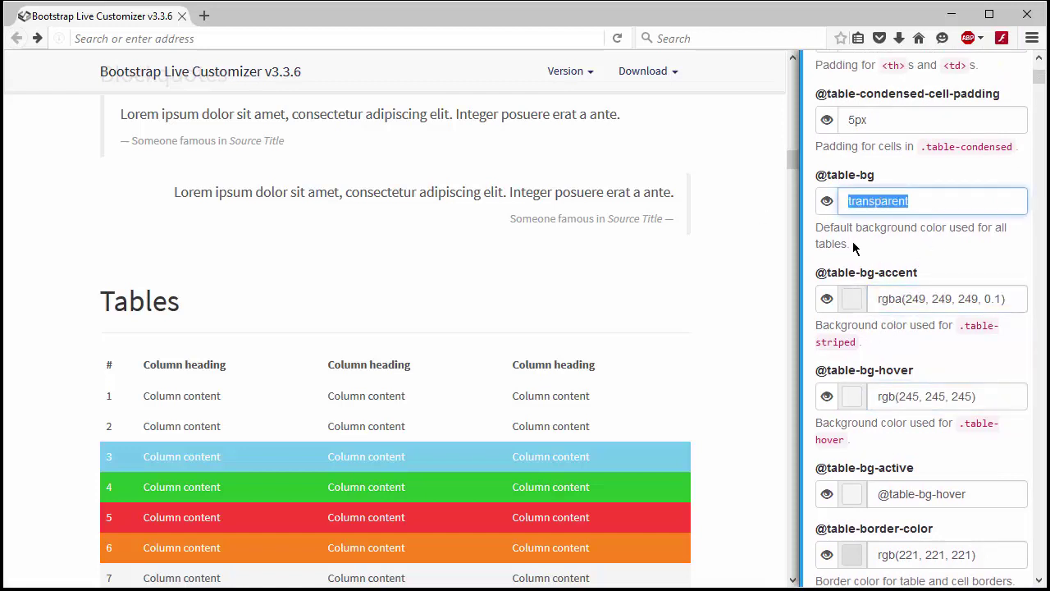
key(ctrl+v)
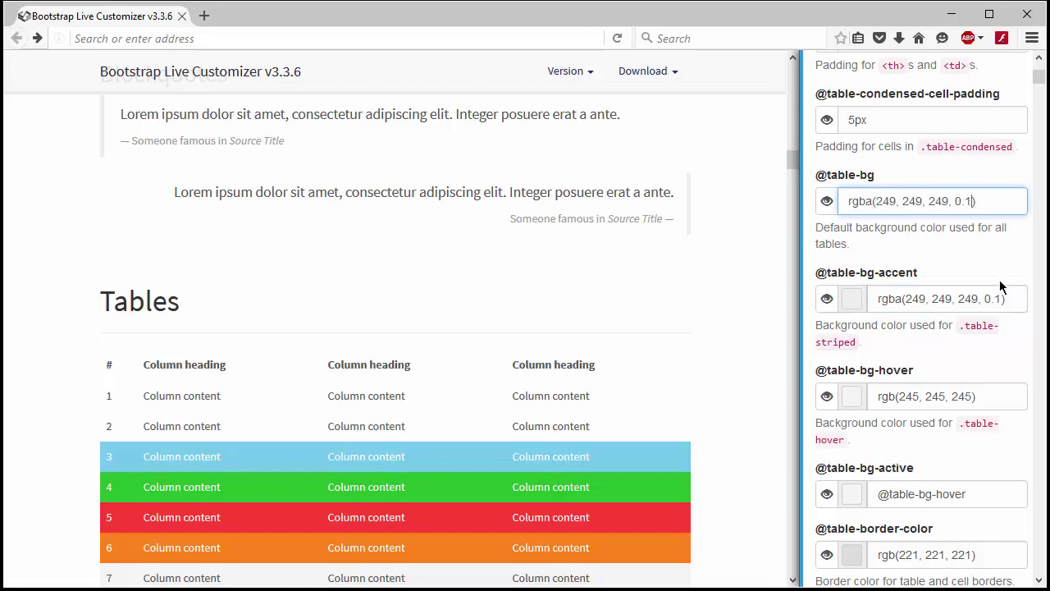
key(BackSpace)
text(2)
key(Tab)
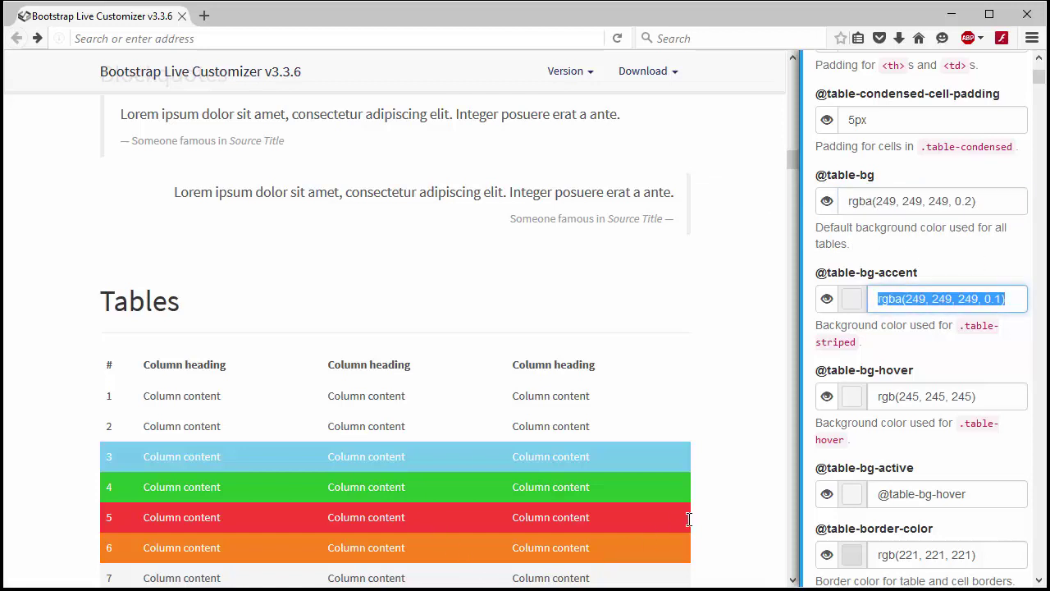
double_click(965, 202)
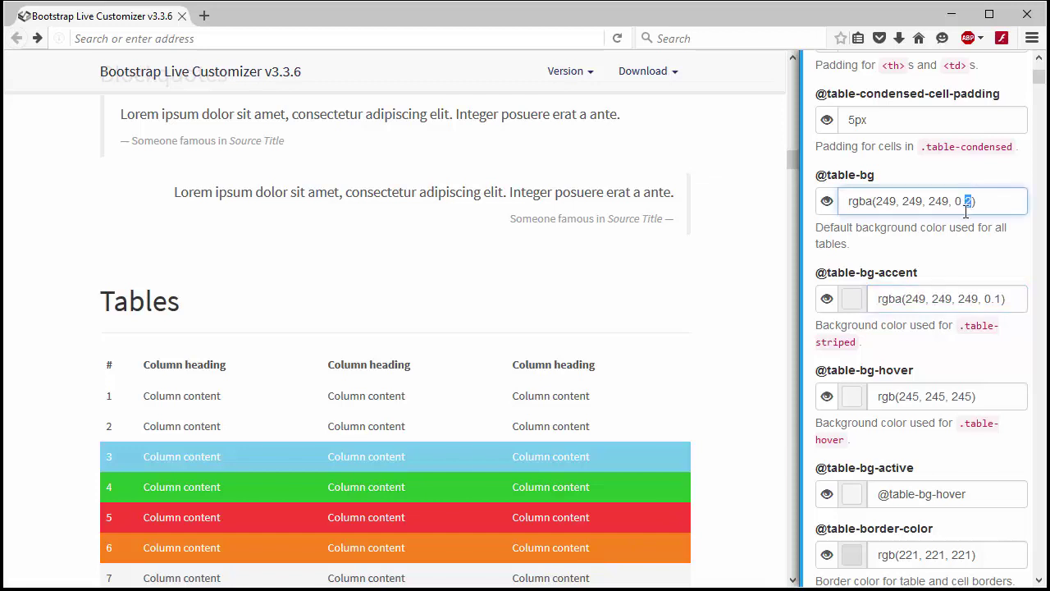
text(15)
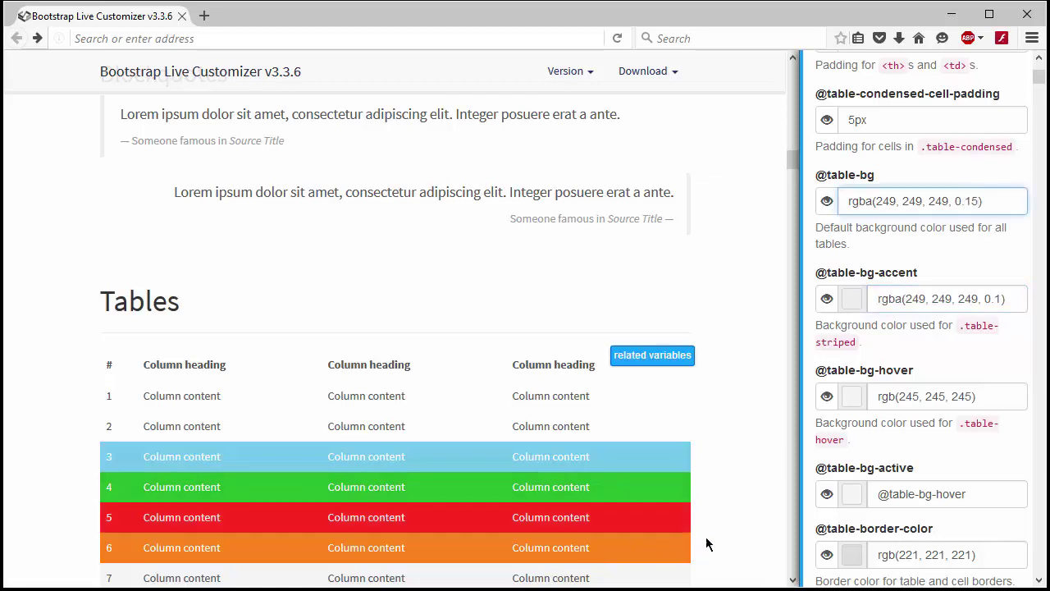
triple_click(1013, 296)
key(ctrl+c)
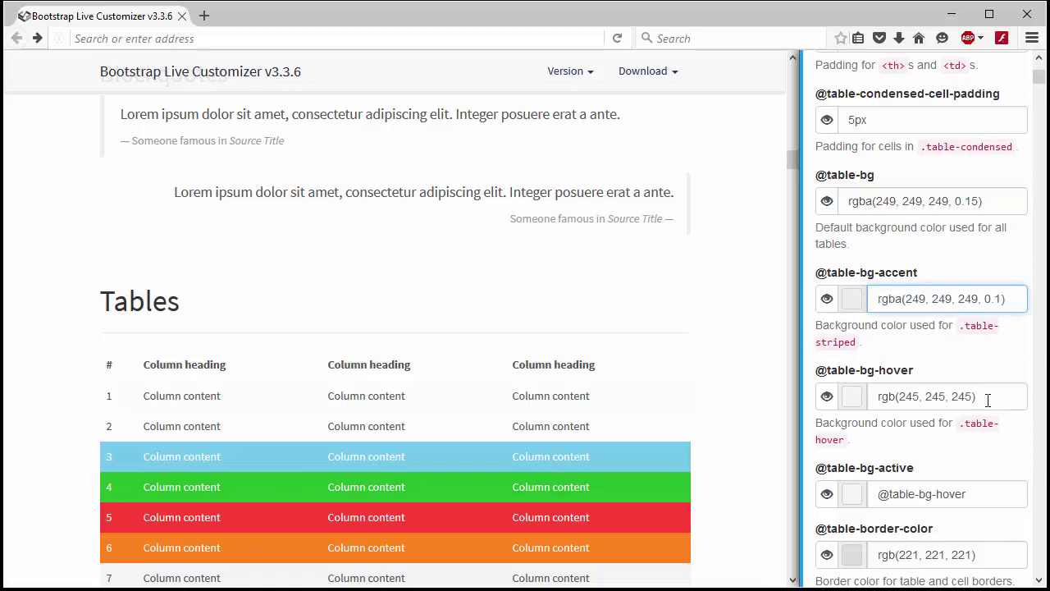
triple_click(988, 400)
key(Home)
key(ctrl+v)
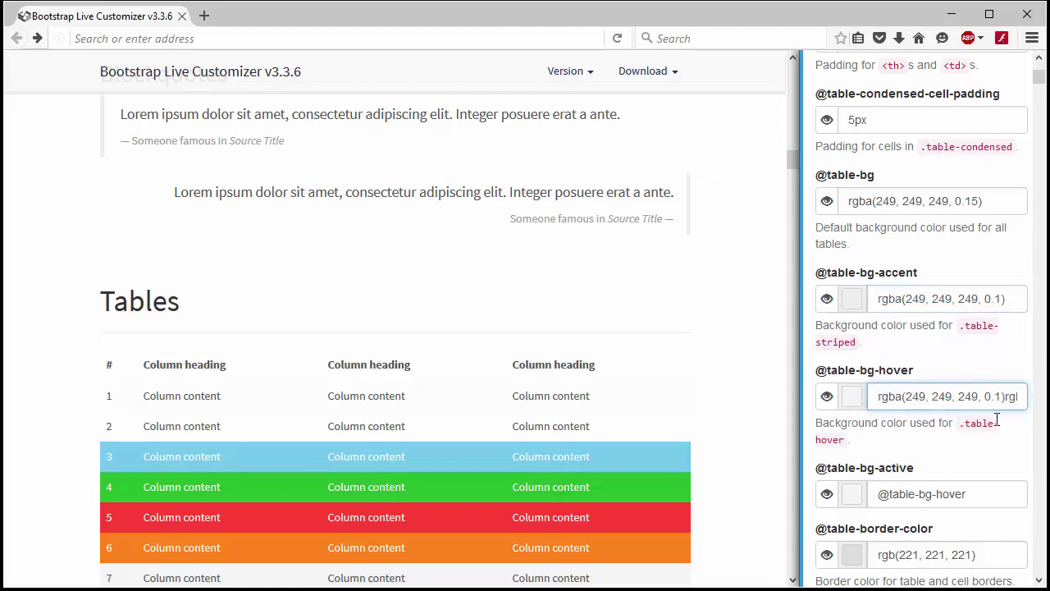
key(shift+End)
key(Delete)
key(BackSpace)
text(2)
click(852, 397)
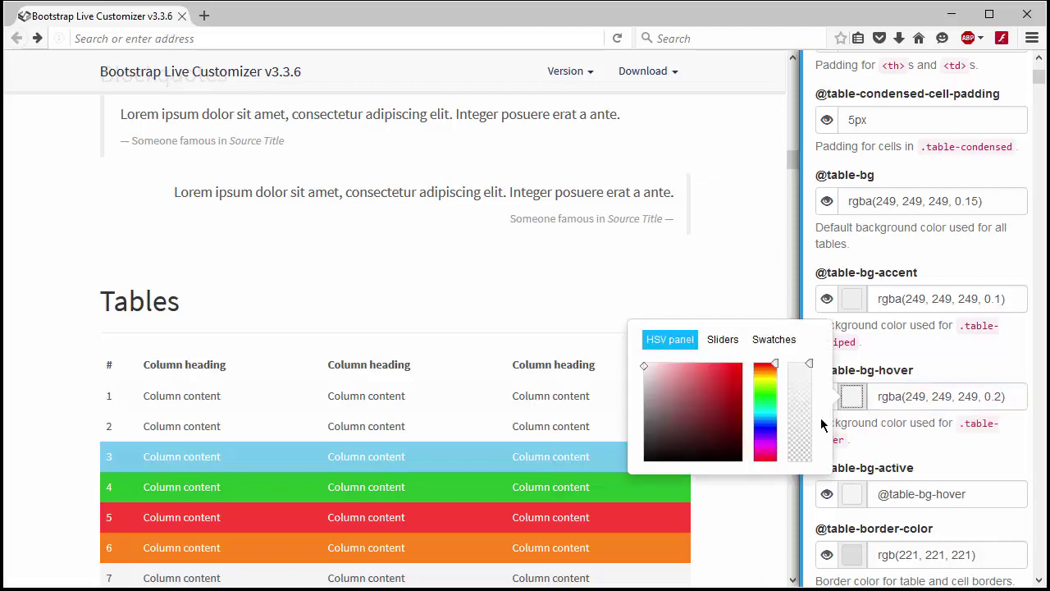
click(766, 420)
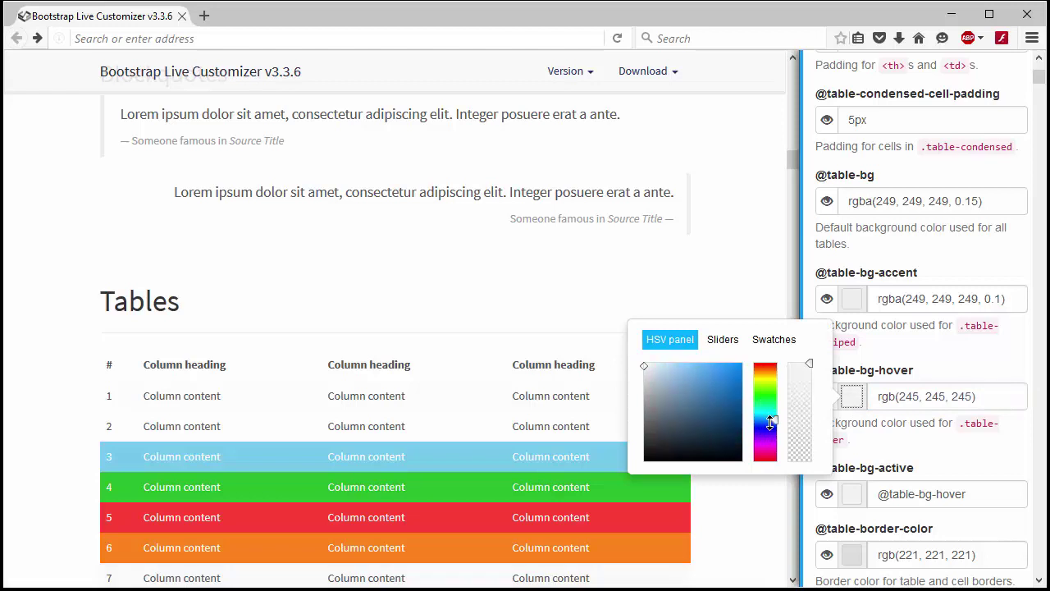
drag(686, 364, 655, 358)
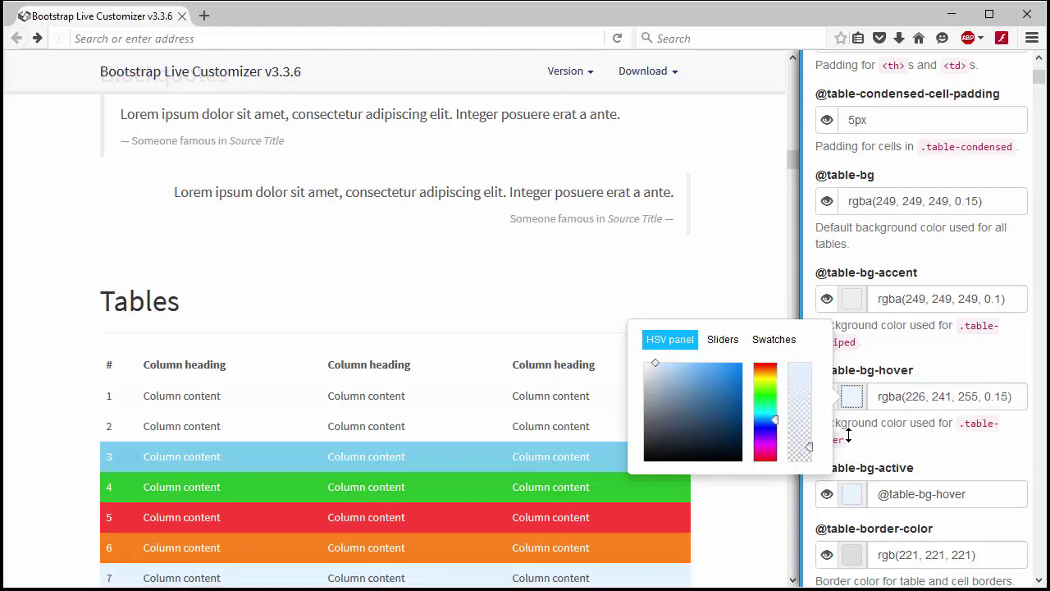
click(988, 396)
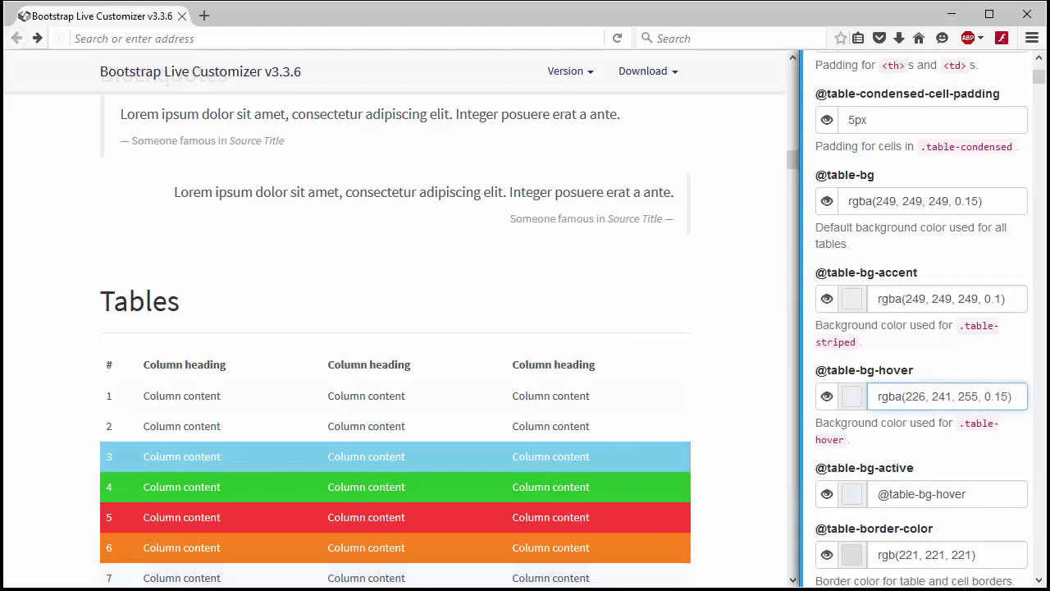
click(1039, 580)
scroll(1040, 581, down, 2)
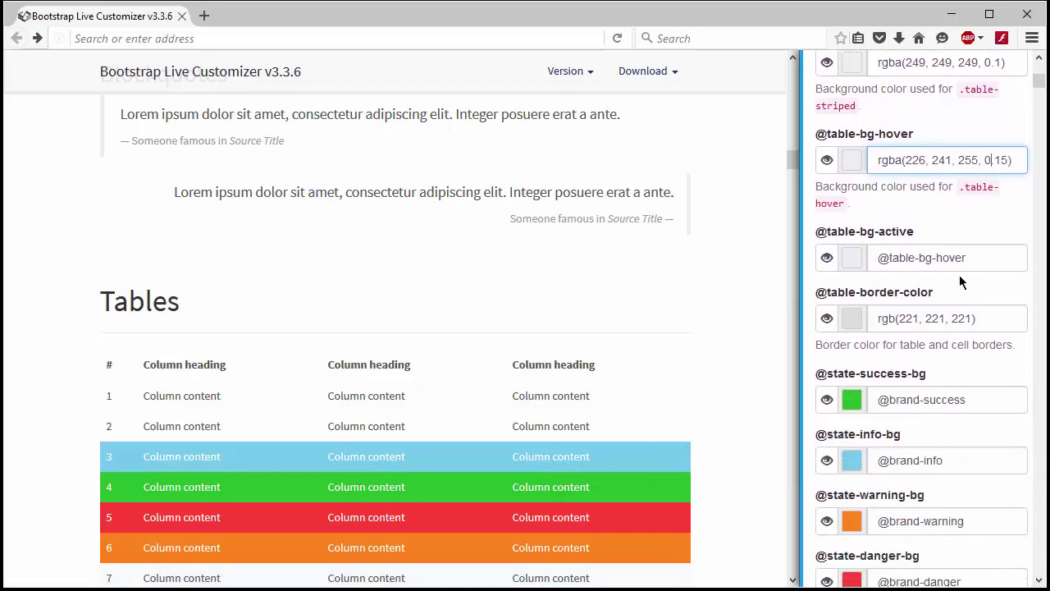
click(856, 264)
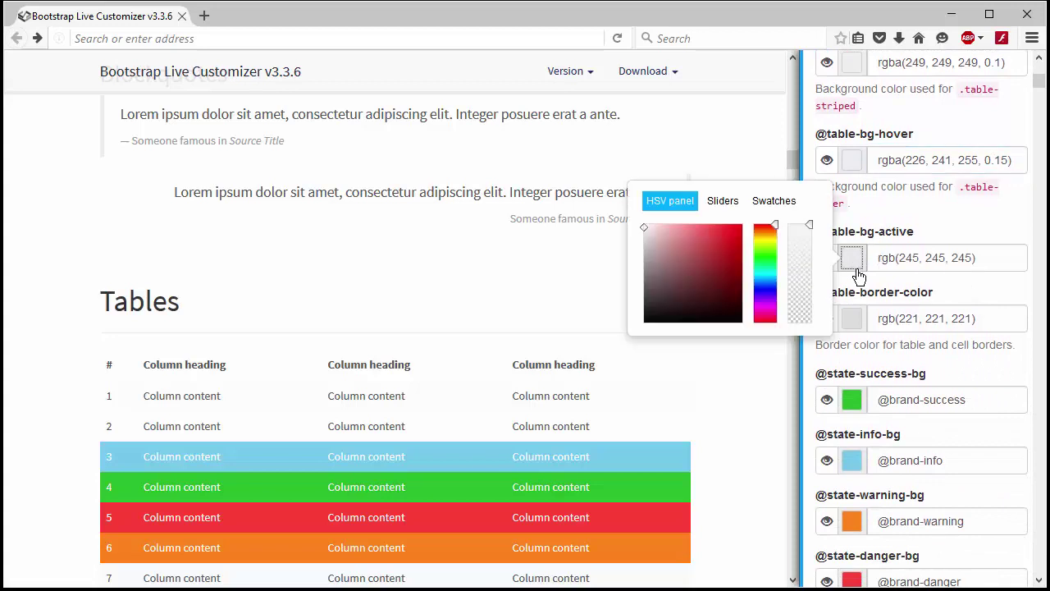
click(765, 279)
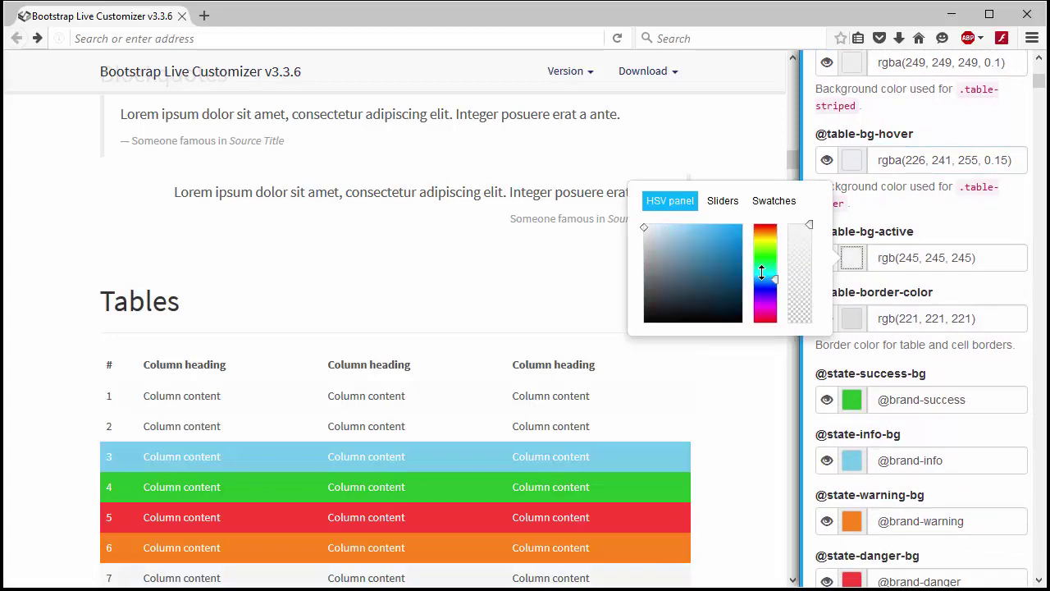
drag(1001, 255, 815, 262)
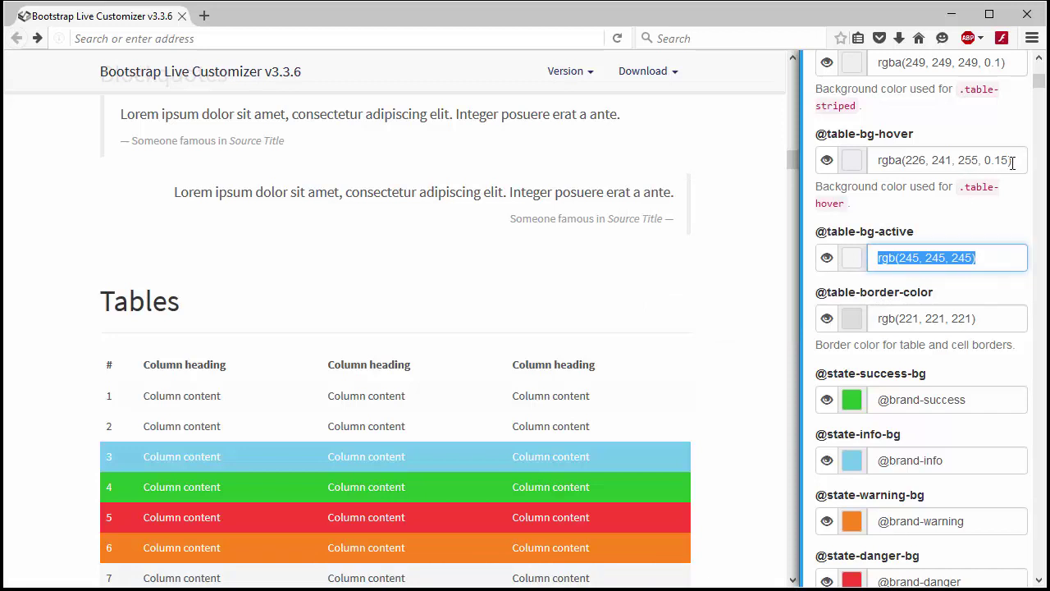
drag(1013, 163, 817, 180)
key(ctrl+c)
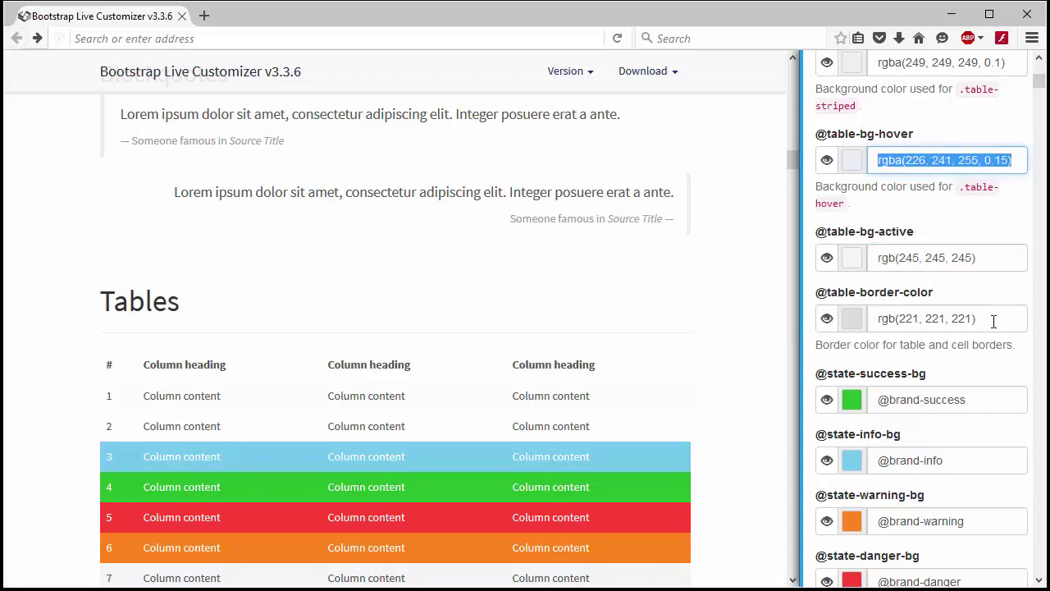
triple_click(993, 321)
key(ctrl+v)
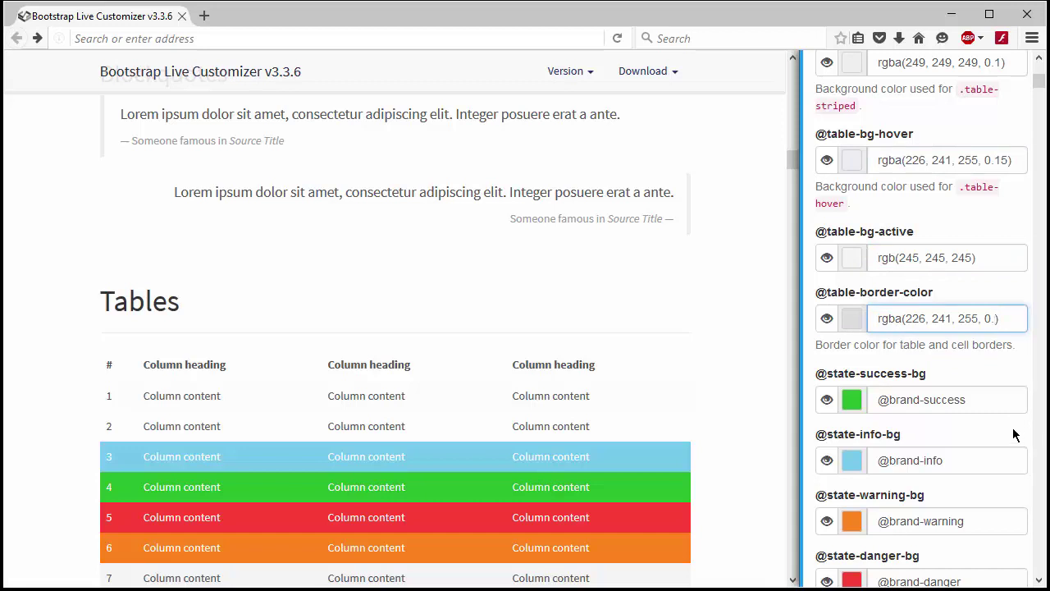
key(Tab)
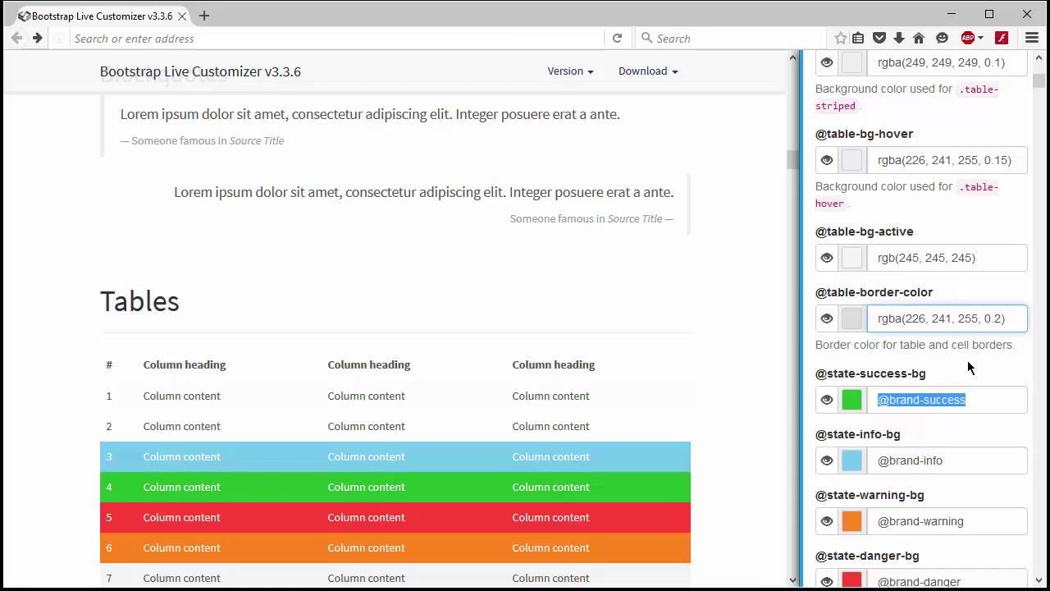
Step: Go to the form preview below the tables and focus its Email field to check the input styling
click(1039, 579)
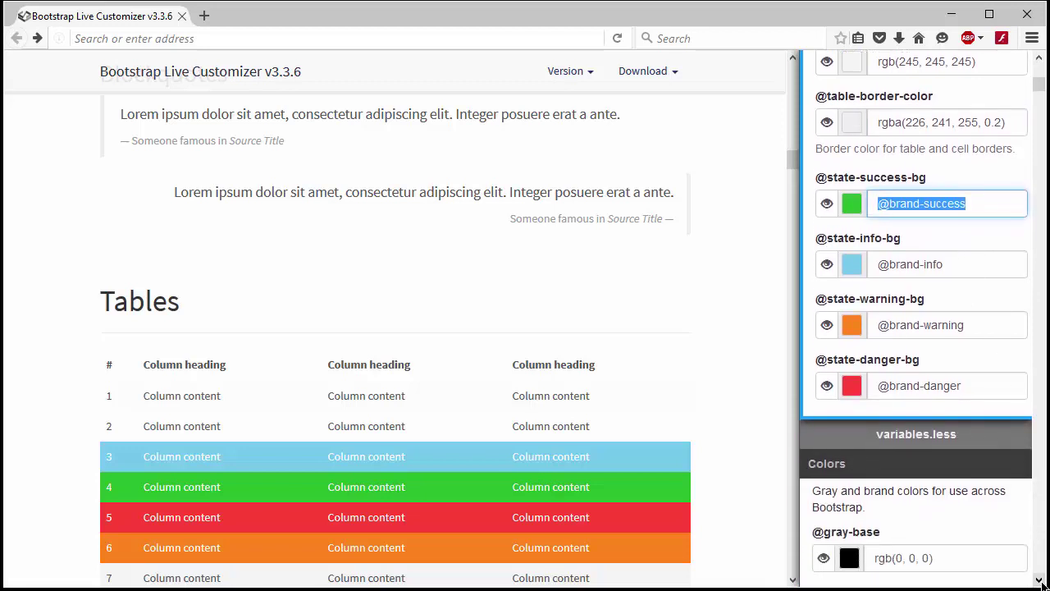
drag(794, 162, 783, 186)
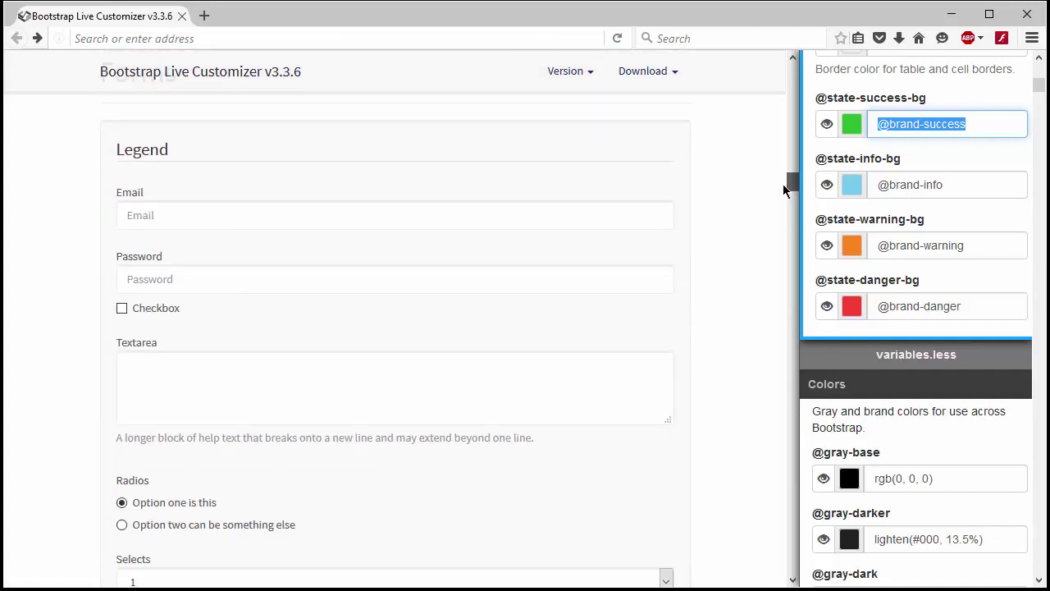
click(589, 215)
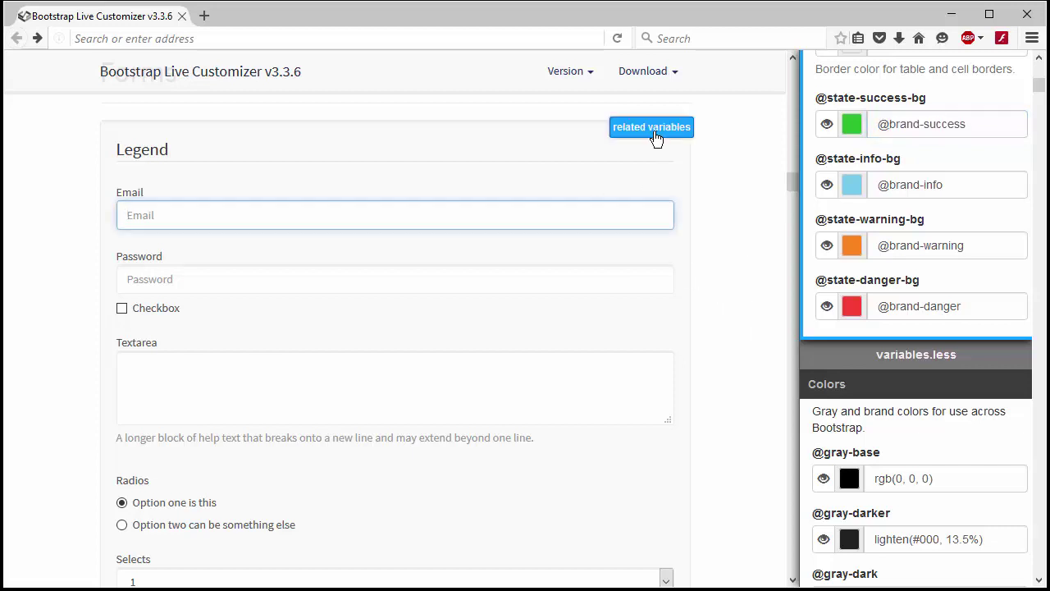
Step: Show the related variables for the form and check the focus styling of its Email, Password and Textarea fields
click(656, 131)
click(611, 212)
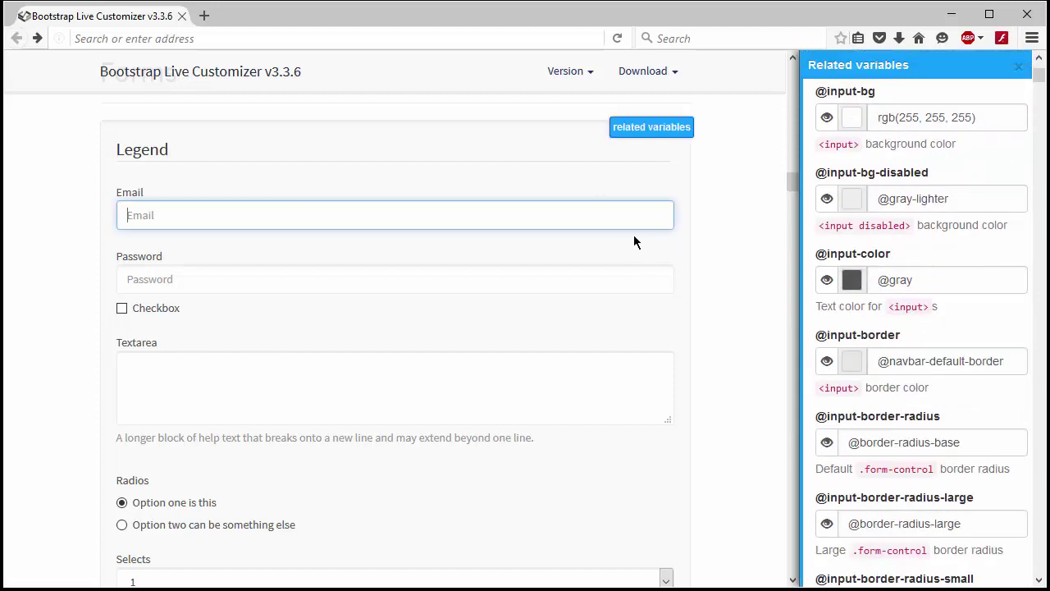
click(594, 275)
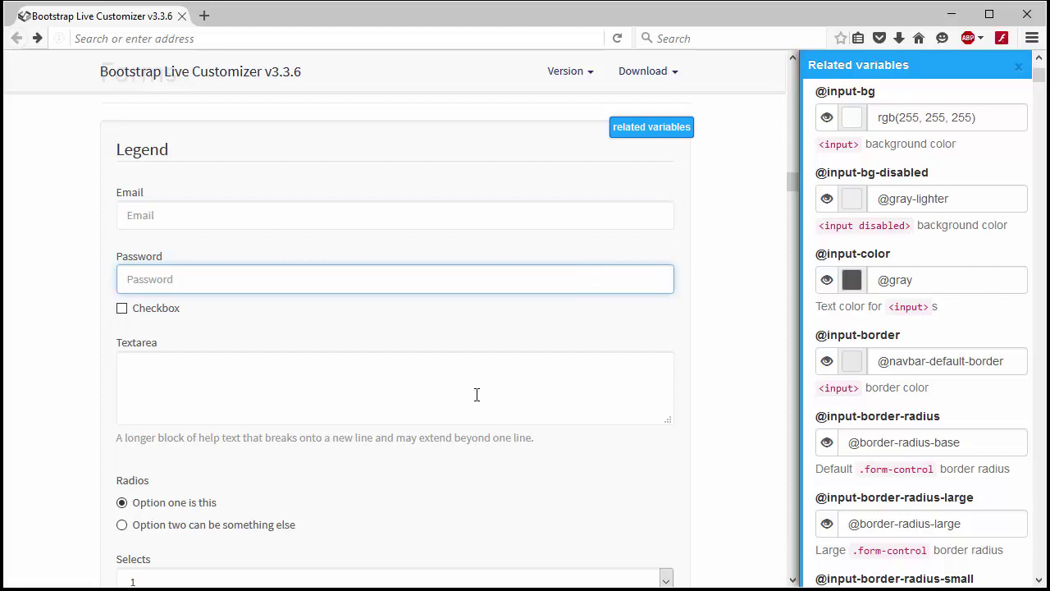
click(349, 399)
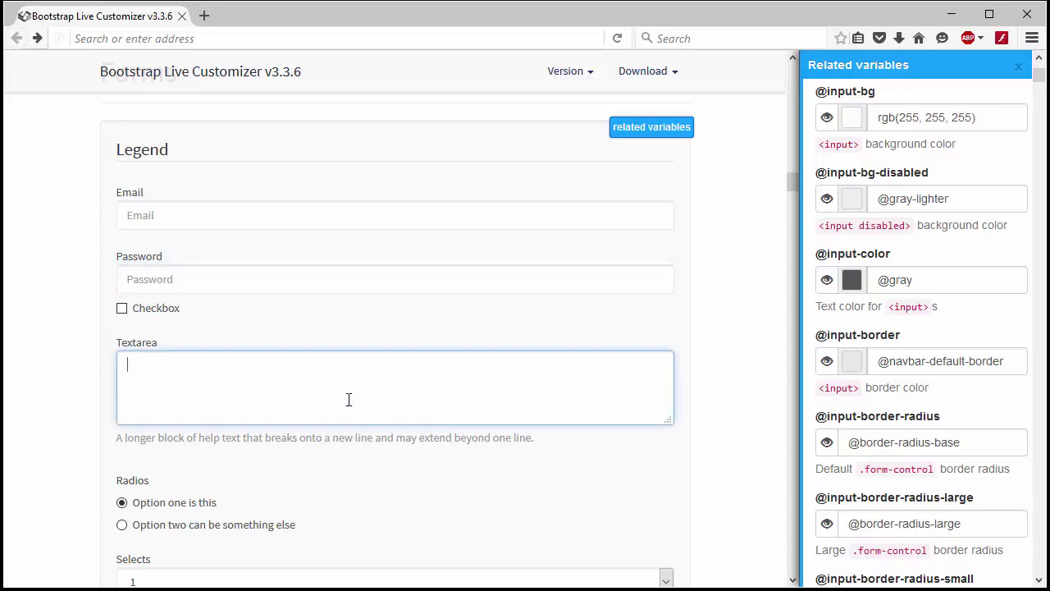
click(312, 217)
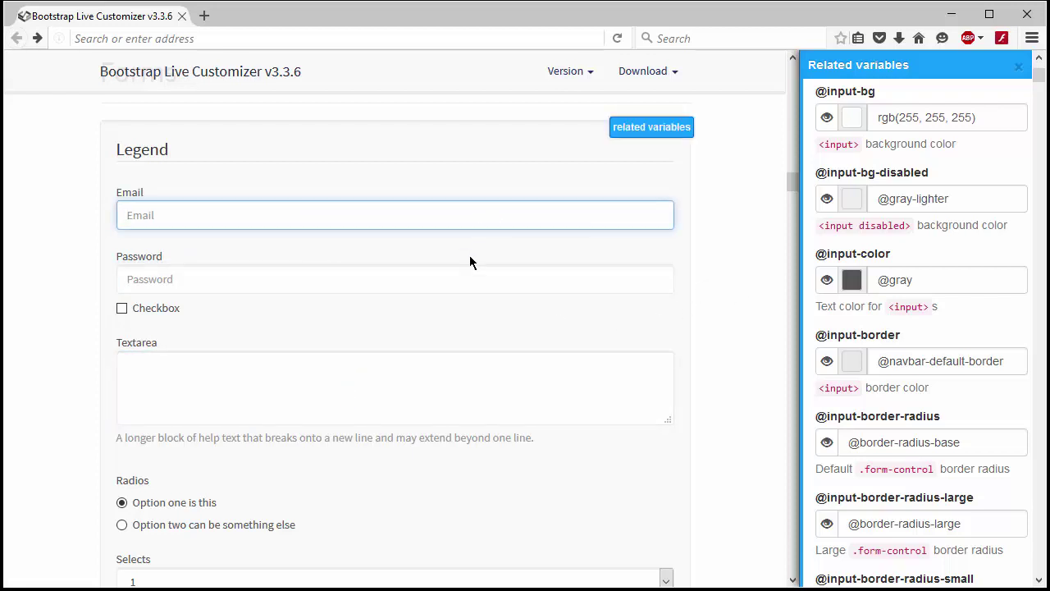
text(Sample text)
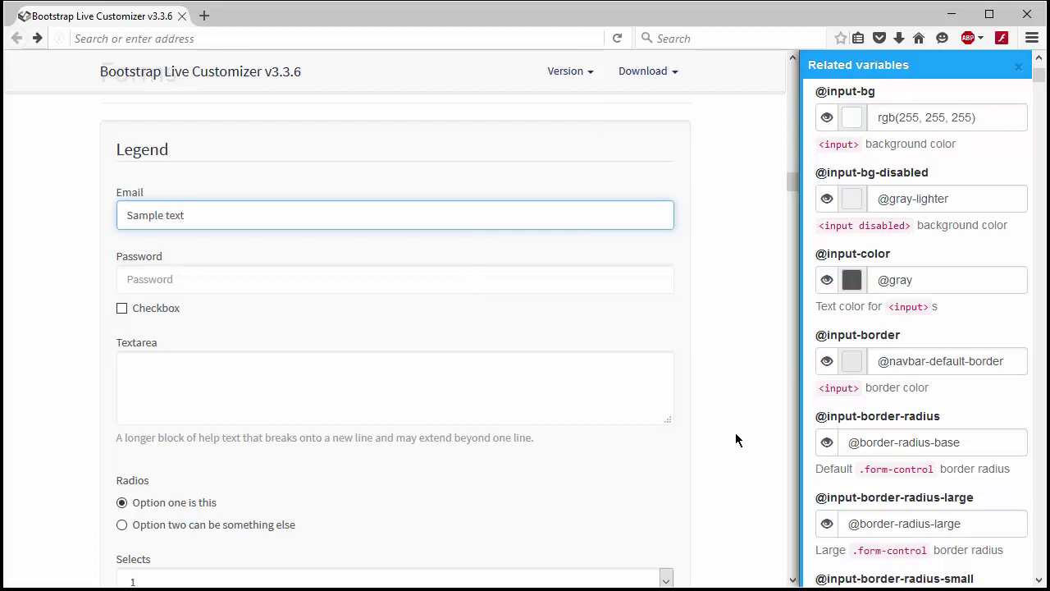
click(853, 281)
click(765, 312)
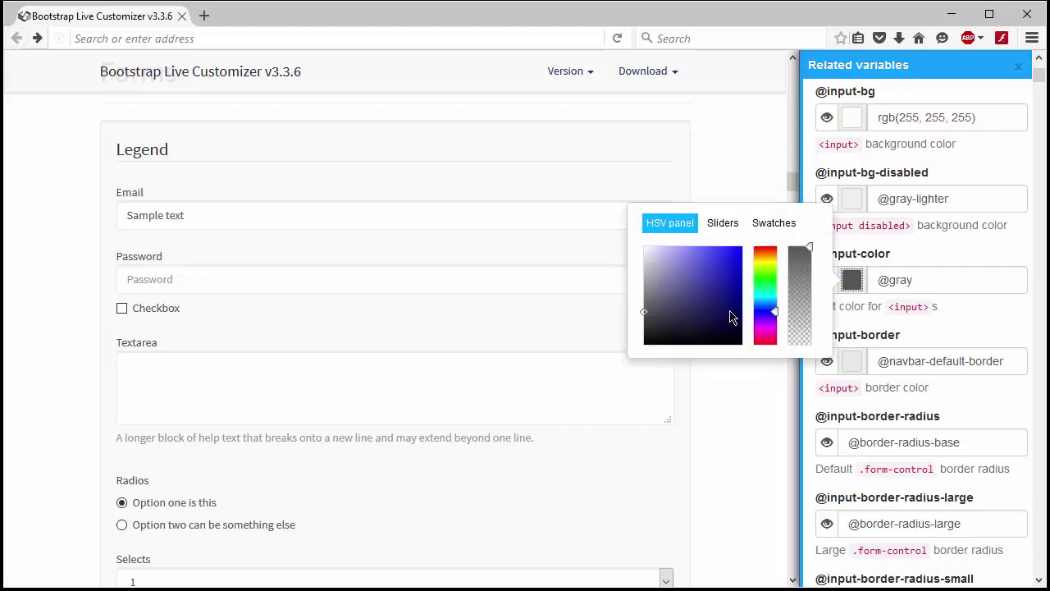
click(726, 311)
drag(726, 316, 671, 322)
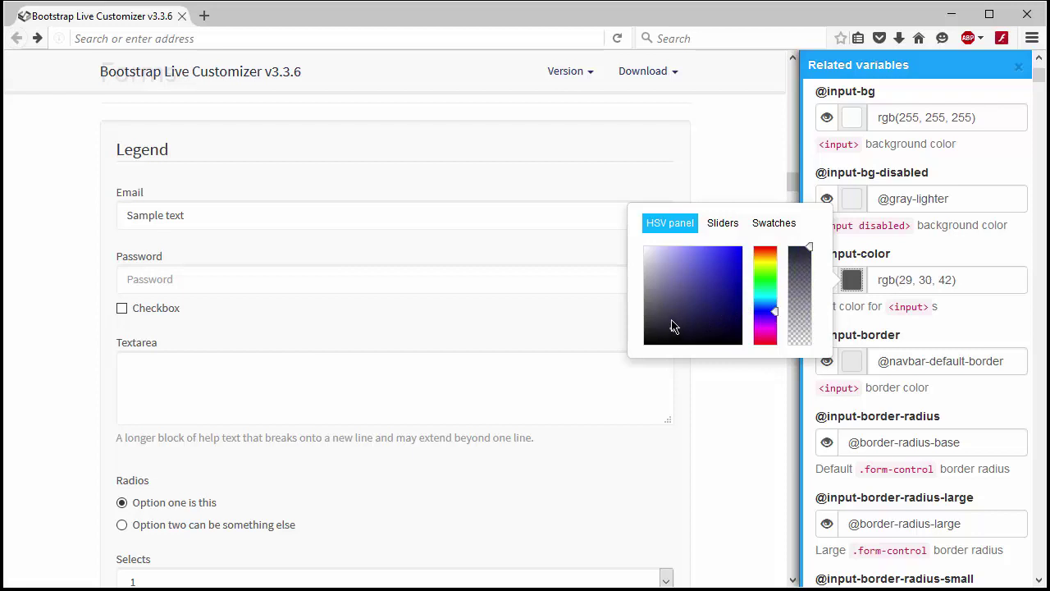
click(366, 213)
click(328, 274)
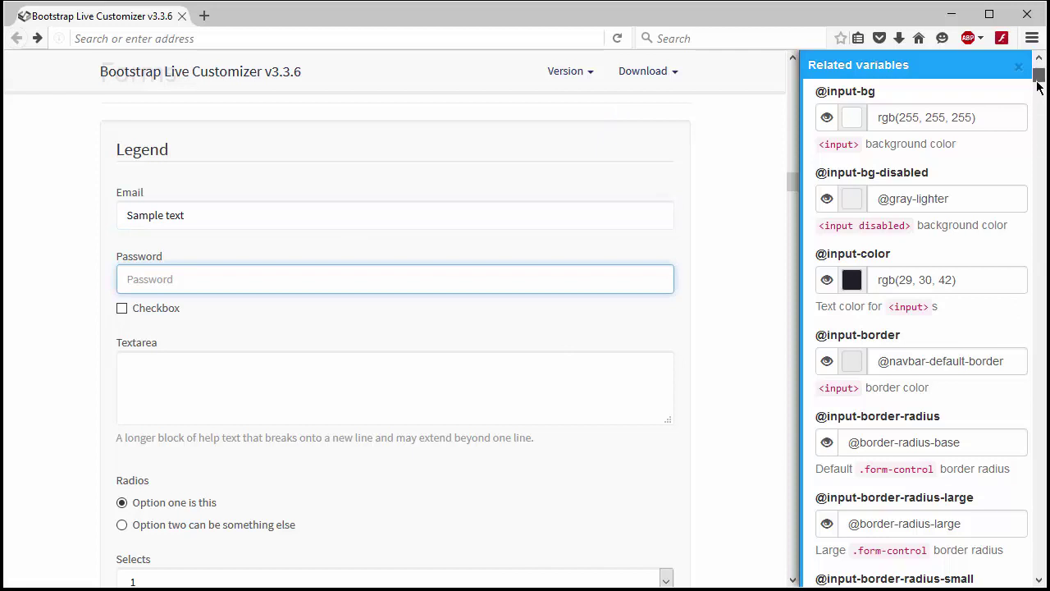
Step: Review the remaining input variables and check the Focused input and validation fields in the preview
scroll(1038, 86, down, 5)
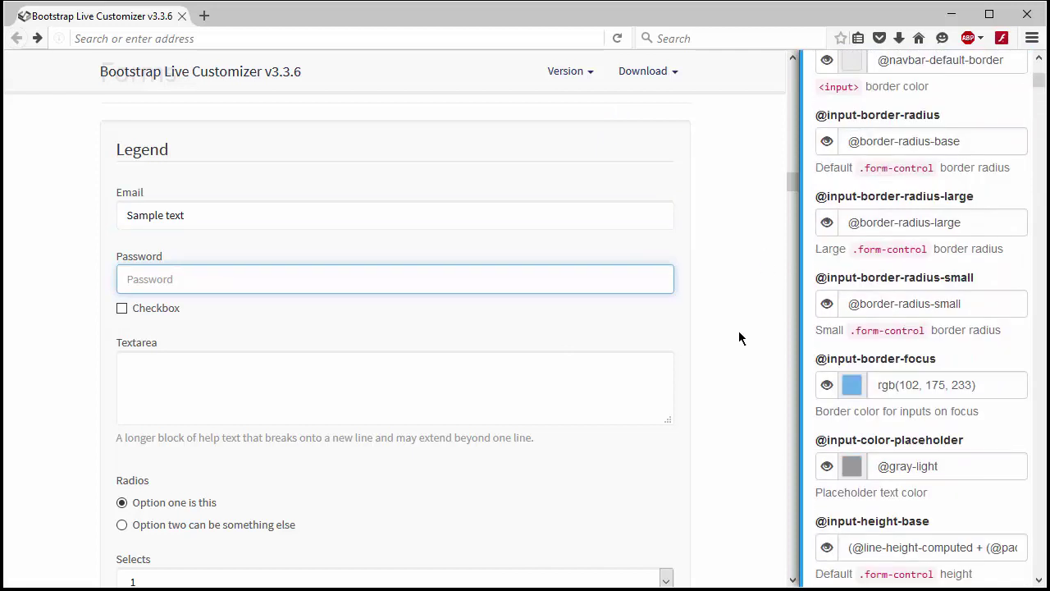
click(791, 572)
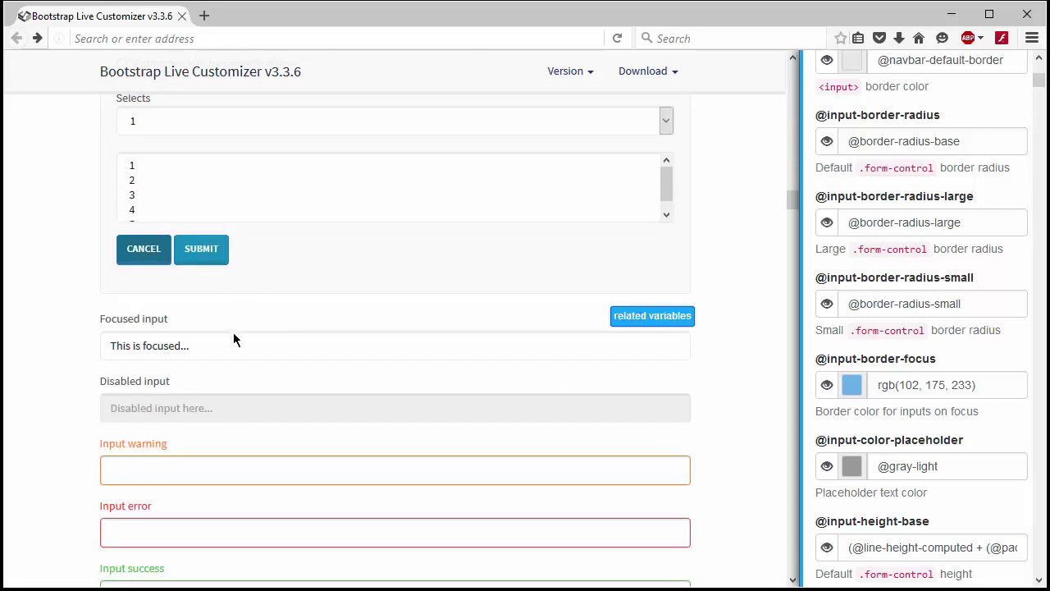
click(340, 353)
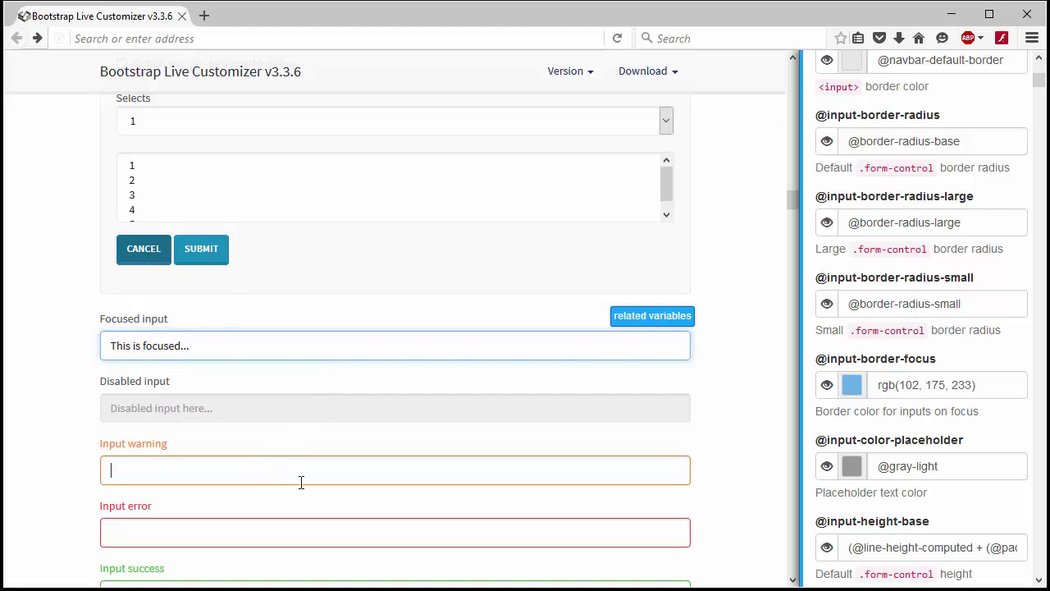
click(793, 521)
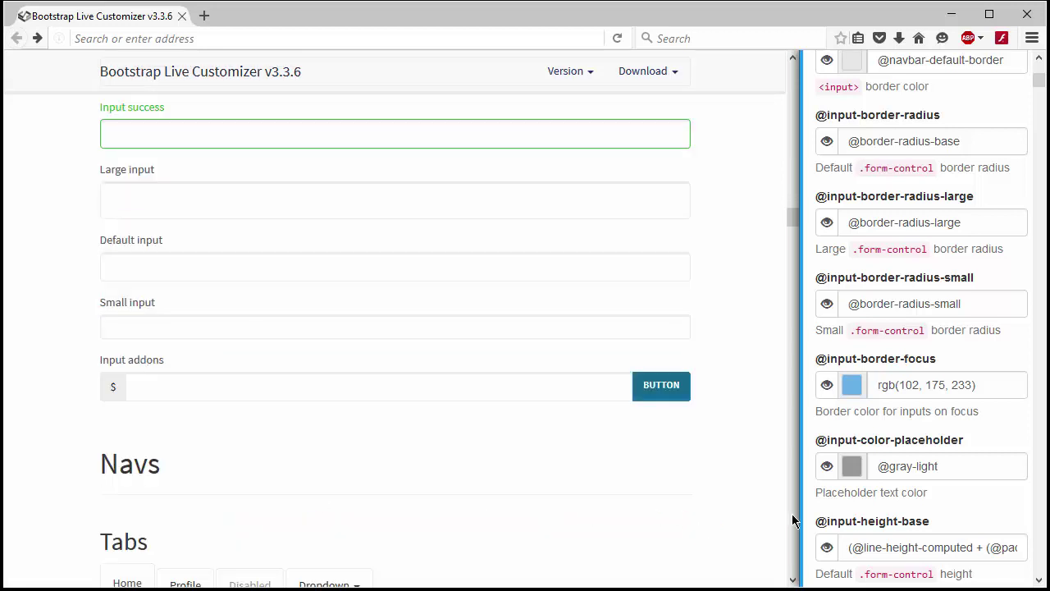
click(795, 523)
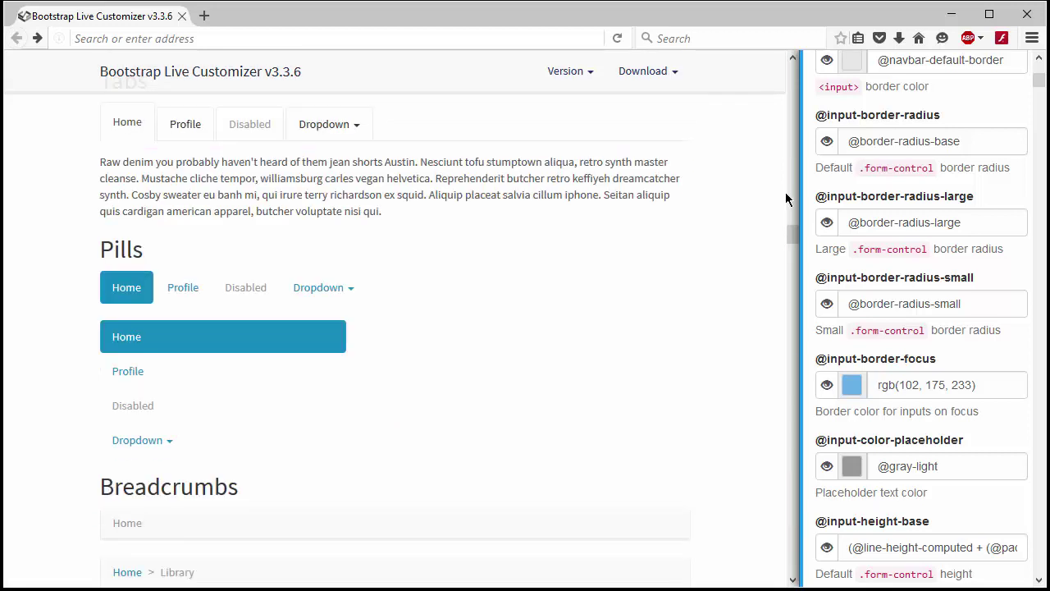
click(791, 59)
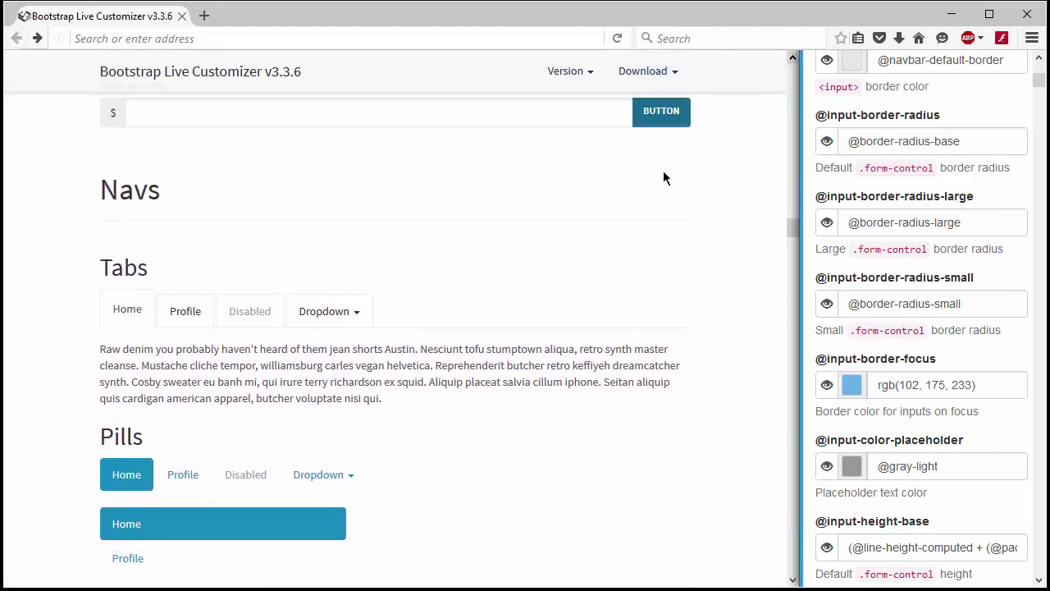
mouse_move(123, 318)
click(675, 296)
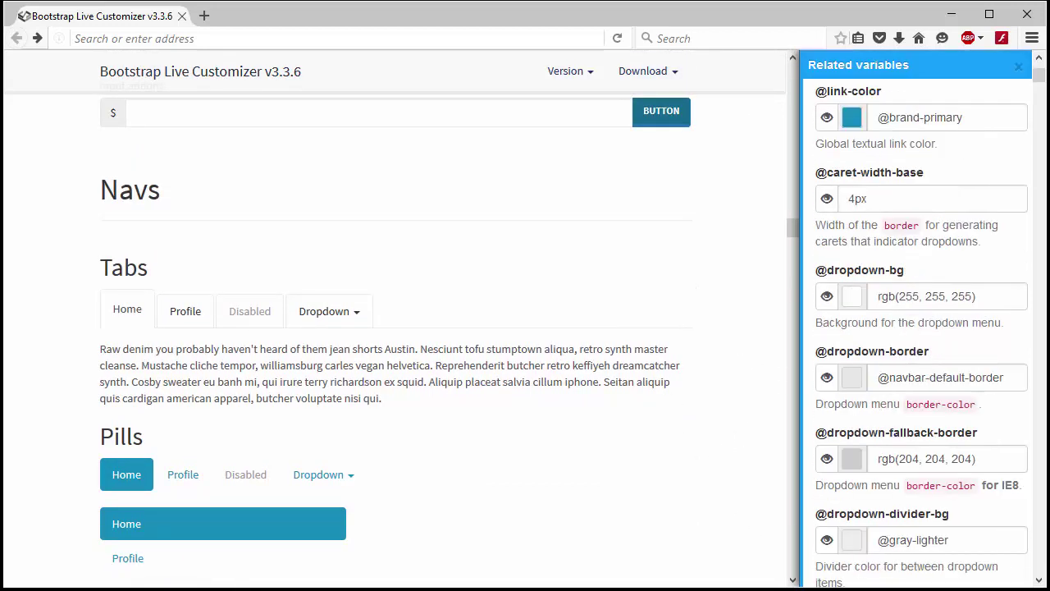
click(852, 378)
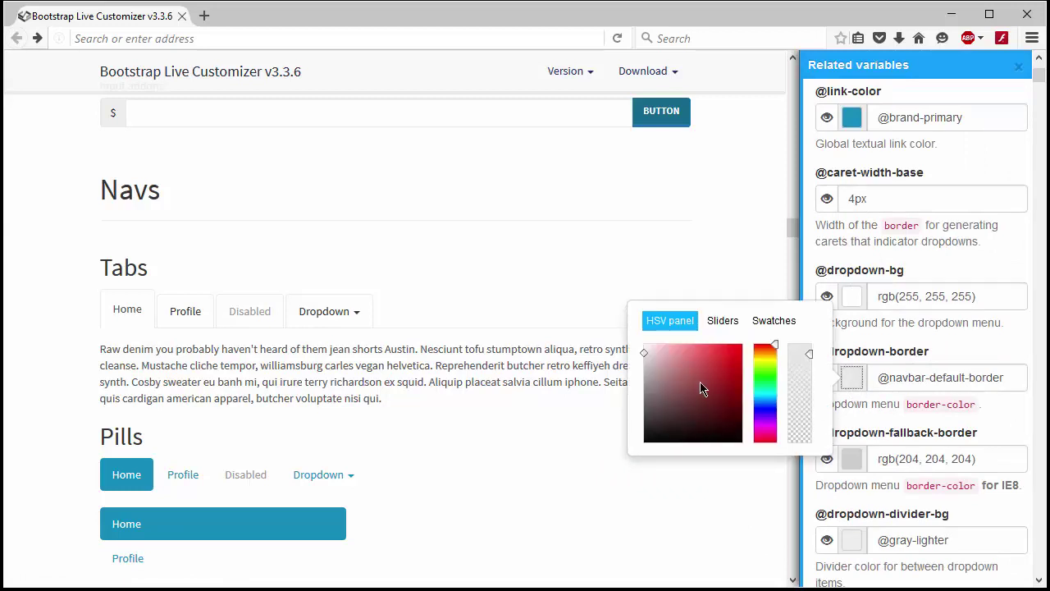
click(763, 402)
drag(716, 379, 713, 344)
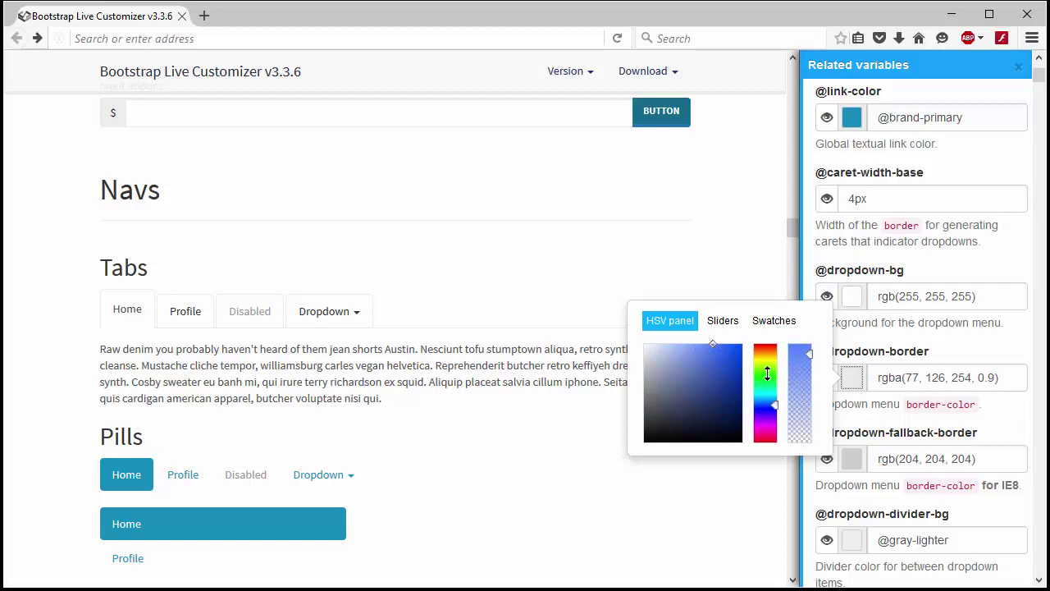
click(666, 519)
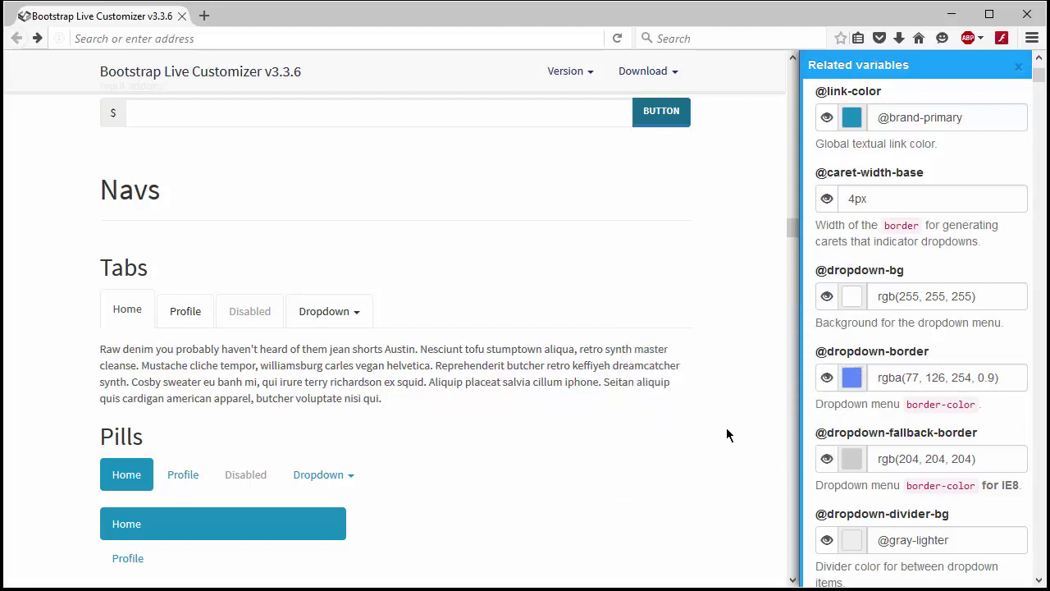
click(908, 378)
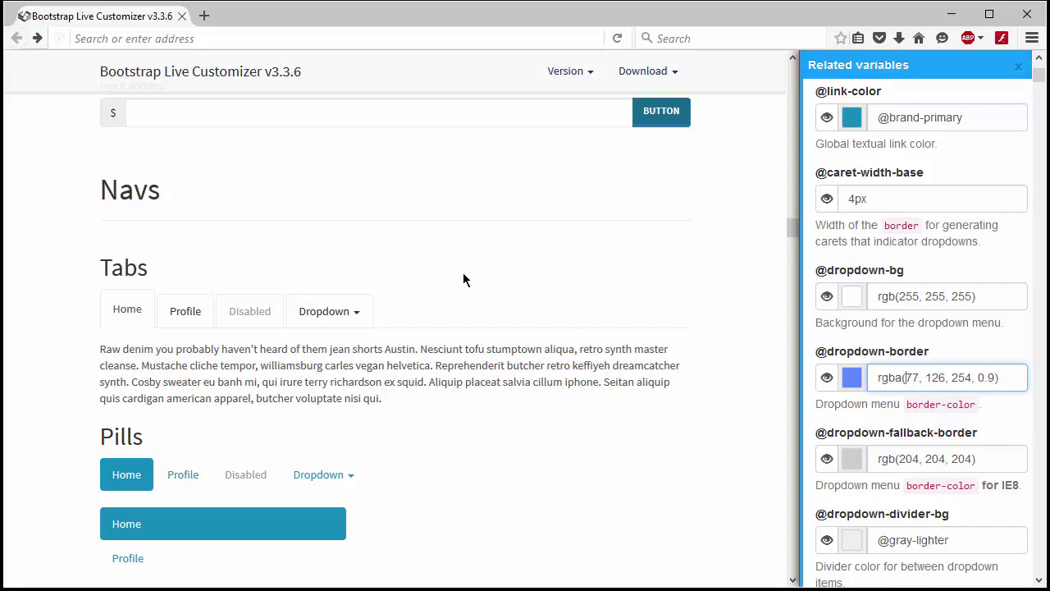
click(718, 417)
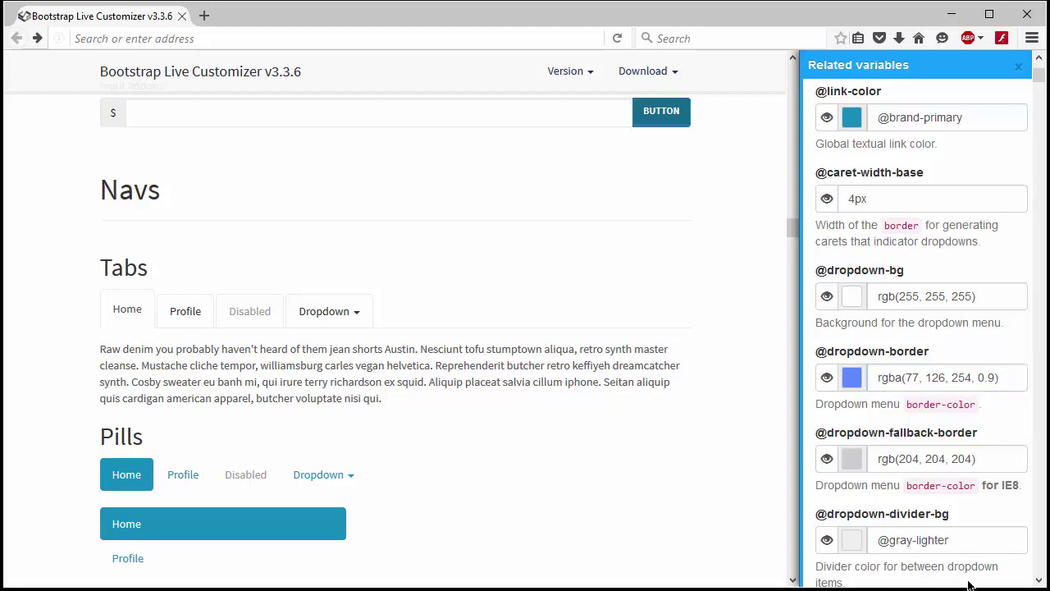
Step: Look through the dropdown and nav variables and find the Tabs group in the Navs section of variables.less
click(1039, 580)
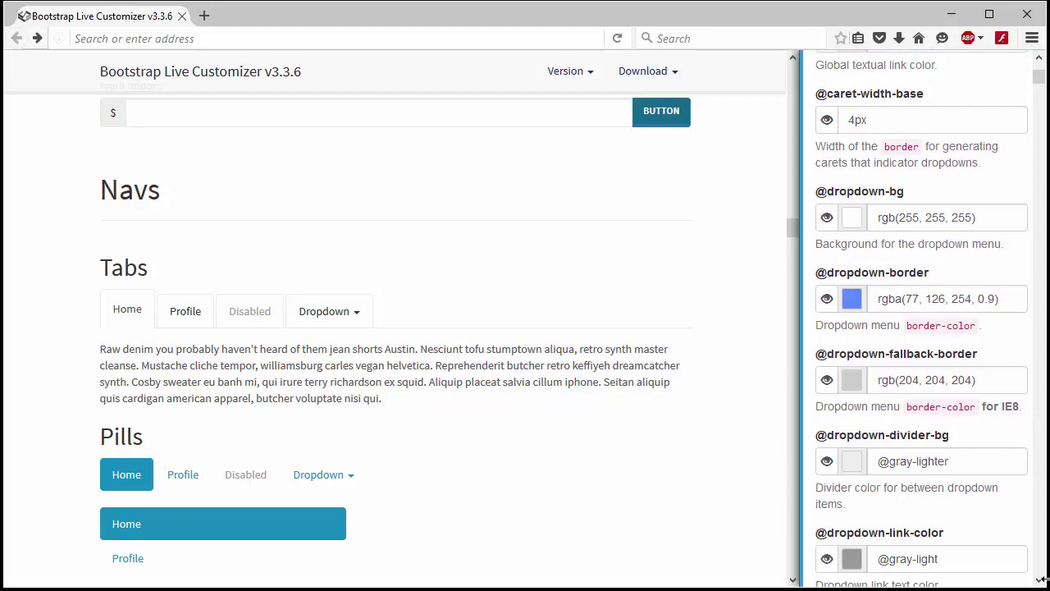
click(952, 463)
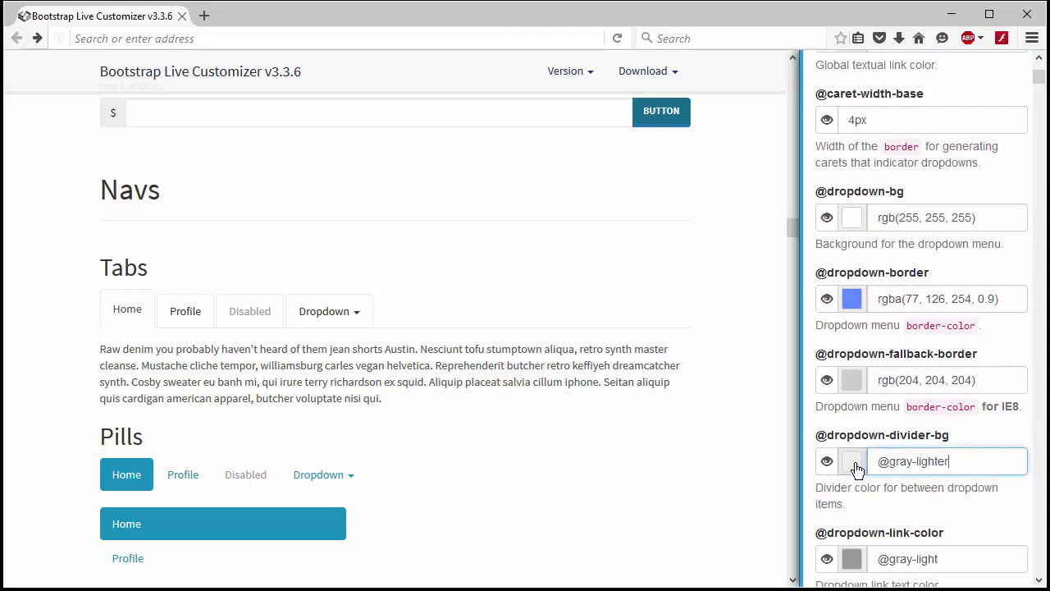
click(1042, 548)
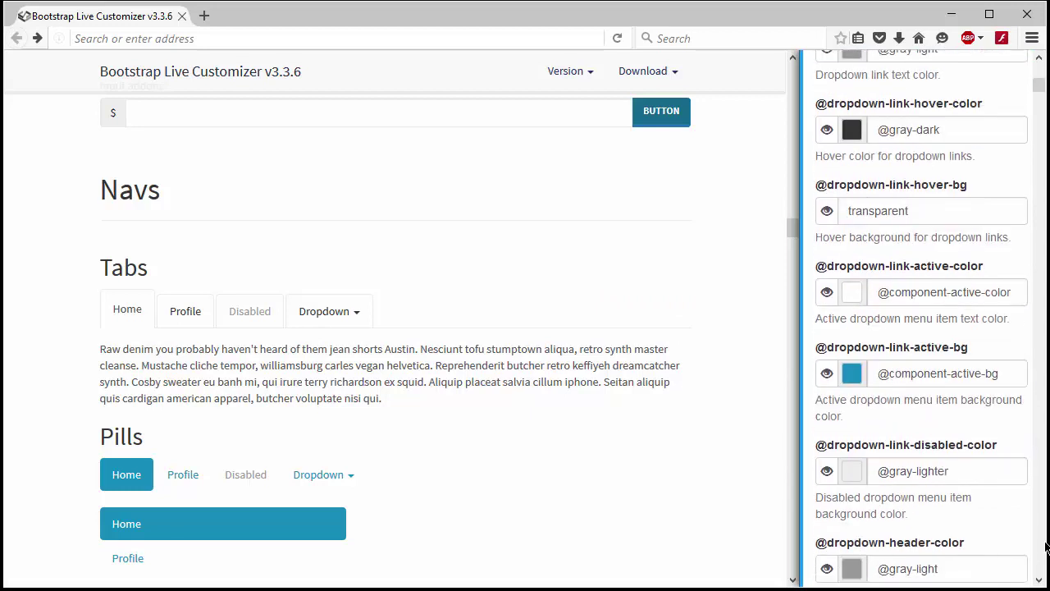
click(1045, 544)
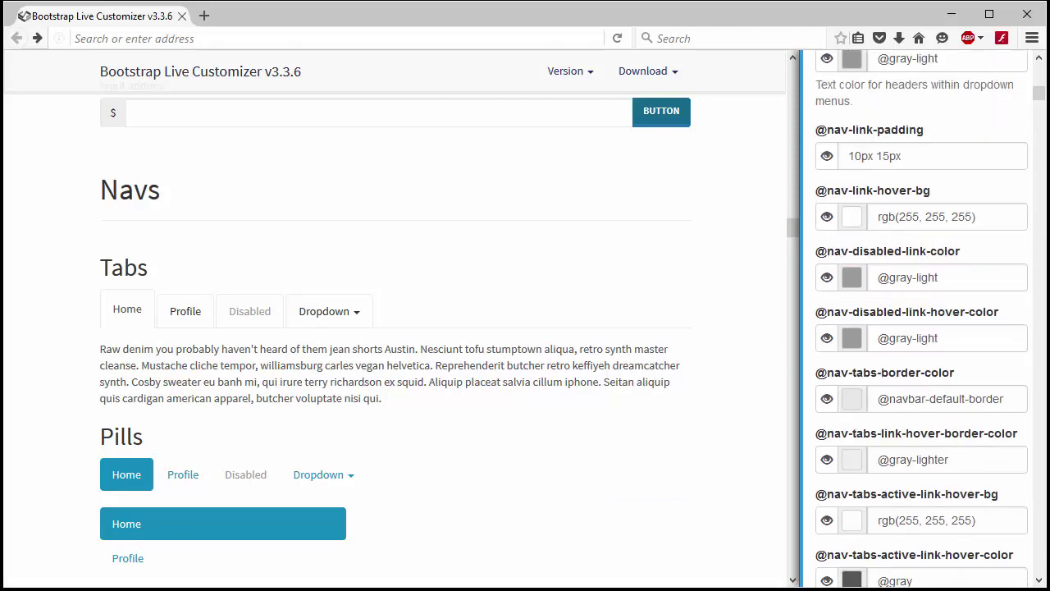
drag(793, 227, 793, 210)
scroll(790, 206, down, 1)
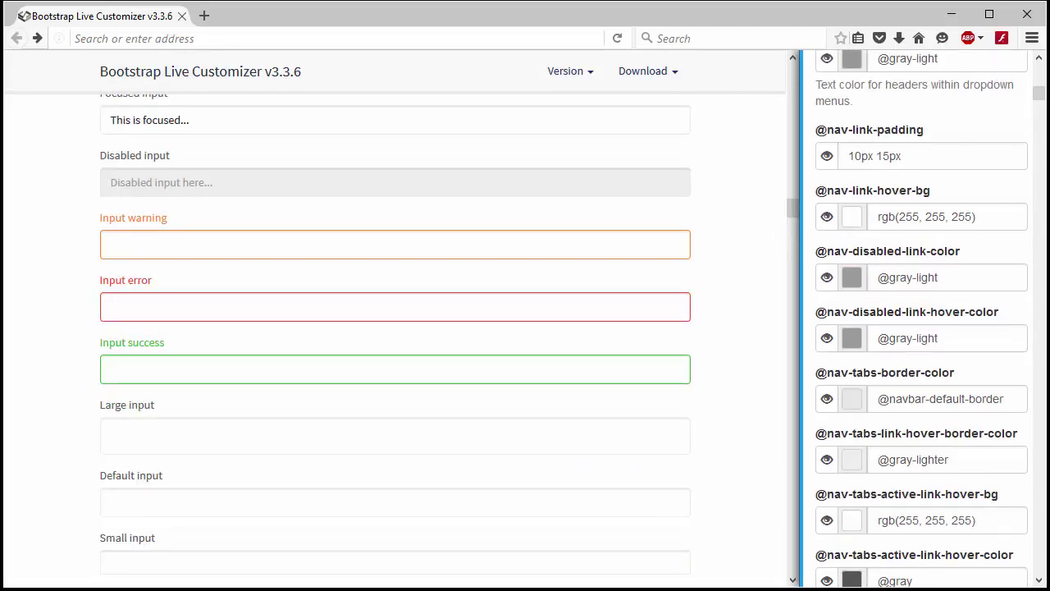
scroll(791, 205, down, 8)
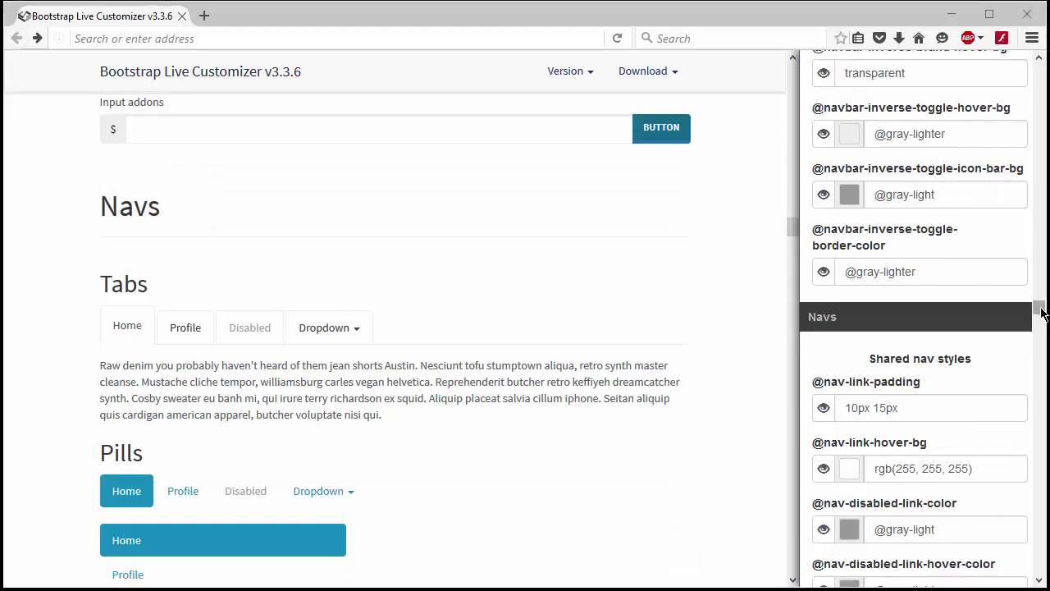
drag(1037, 310, 1039, 320)
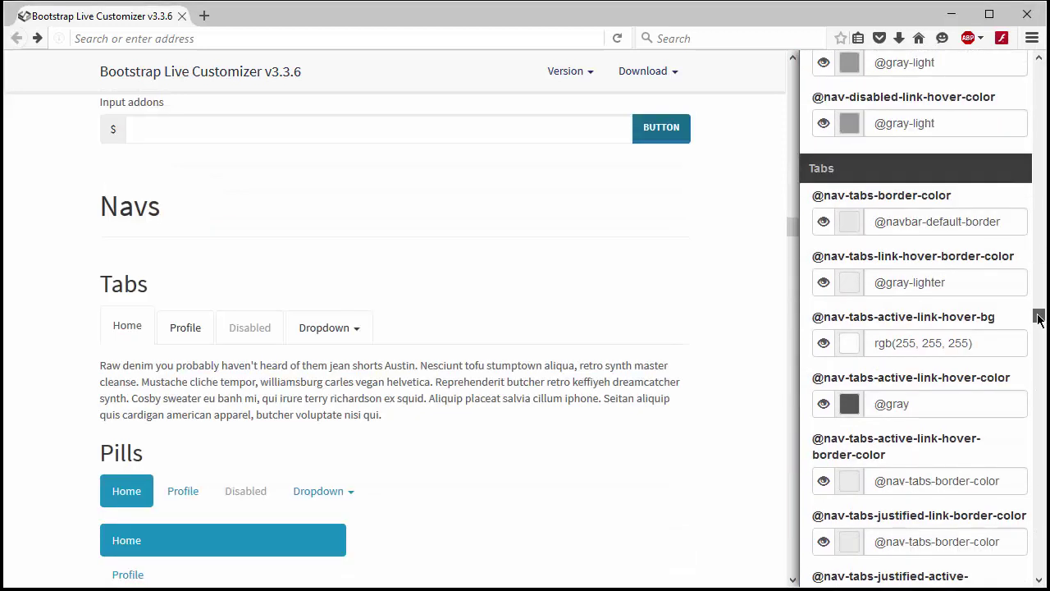
mouse_move(169, 339)
click(849, 222)
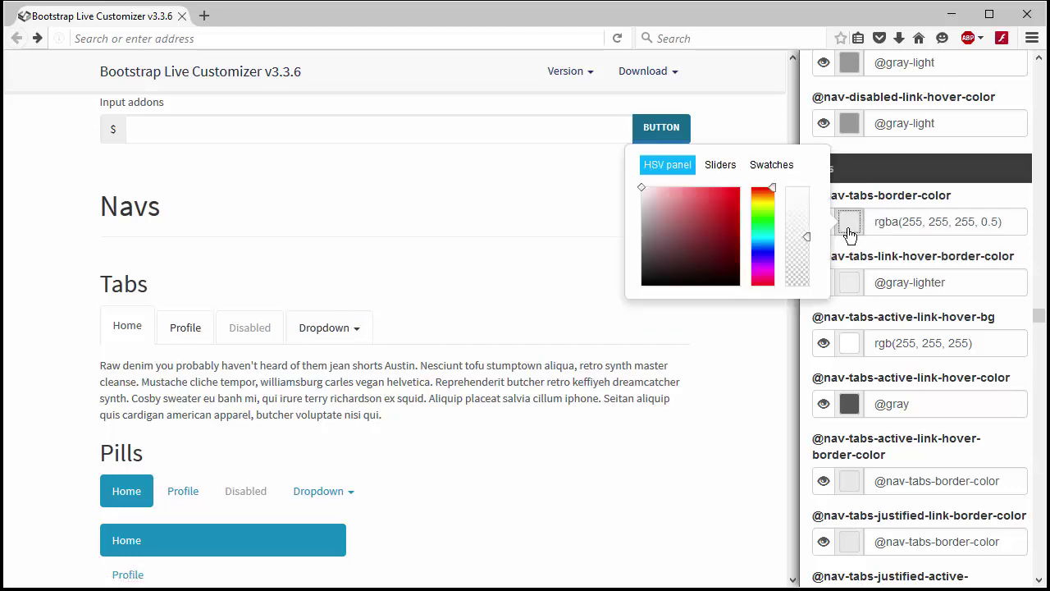
click(759, 246)
drag(722, 207, 738, 190)
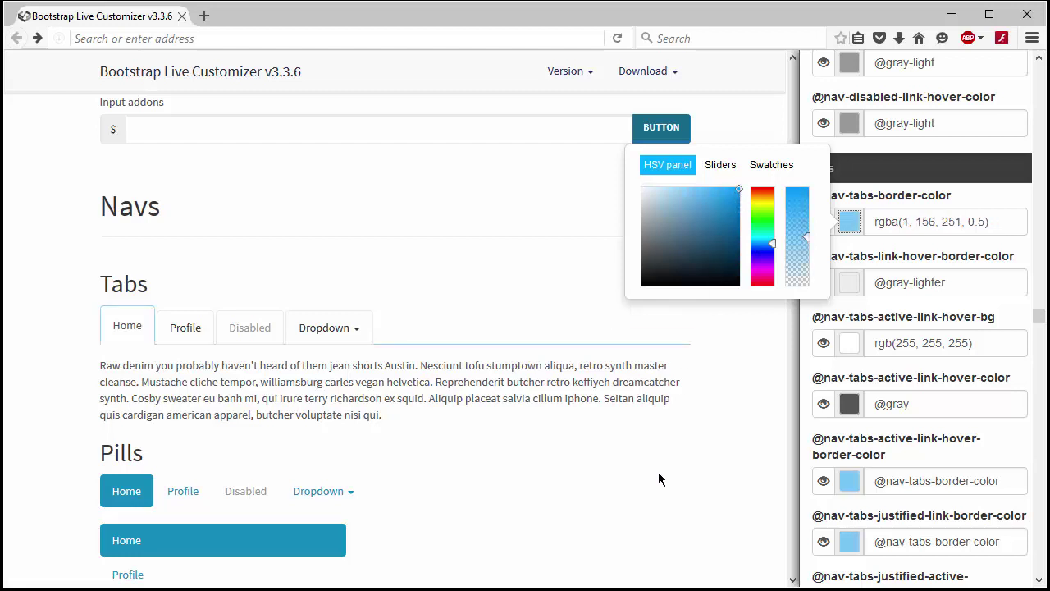
click(775, 408)
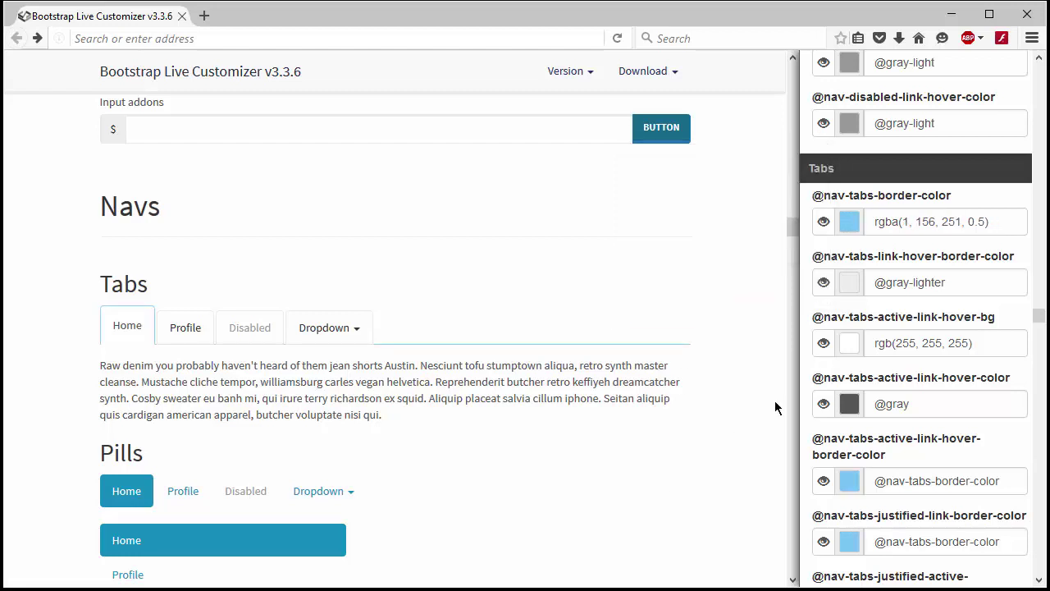
click(852, 285)
click(770, 305)
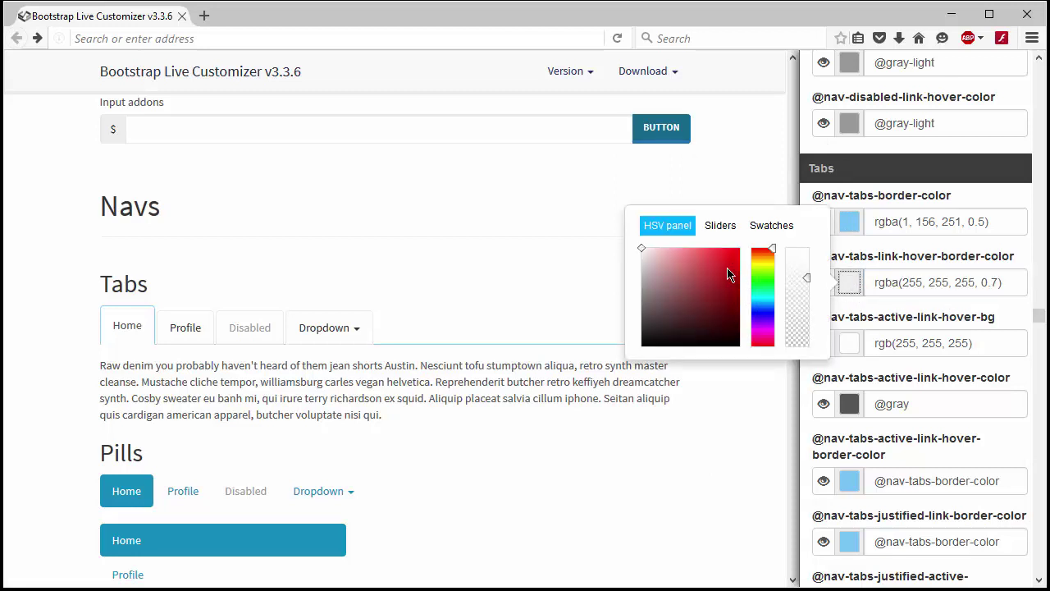
click(727, 283)
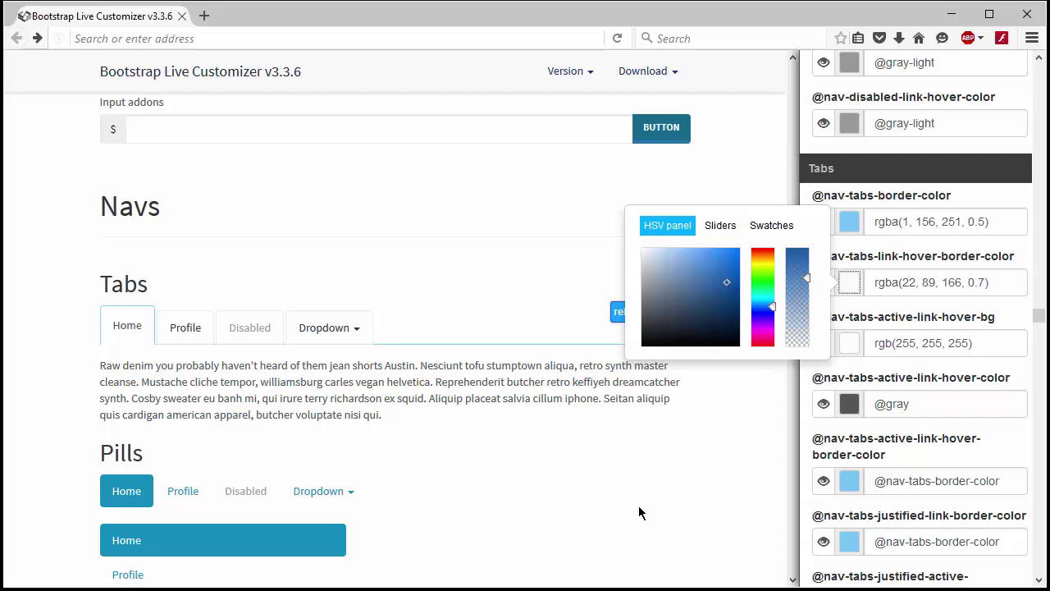
click(420, 437)
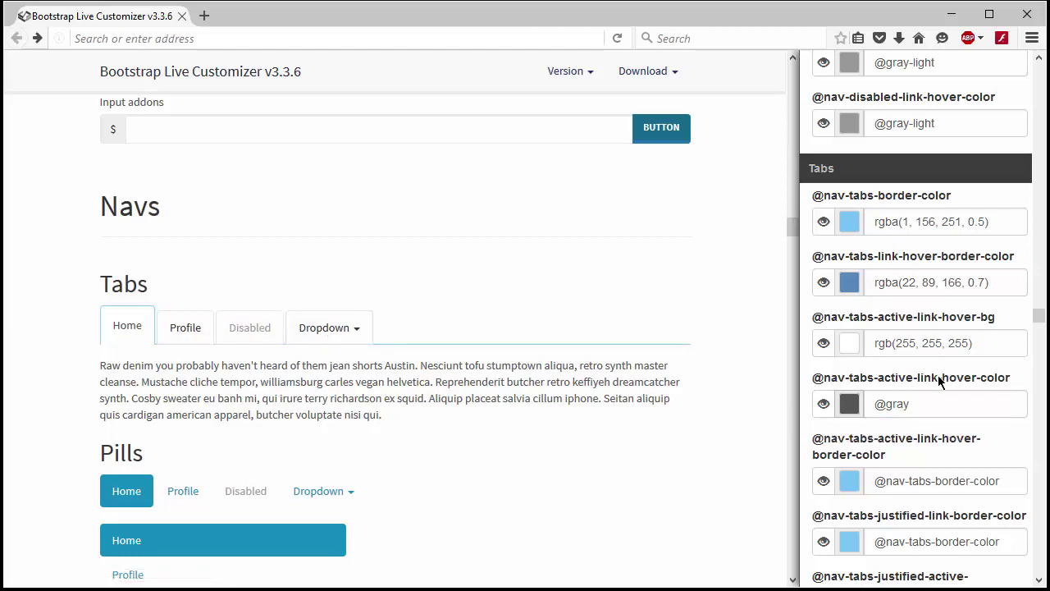
Step: Look through the remaining Tabs variables, the Pills variables and the preview from the Navs section down to Panels
click(1012, 344)
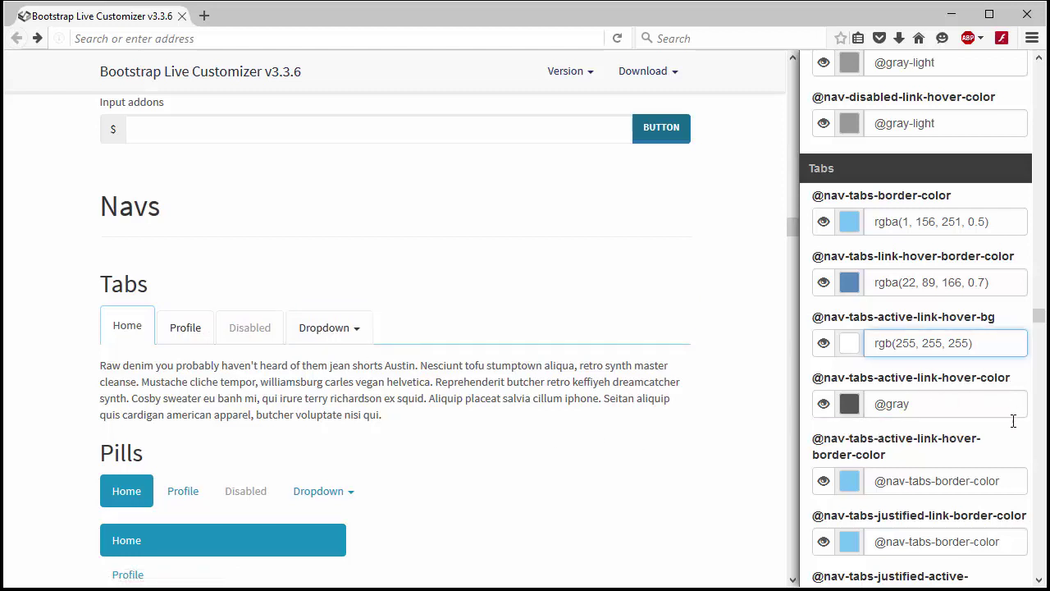
scroll(1042, 577, down, 4)
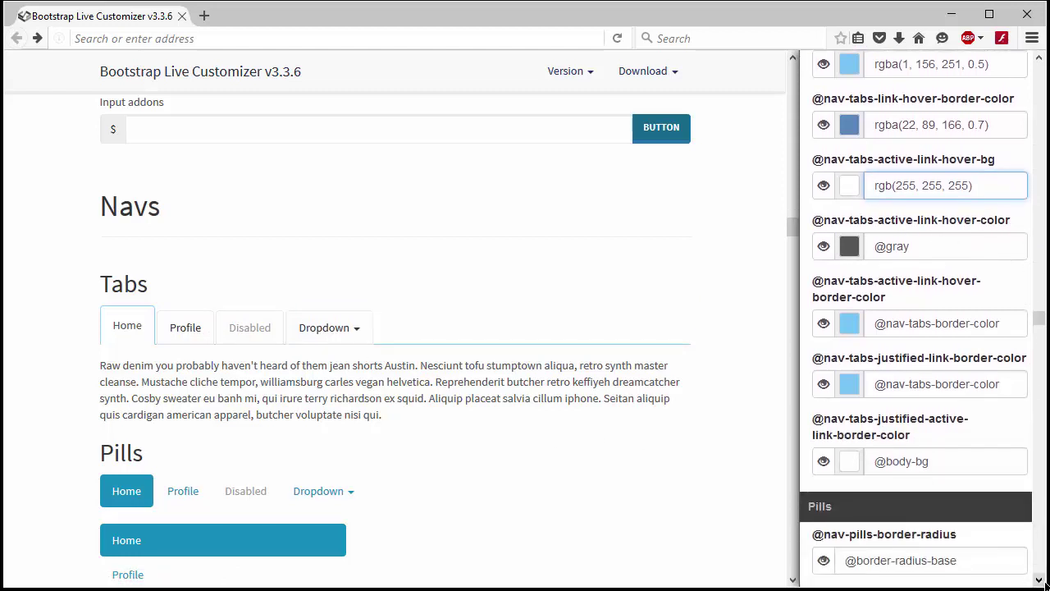
scroll(1042, 582, down, 1)
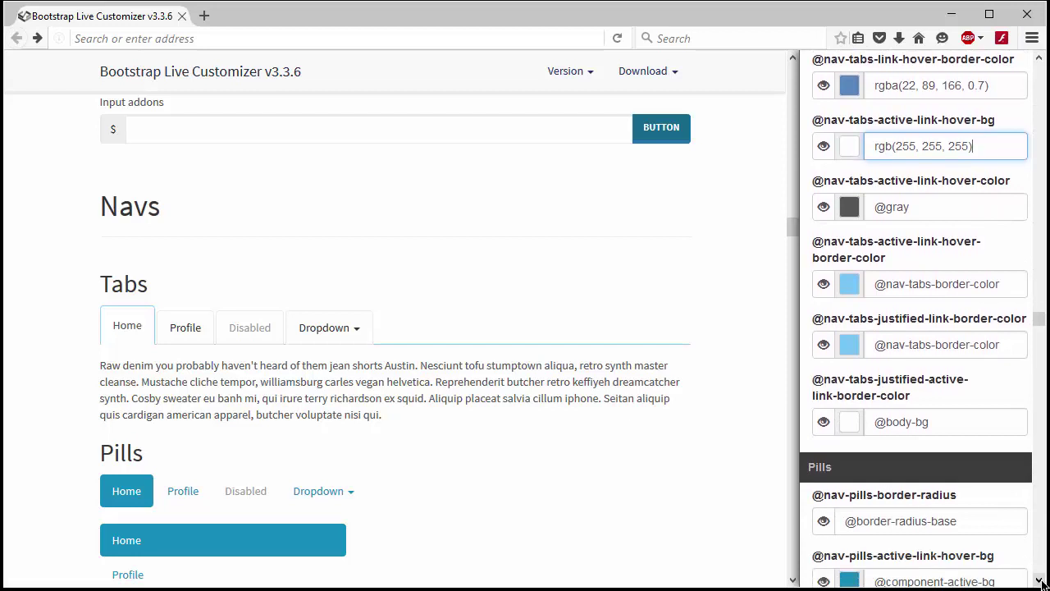
scroll(1041, 583, down, 1)
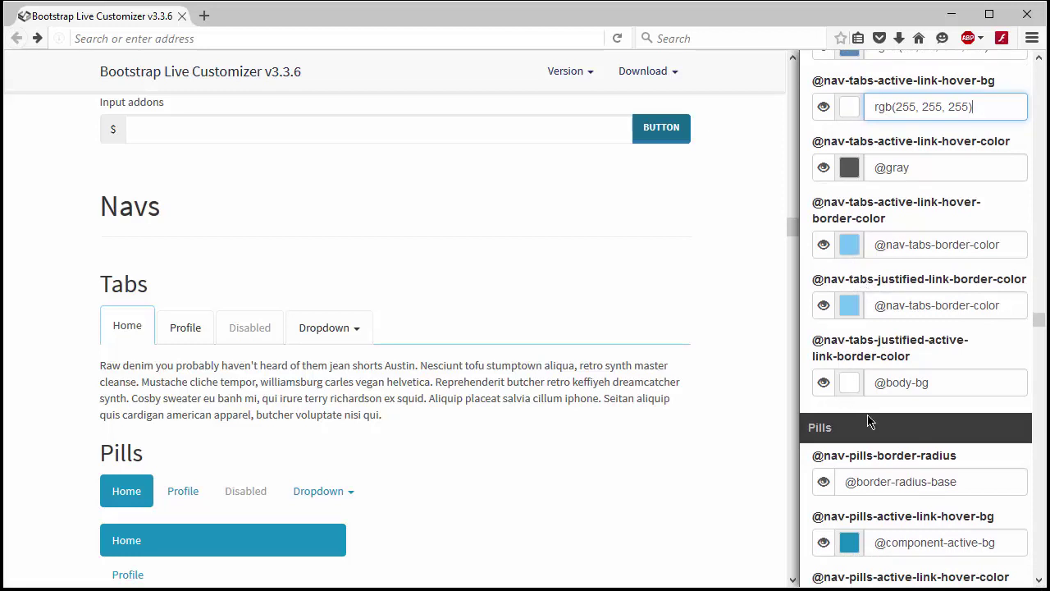
click(933, 449)
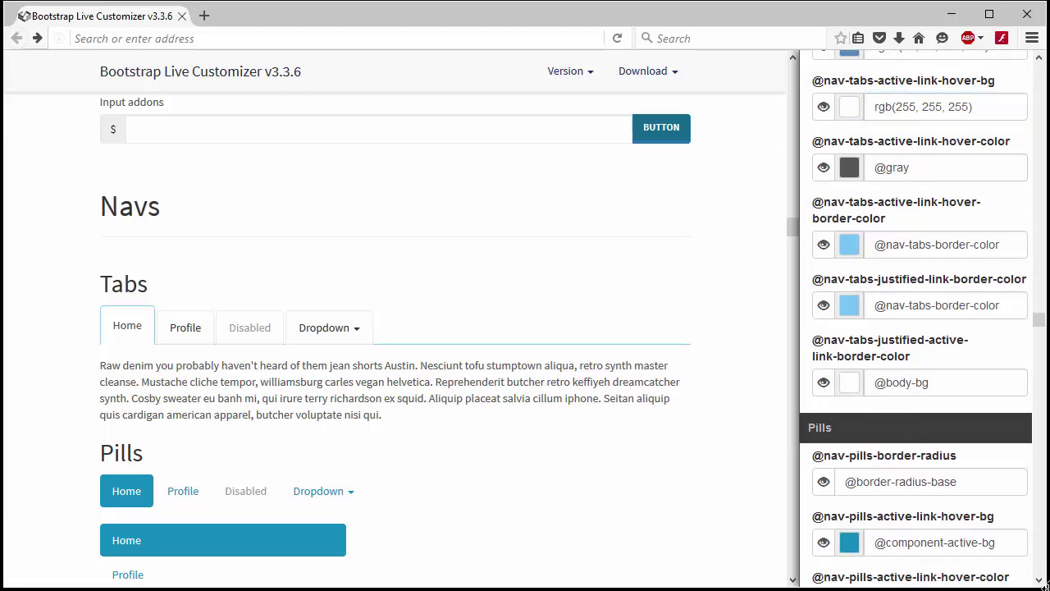
scroll(919, 320, down, 5)
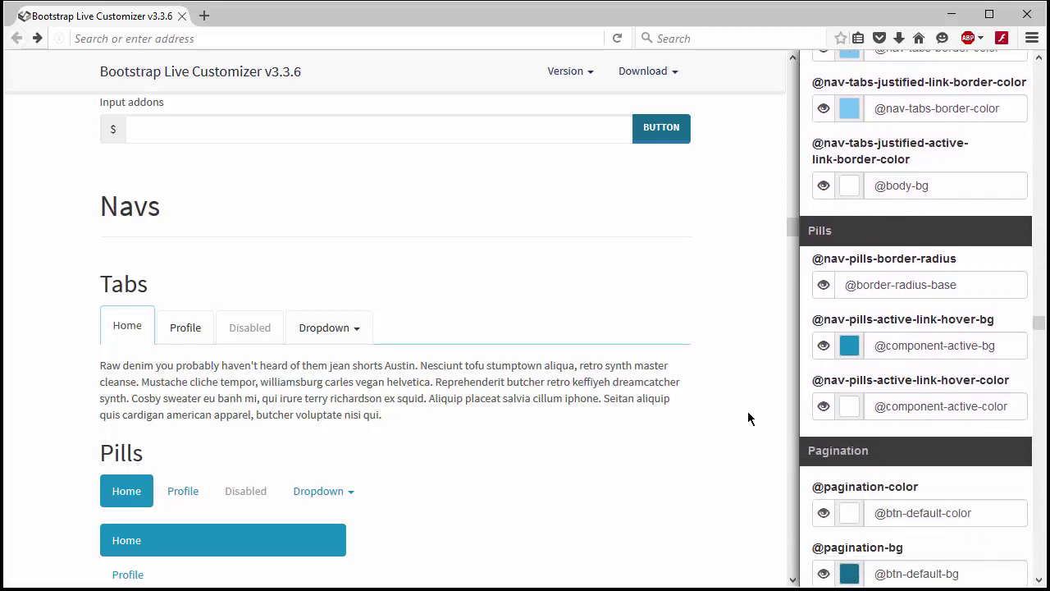
click(794, 391)
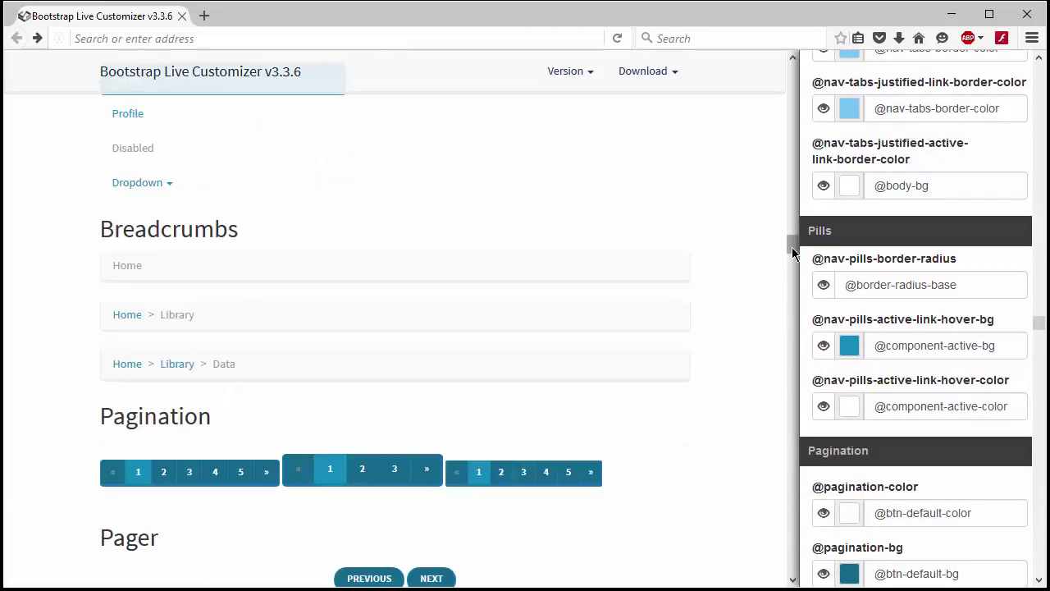
click(793, 580)
scroll(792, 580, down, 9)
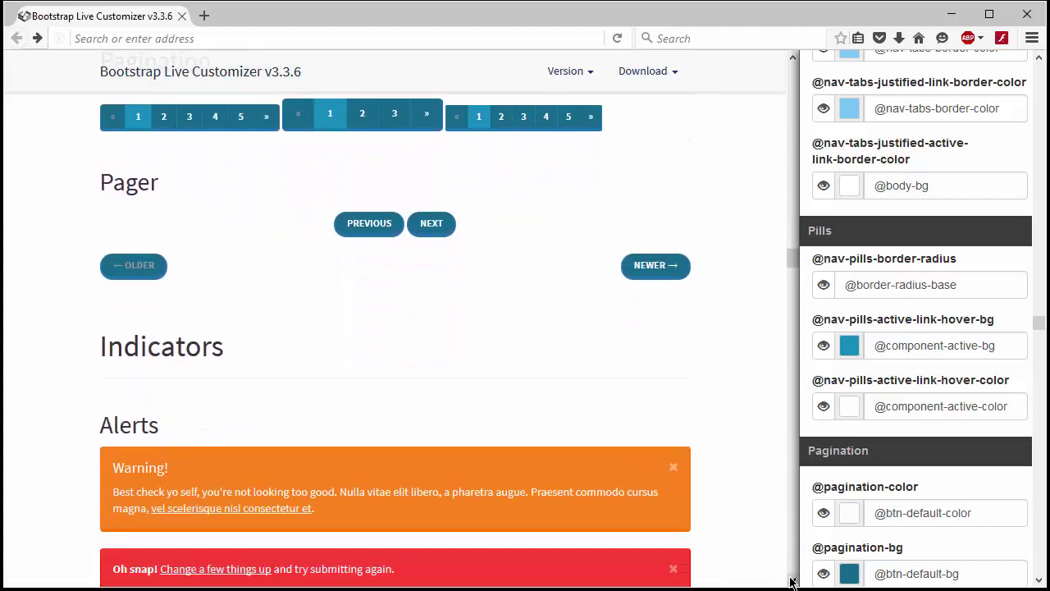
scroll(792, 561, down, 12)
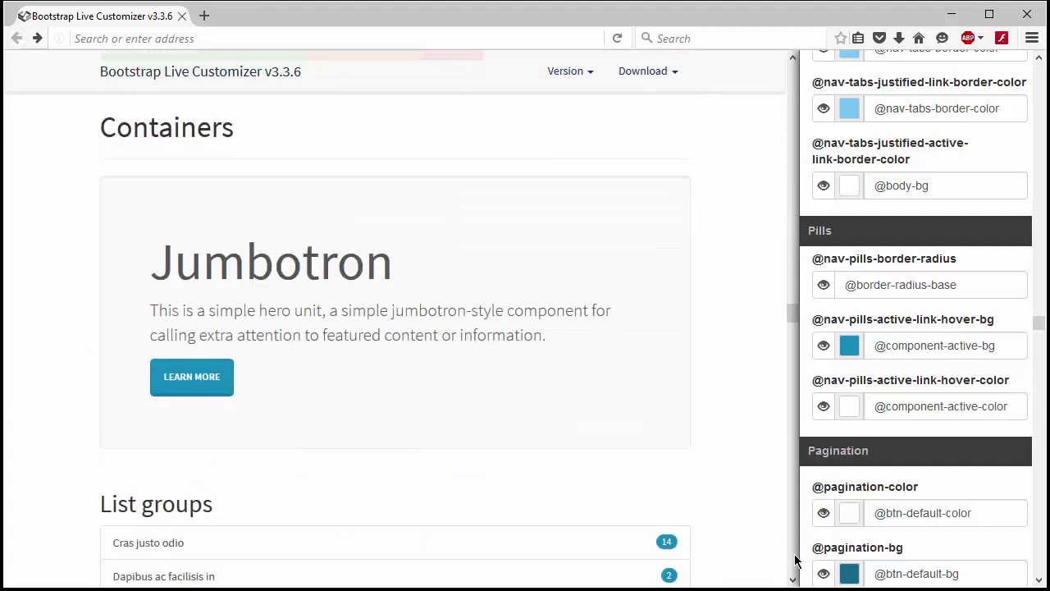
scroll(794, 560, down, 6)
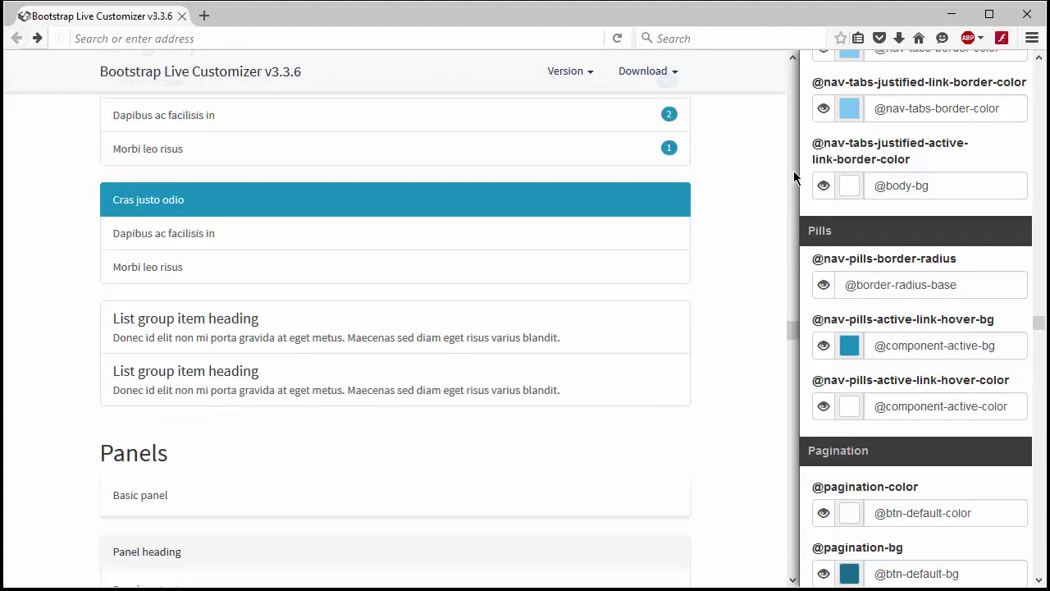
scroll(793, 175, up, 6)
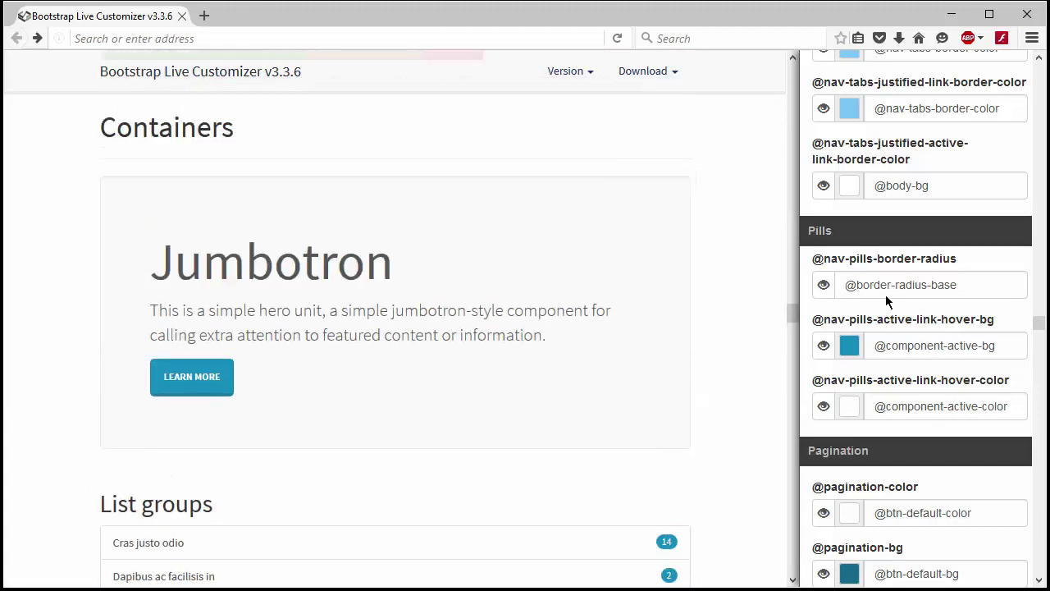
click(941, 292)
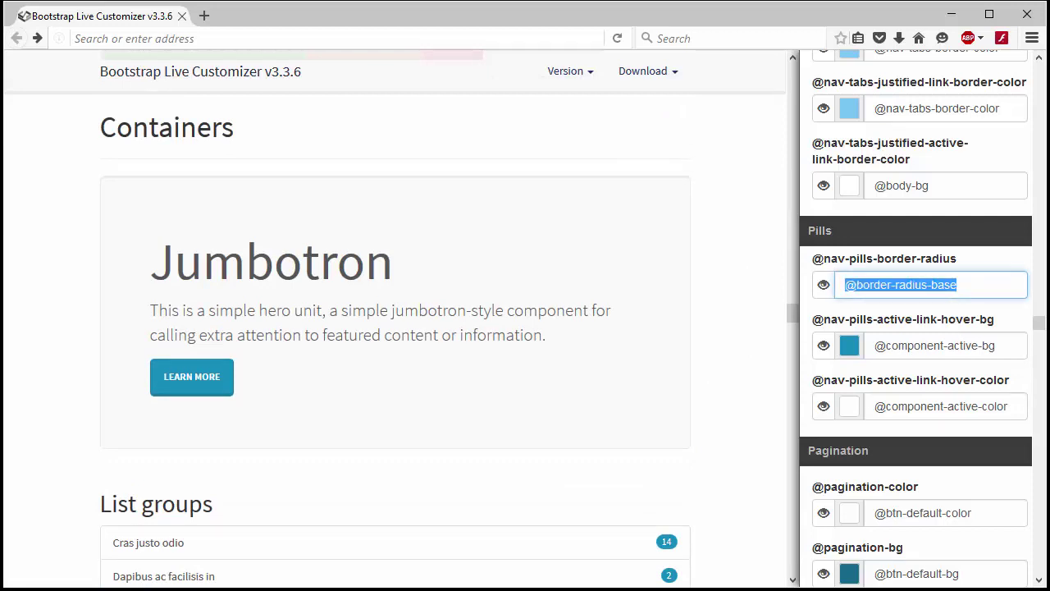
drag(1039, 322, 1038, 474)
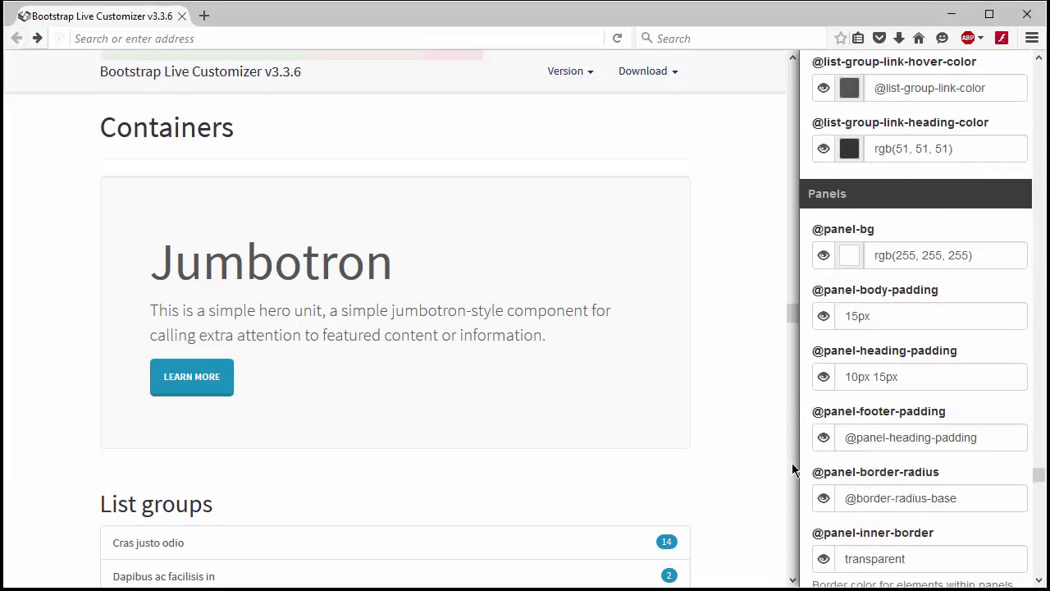
drag(792, 320, 793, 341)
mouse_move(535, 223)
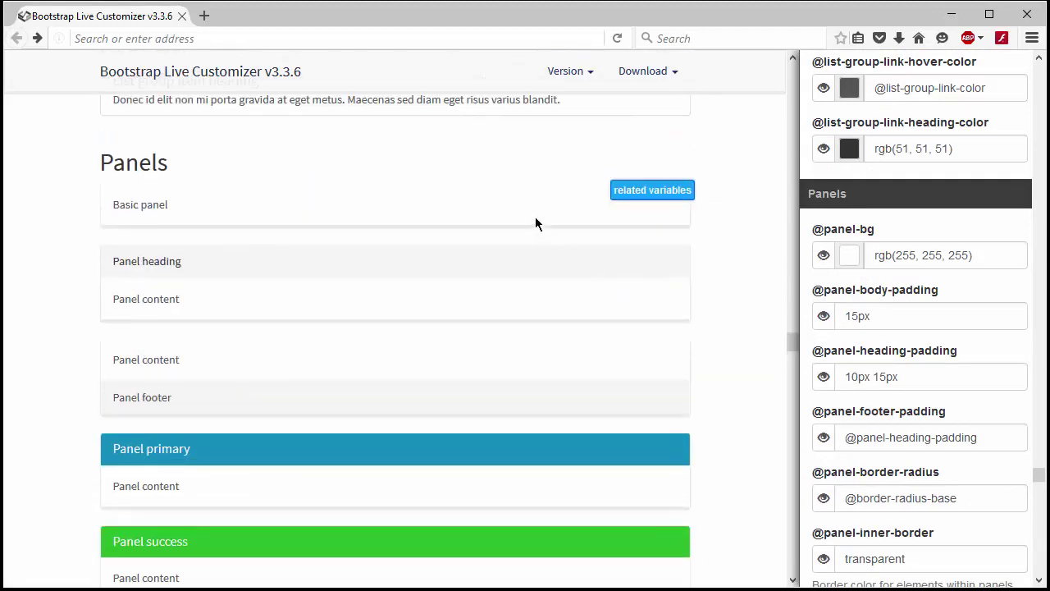
click(891, 258)
text(a)
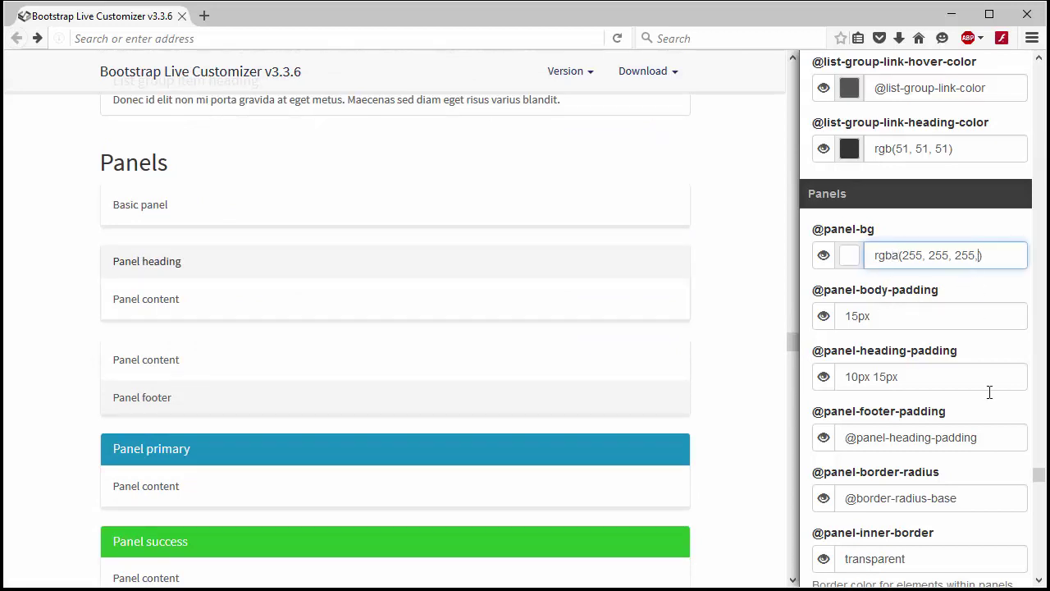
text(,50)
key(Left)
key(Tab)
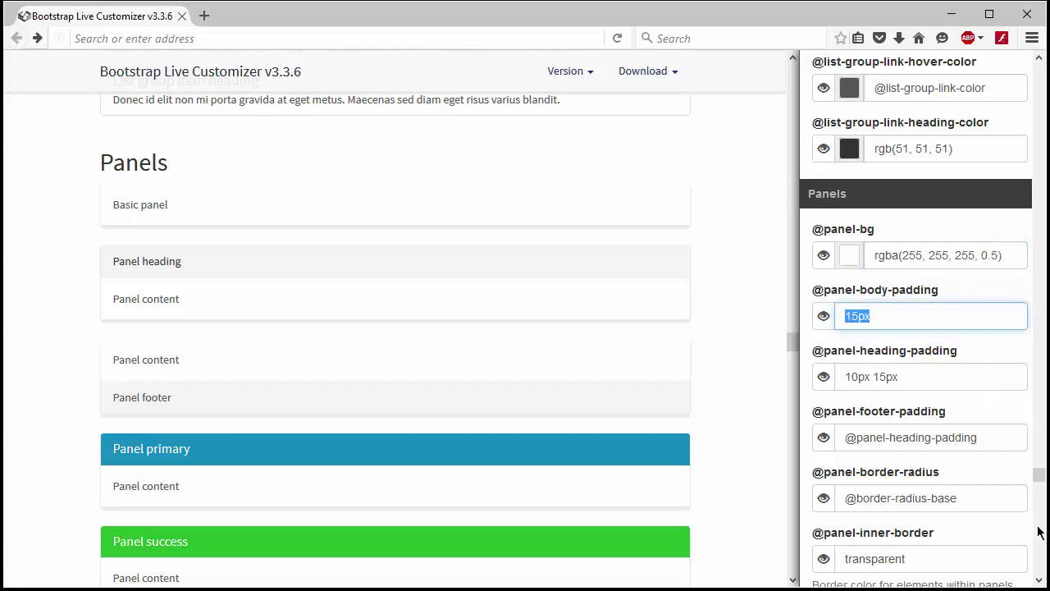
click(1039, 579)
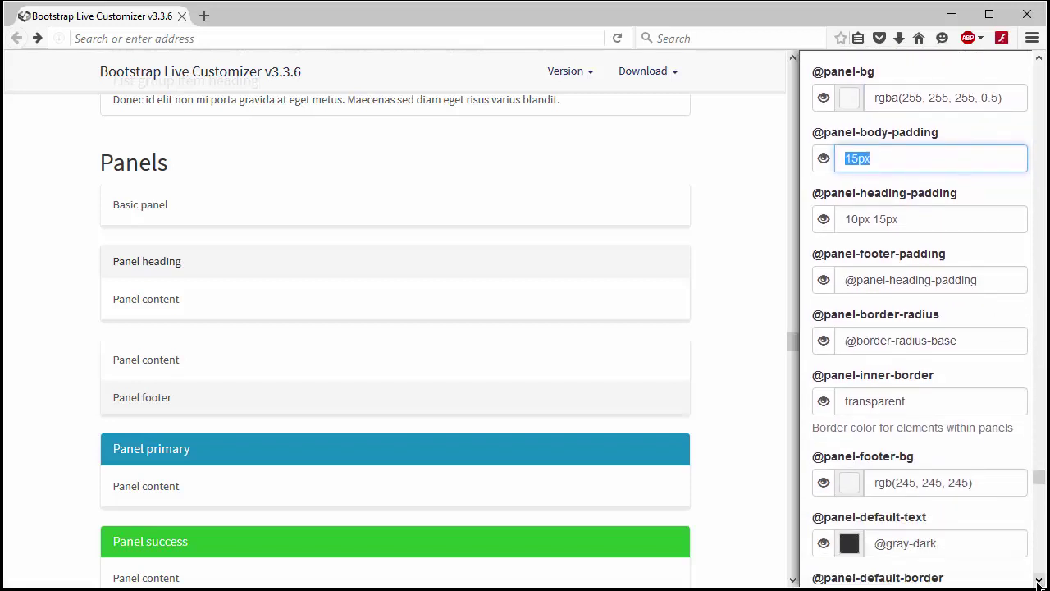
click(1039, 579)
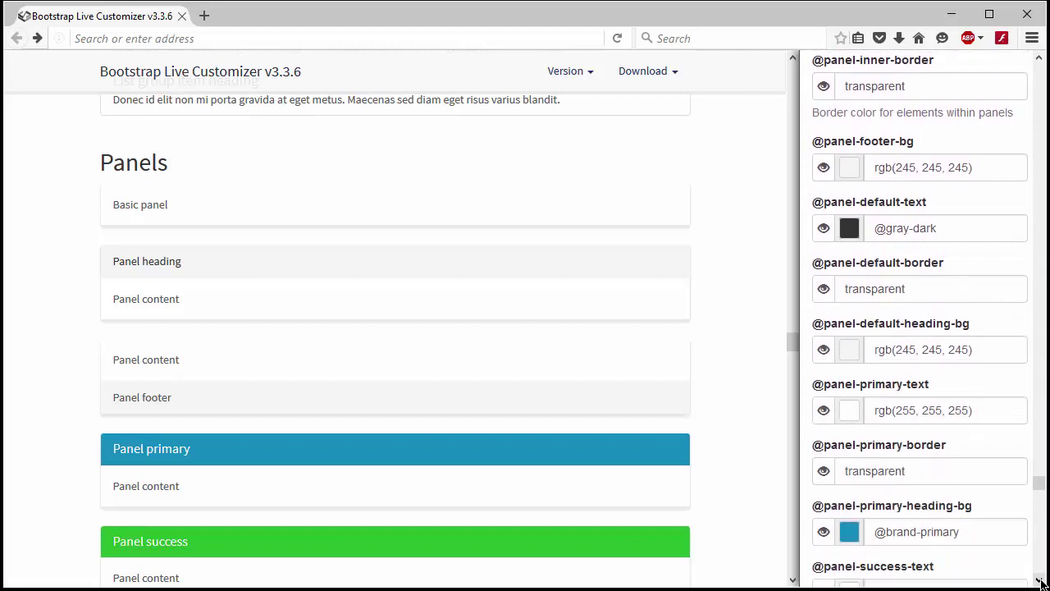
click(897, 168)
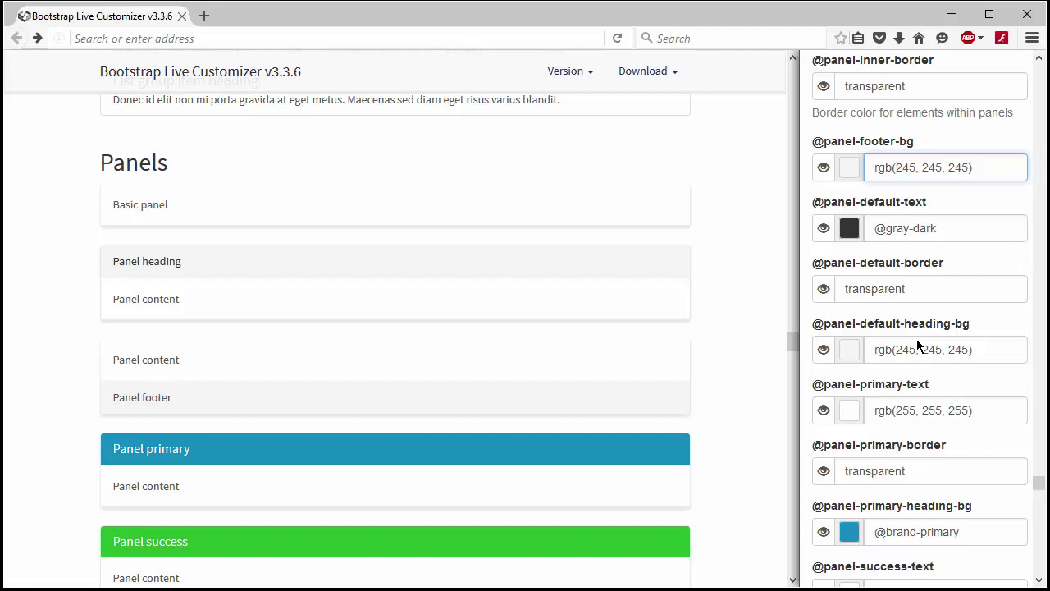
text(a)
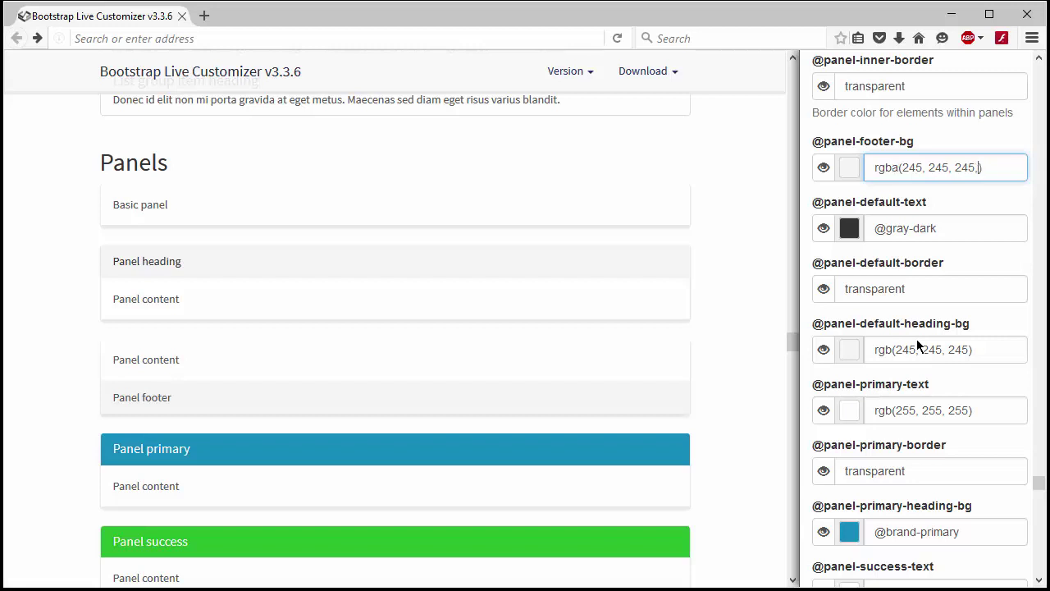
key(Tab)
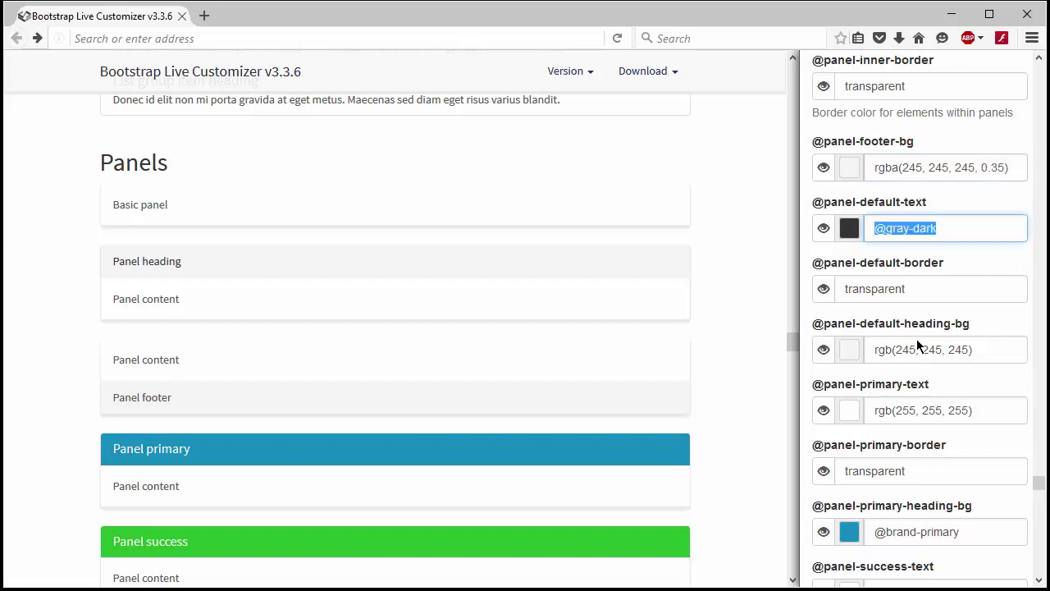
click(773, 399)
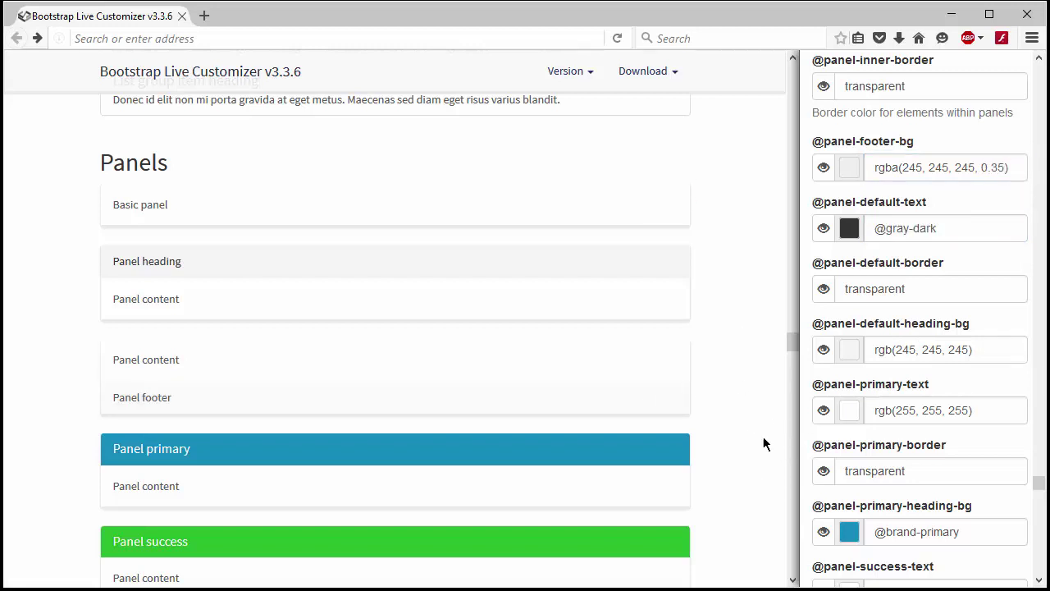
mouse_move(794, 343)
mouse_down()
mouse_move(793, 393)
mouse_move(797, 344)
mouse_up()
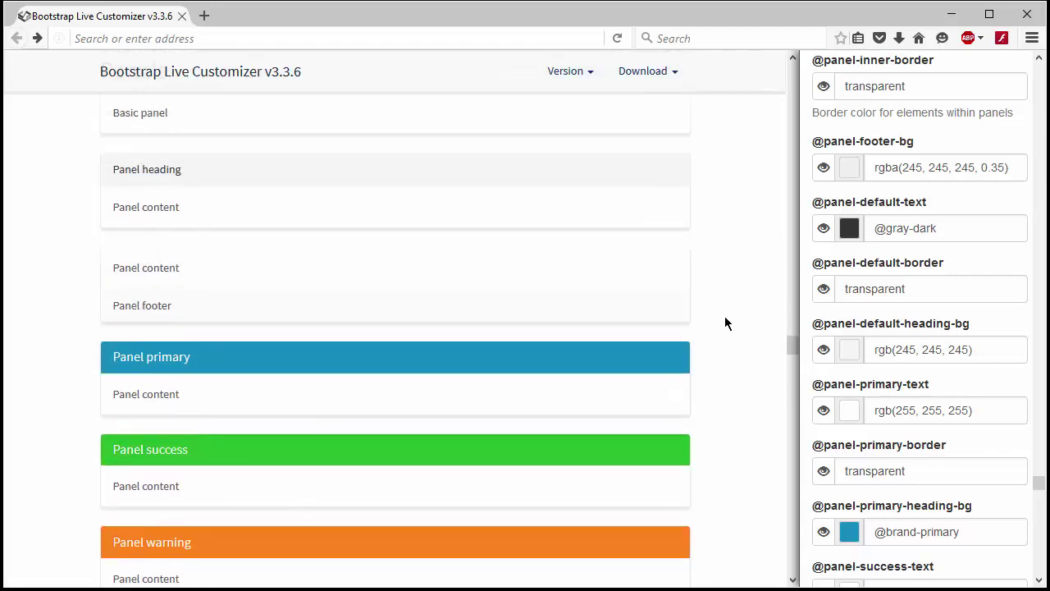
Step: Download the customized theme as the unminified bootstrap.css and open the file in Atom
click(653, 82)
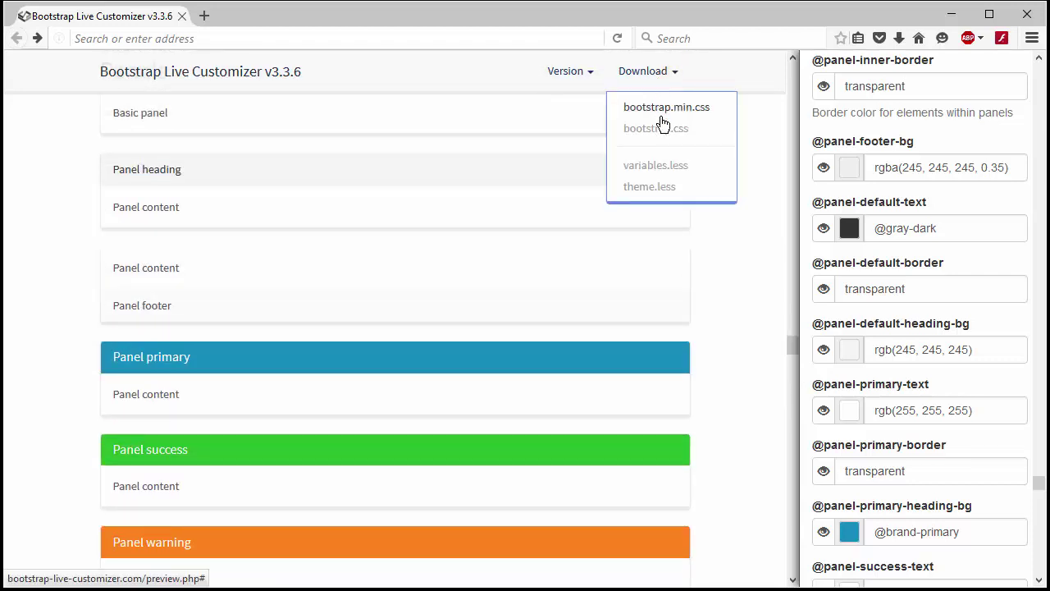
click(663, 126)
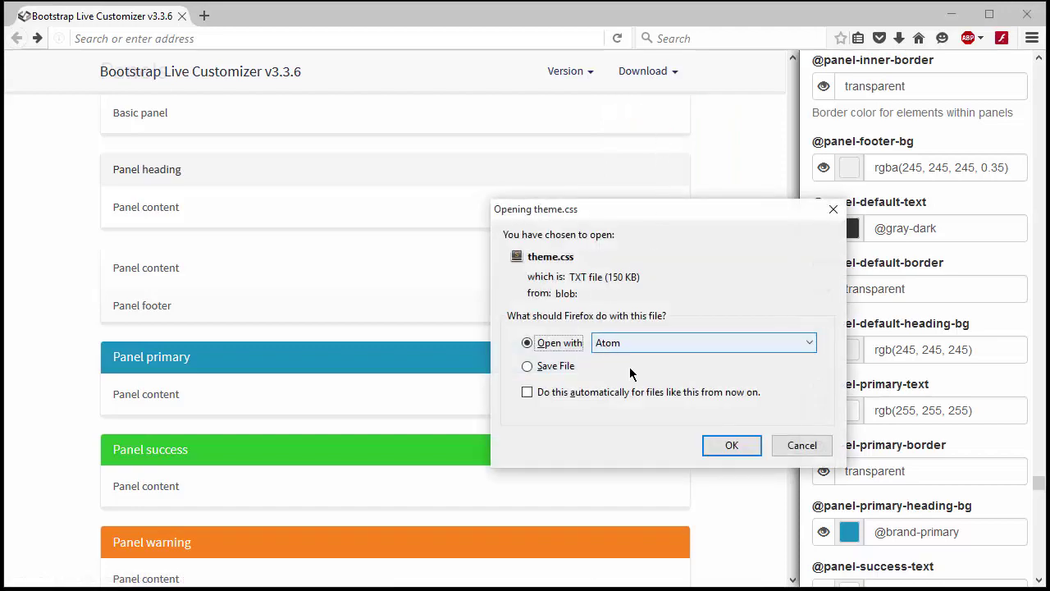
click(730, 443)
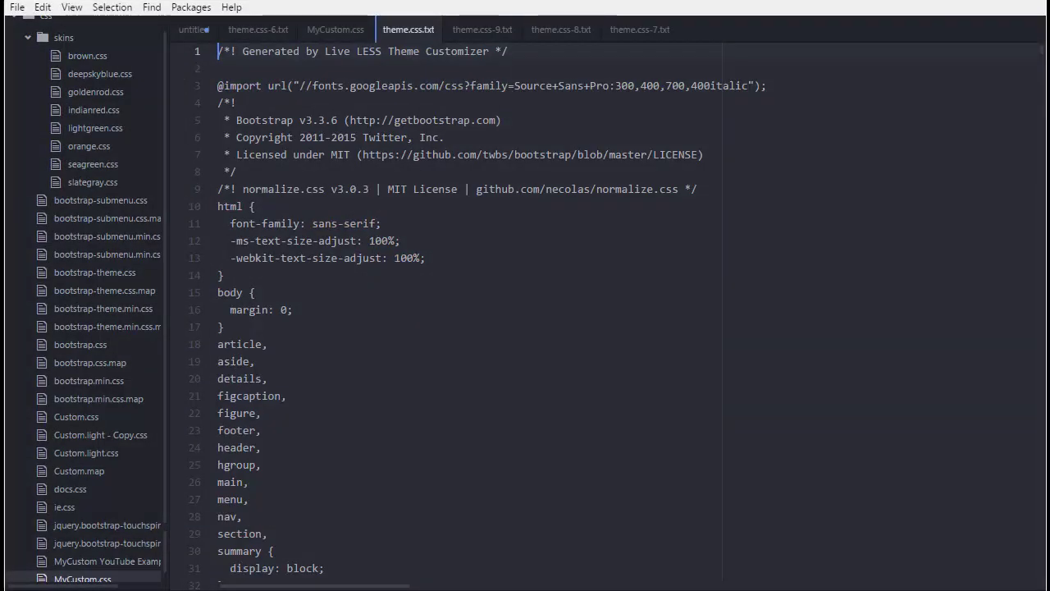
Step: Select all the generated CSS in theme.css.txt and copy it
click(255, 325)
drag(1044, 51, 1040, 584)
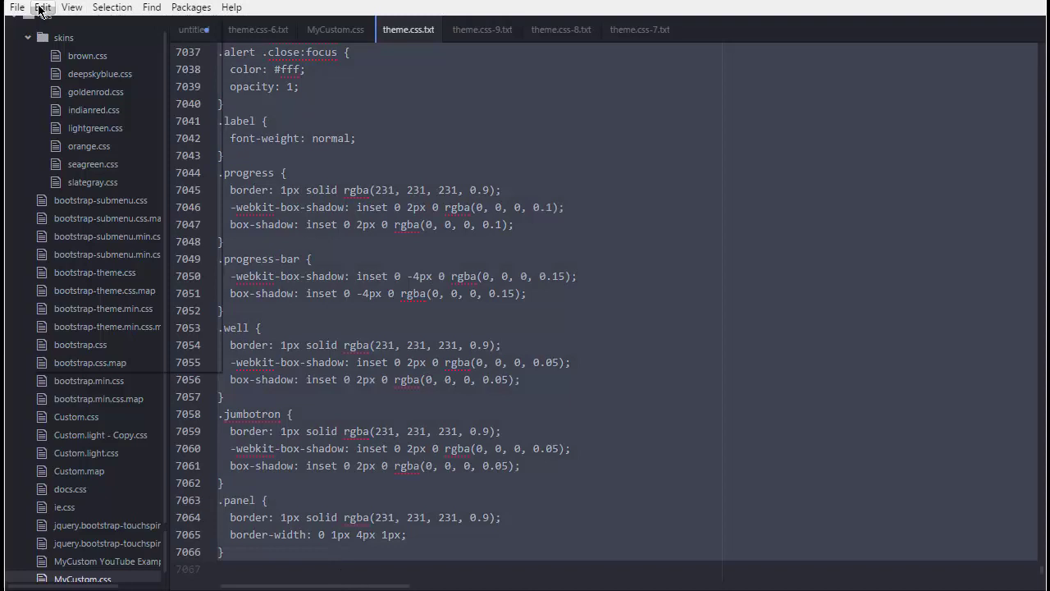
click(42, 8)
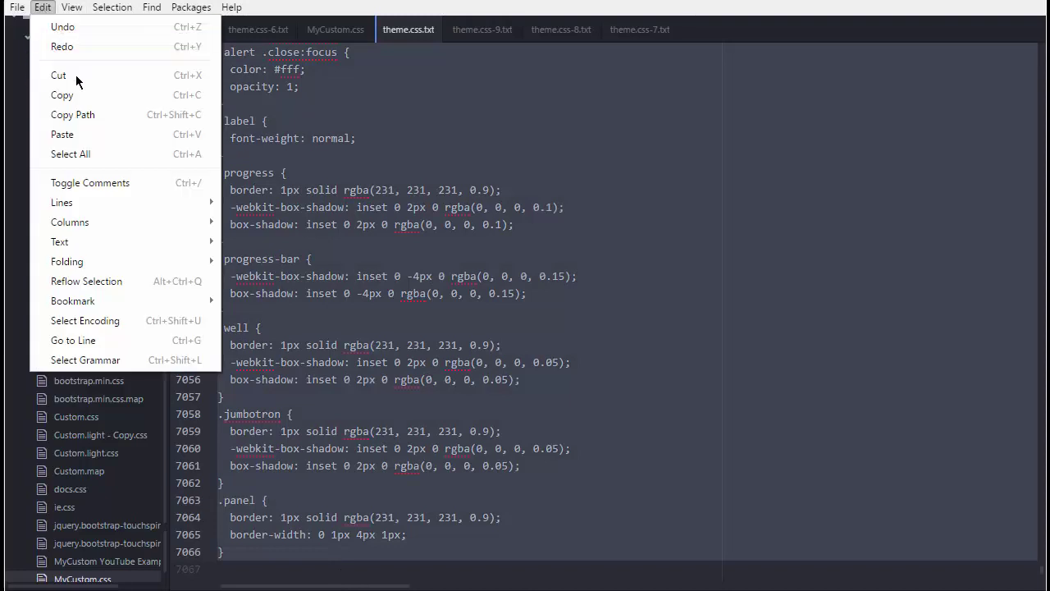
click(82, 95)
Step: Replace the entire contents of MyCustom.css with the copied theme CSS and save the file
click(332, 37)
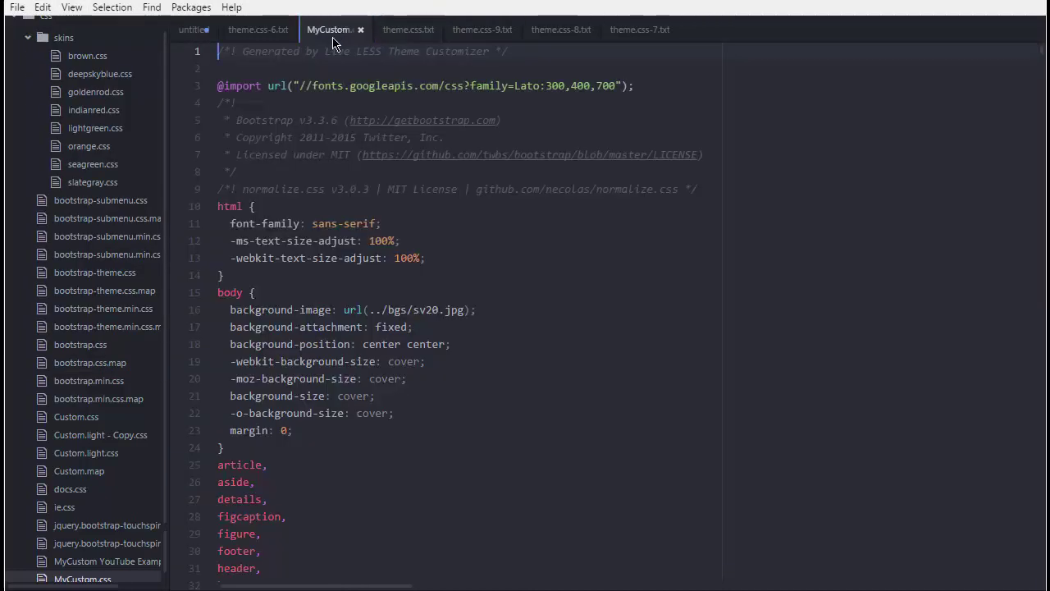
click(311, 450)
drag(311, 450, 340, 584)
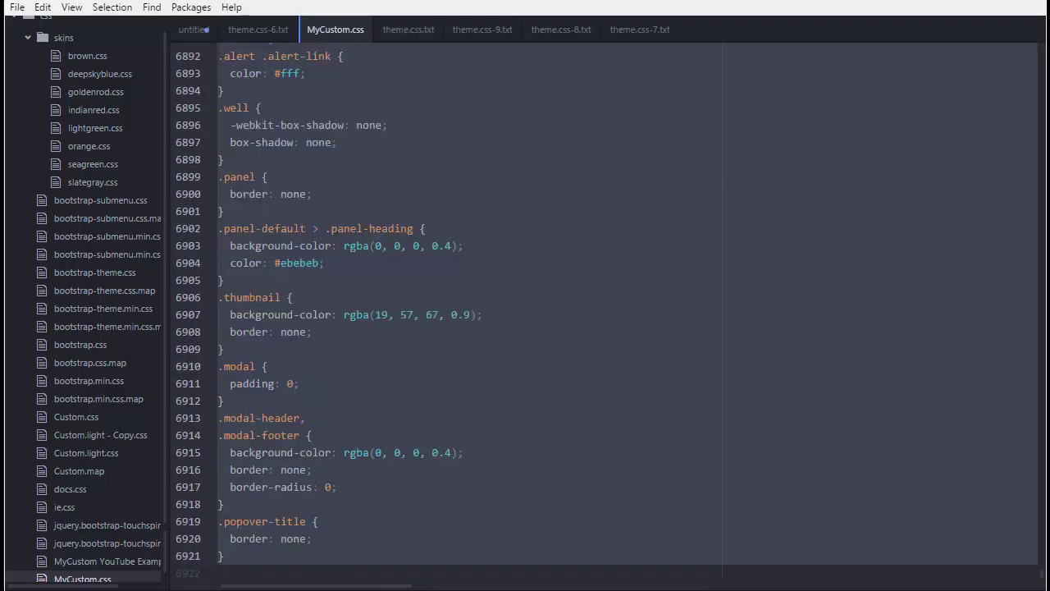
click(43, 7)
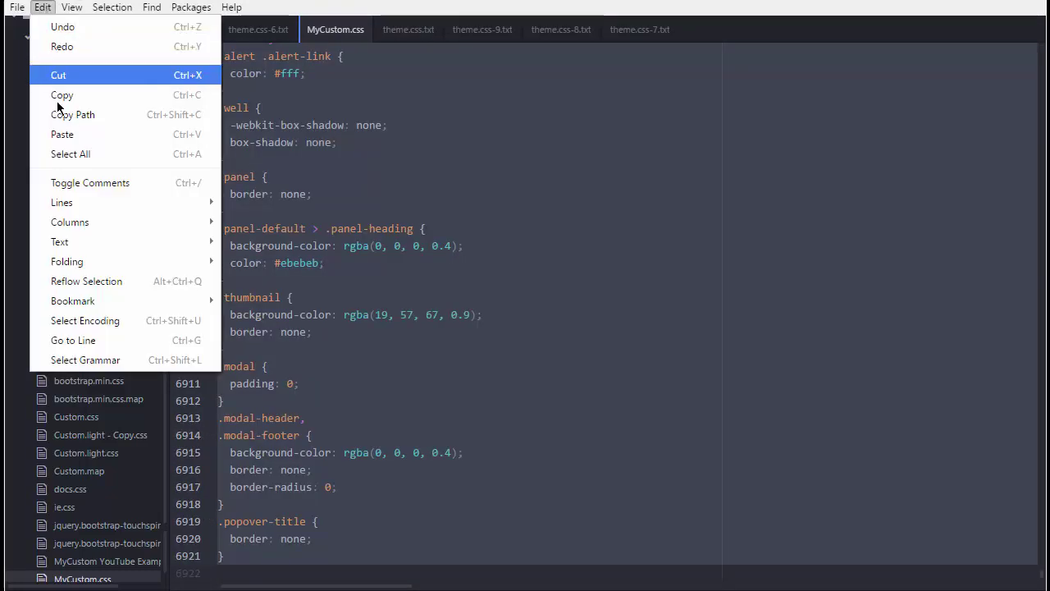
click(63, 134)
click(16, 7)
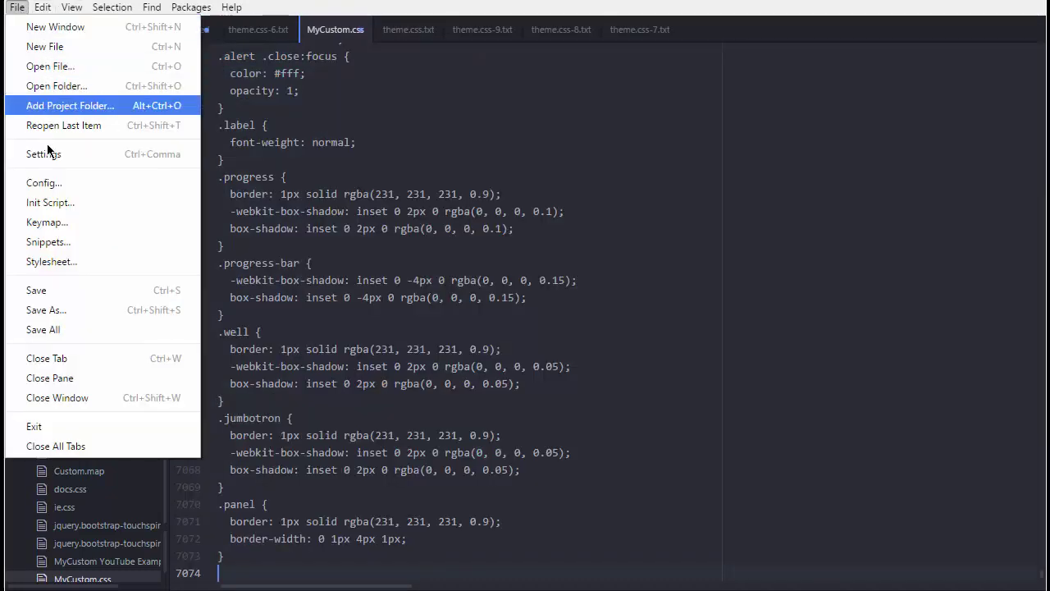
click(74, 290)
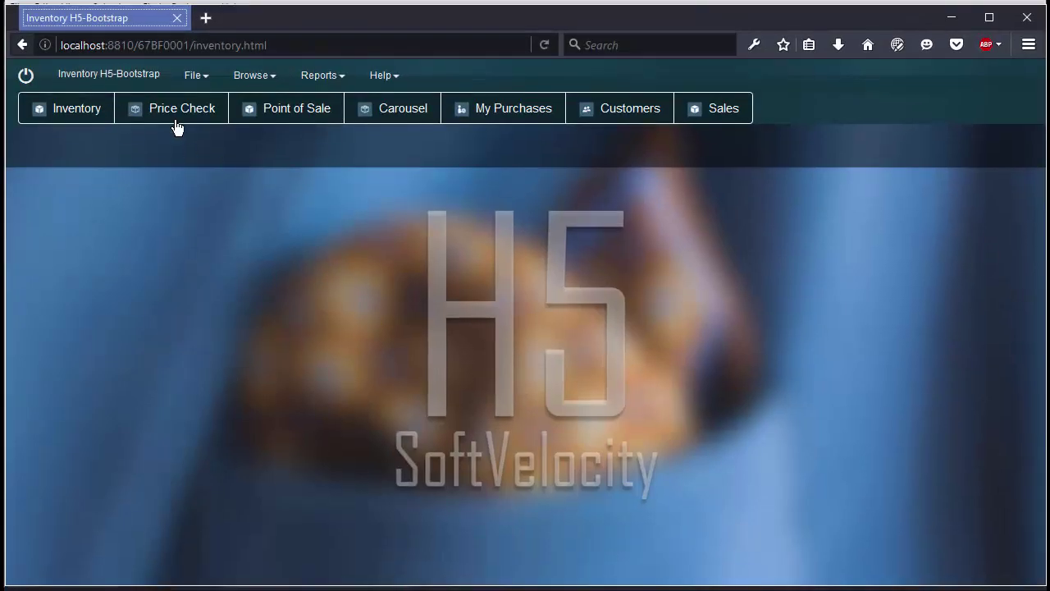
Step: Switch to the browser running the Inventory H5-Bootstrap application and restart the application to load the new theme
click(545, 45)
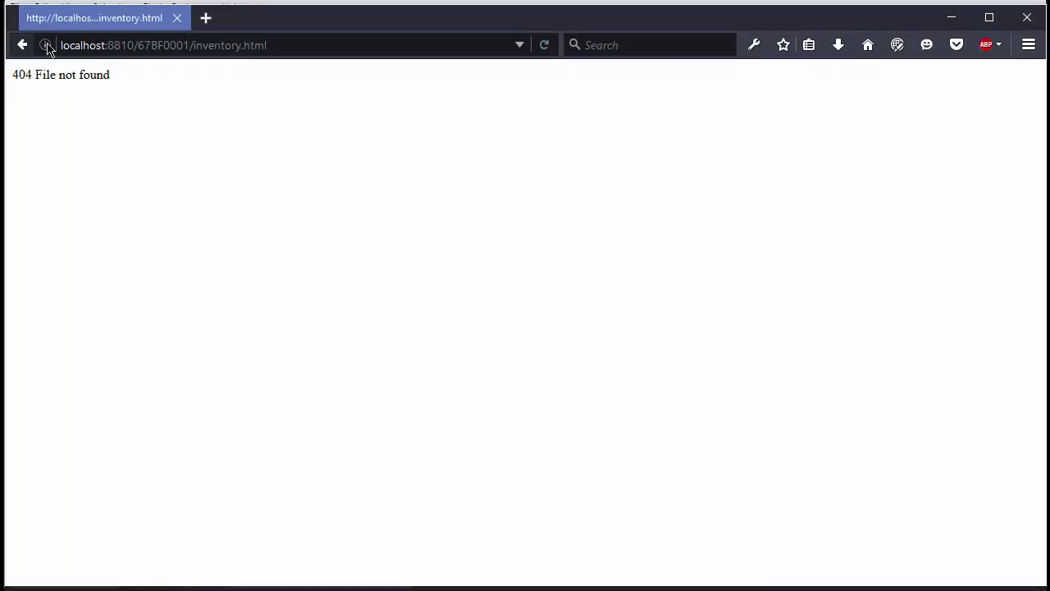
click(21, 45)
click(522, 293)
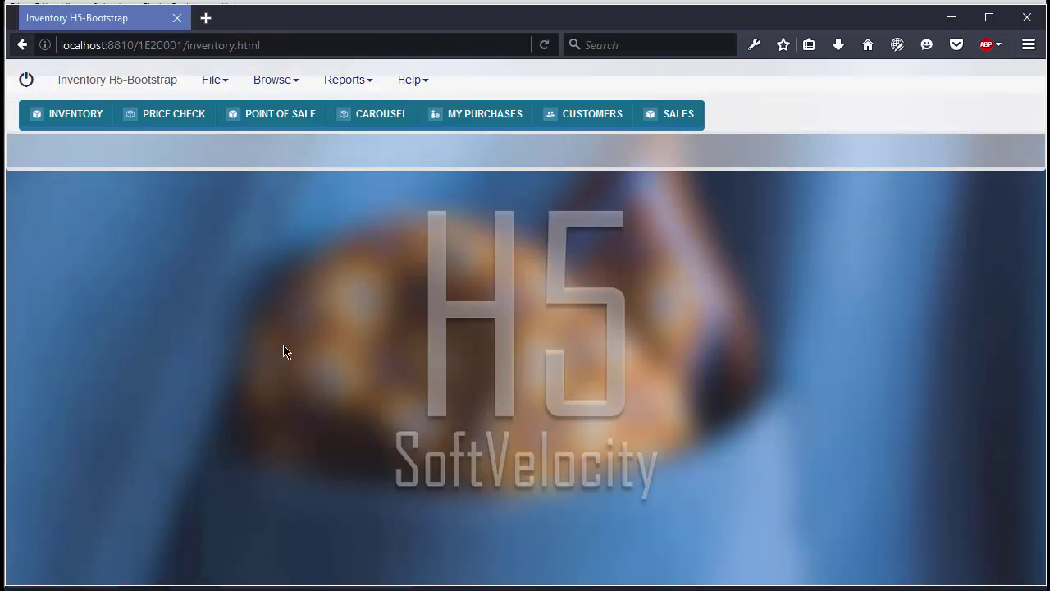
Step: Open the Inventory browse and the Tomato record's edit form to examine the new theme, then cancel the form
click(73, 116)
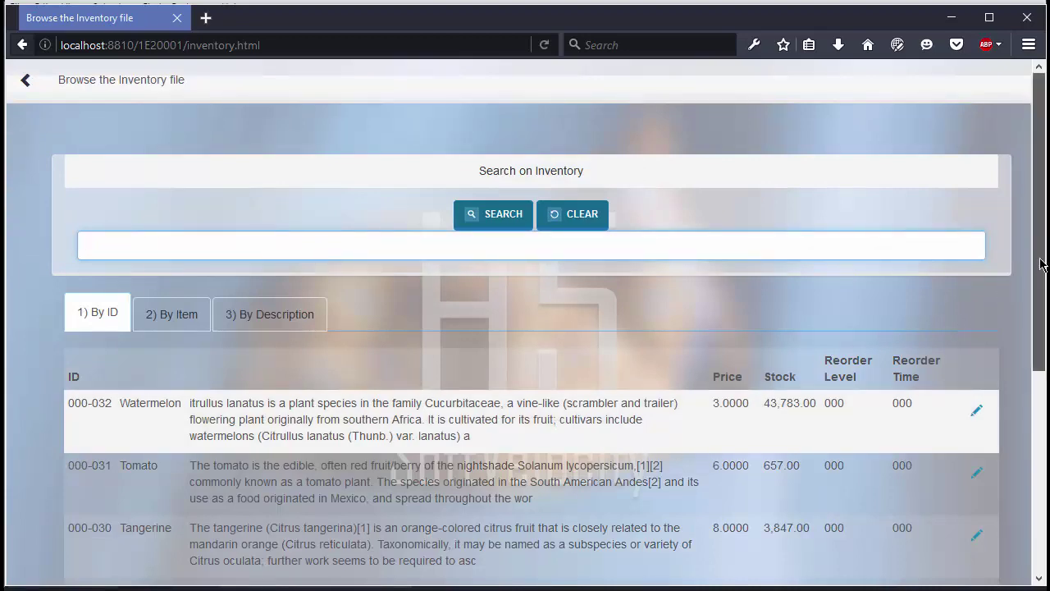
drag(1040, 262, 984, 378)
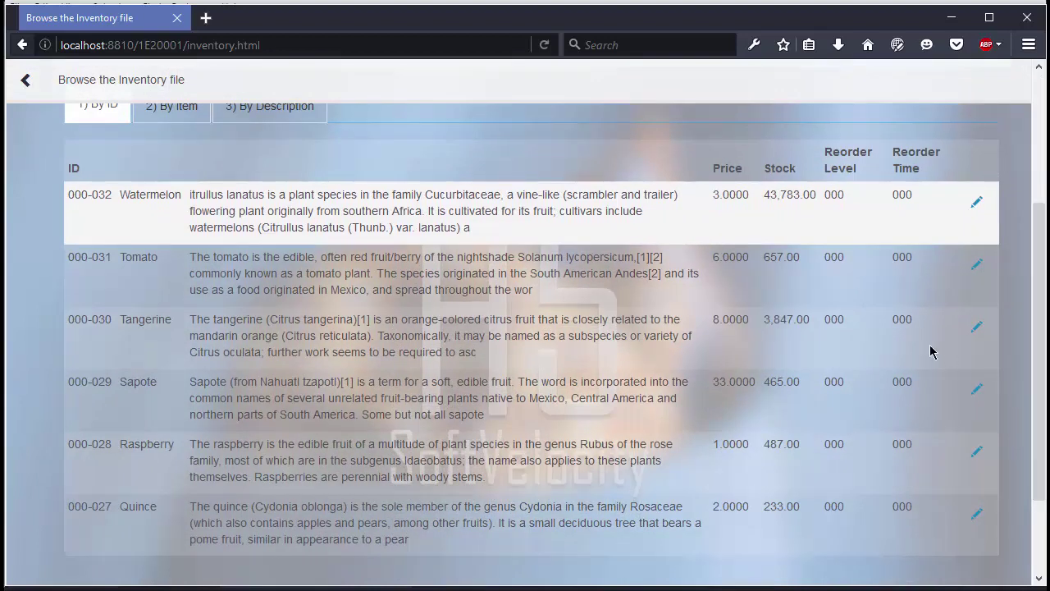
click(977, 271)
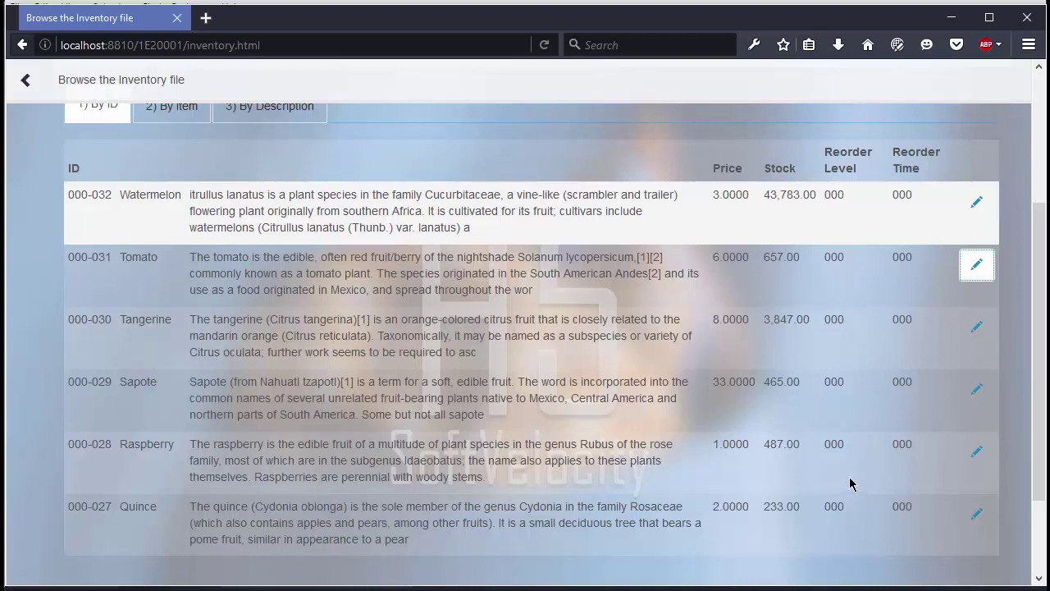
click(974, 272)
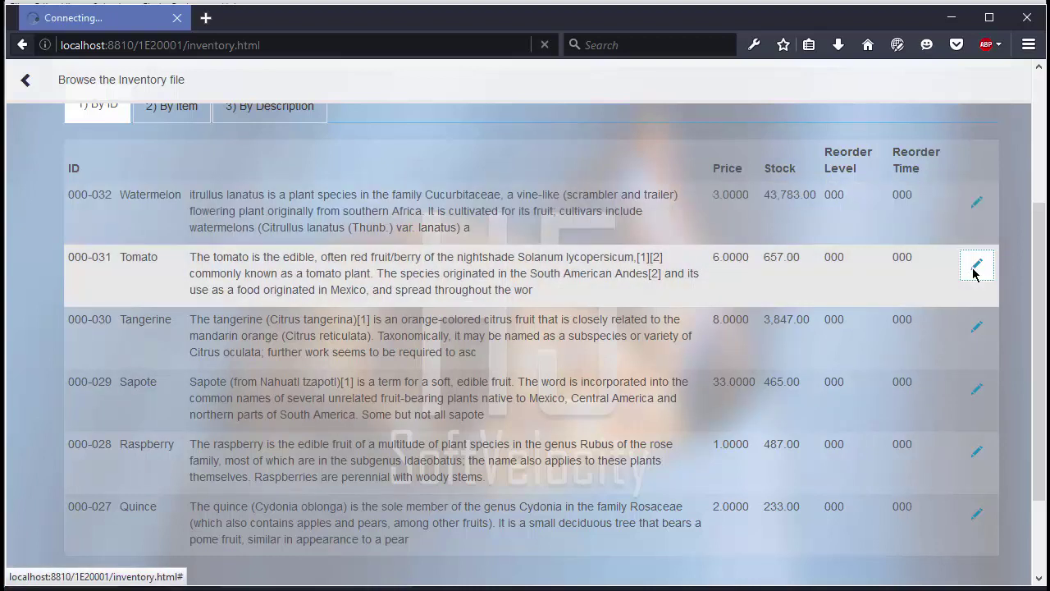
drag(1034, 248, 1021, 384)
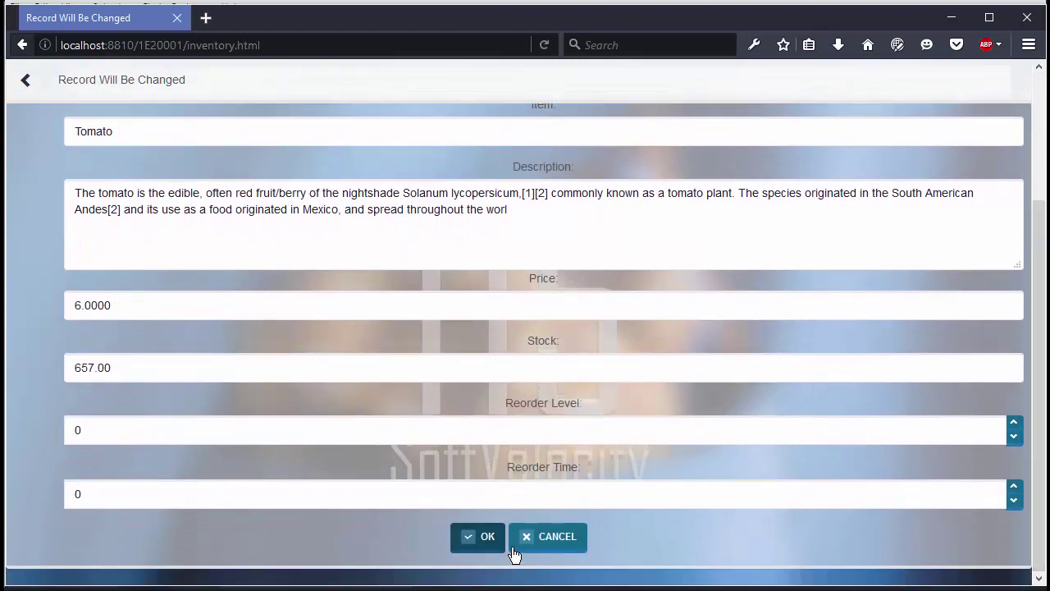
click(545, 538)
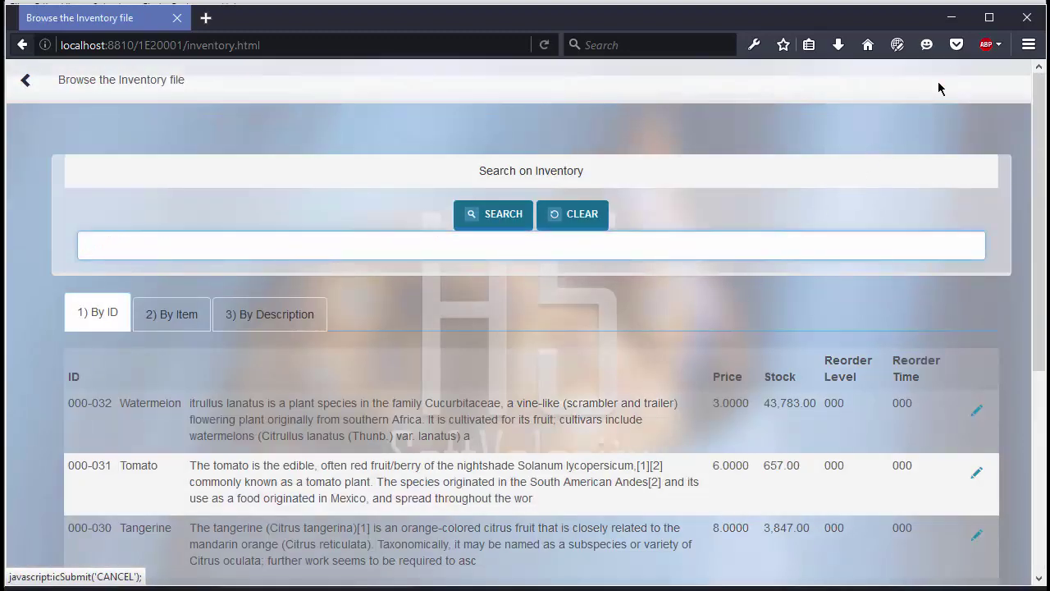
Step: Return to the main page, exit the Inventory application and switch to Bootstrap Live Customizer
click(26, 80)
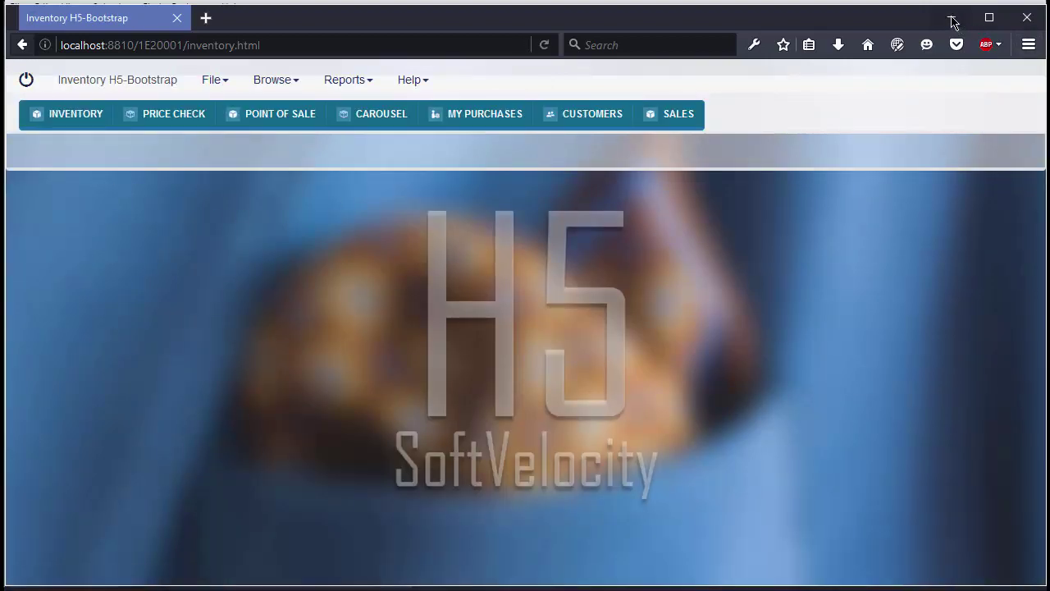
click(26, 79)
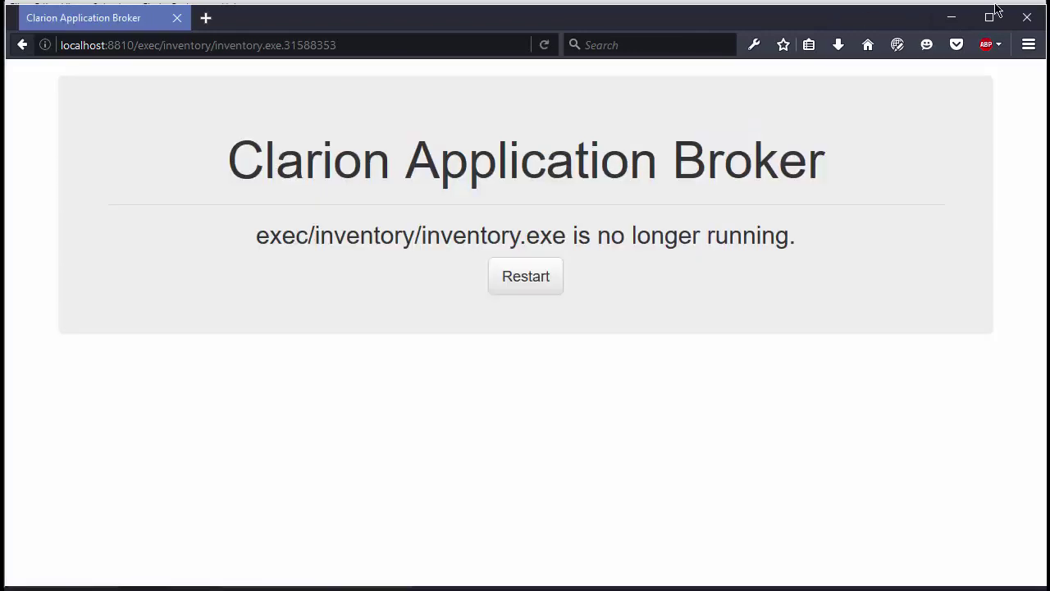
click(952, 17)
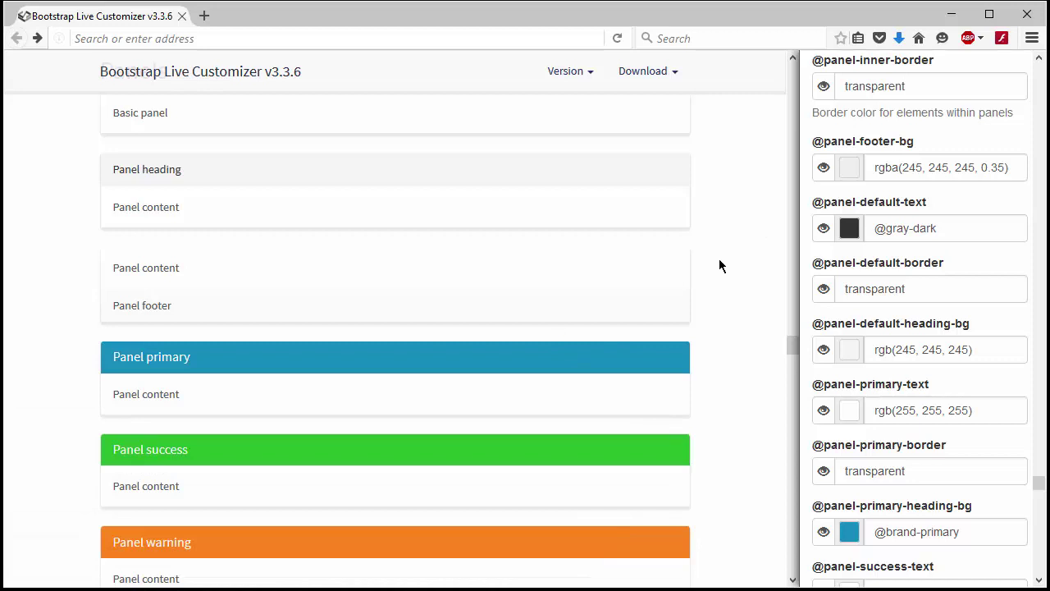
key(ctrl+f)
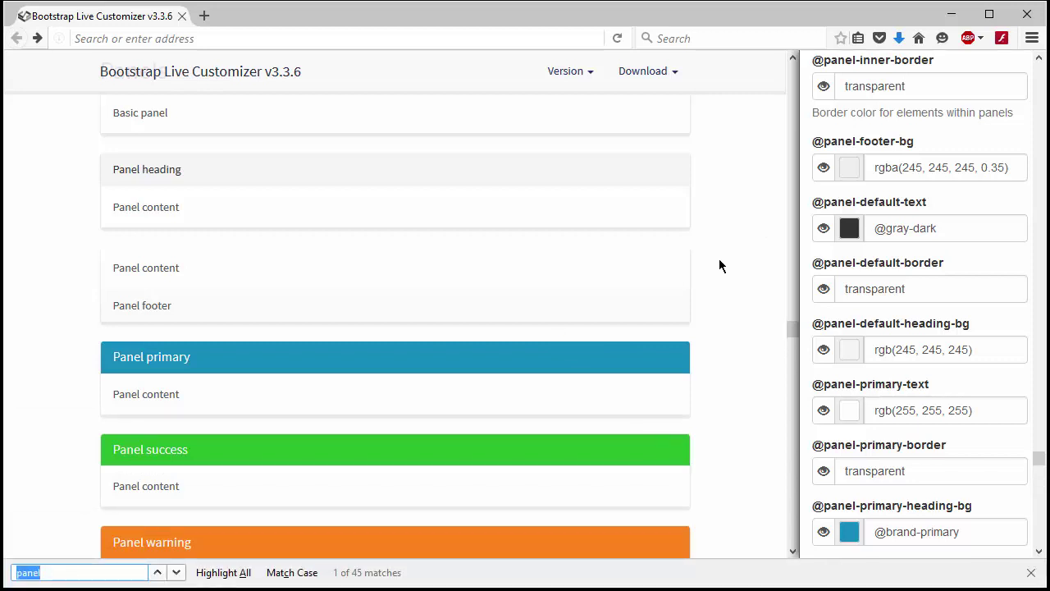
text(form)
key(Escape)
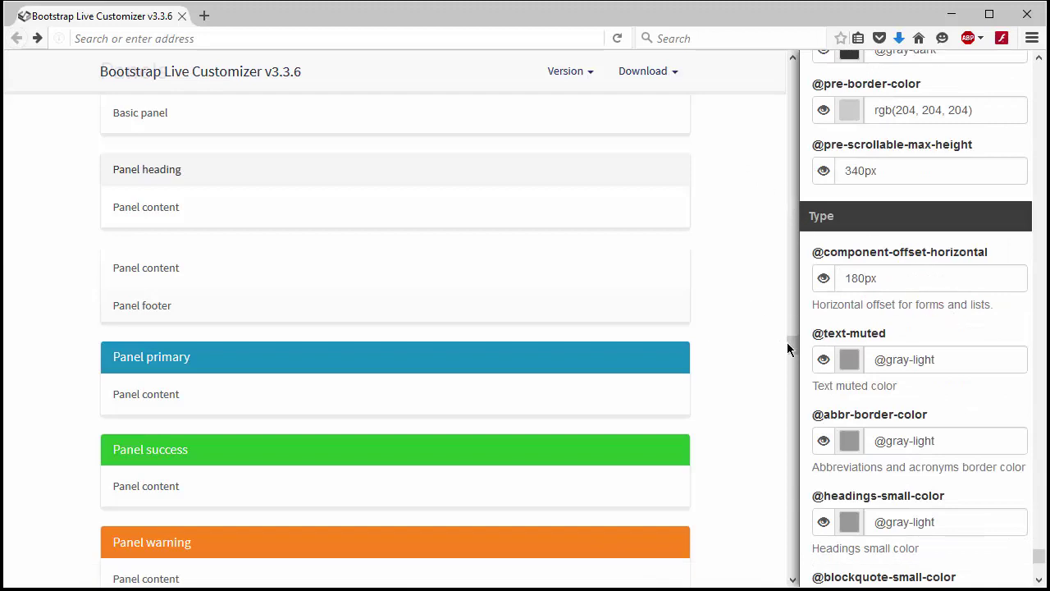
drag(788, 347, 797, 179)
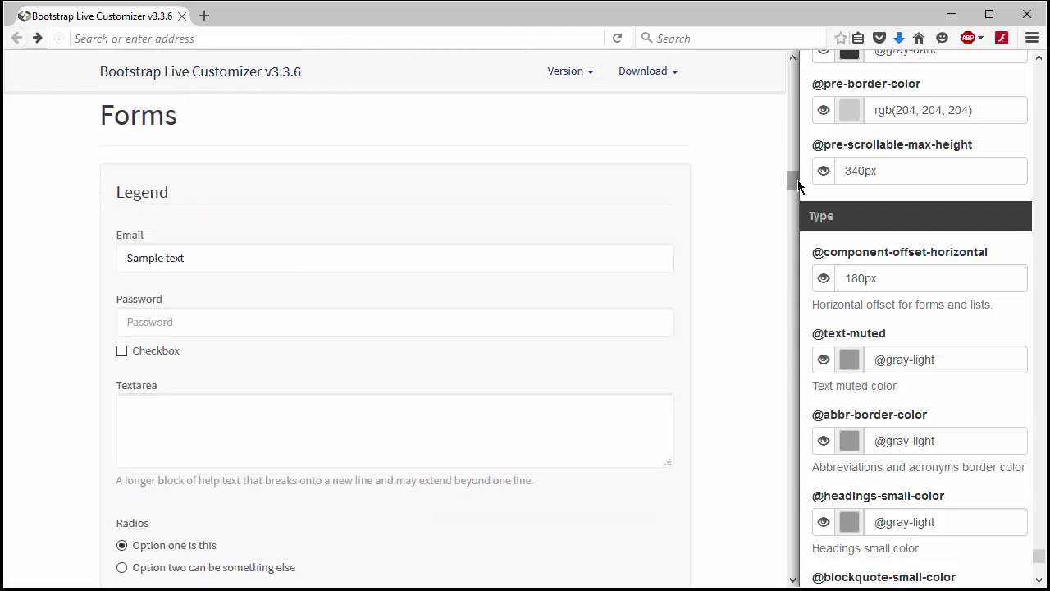
mouse_move(651, 203)
click(662, 177)
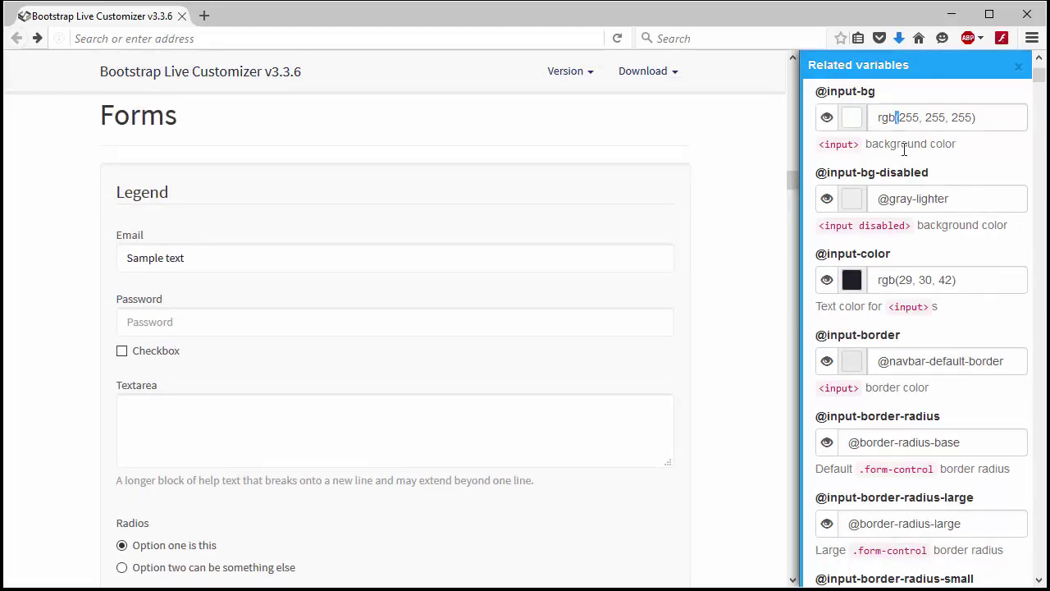
text(a()
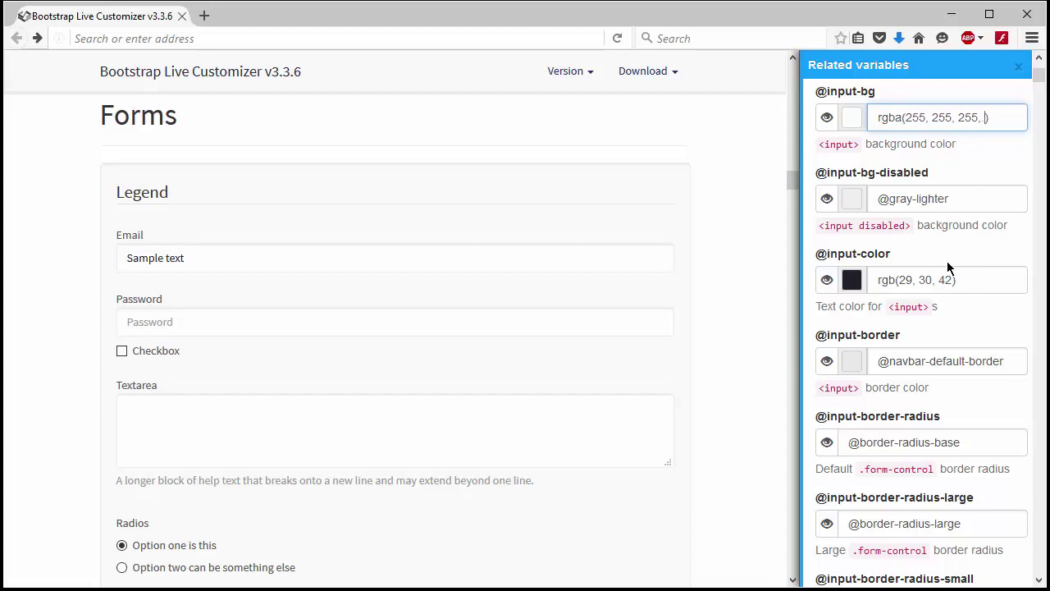
text(, .5)
key(Tab)
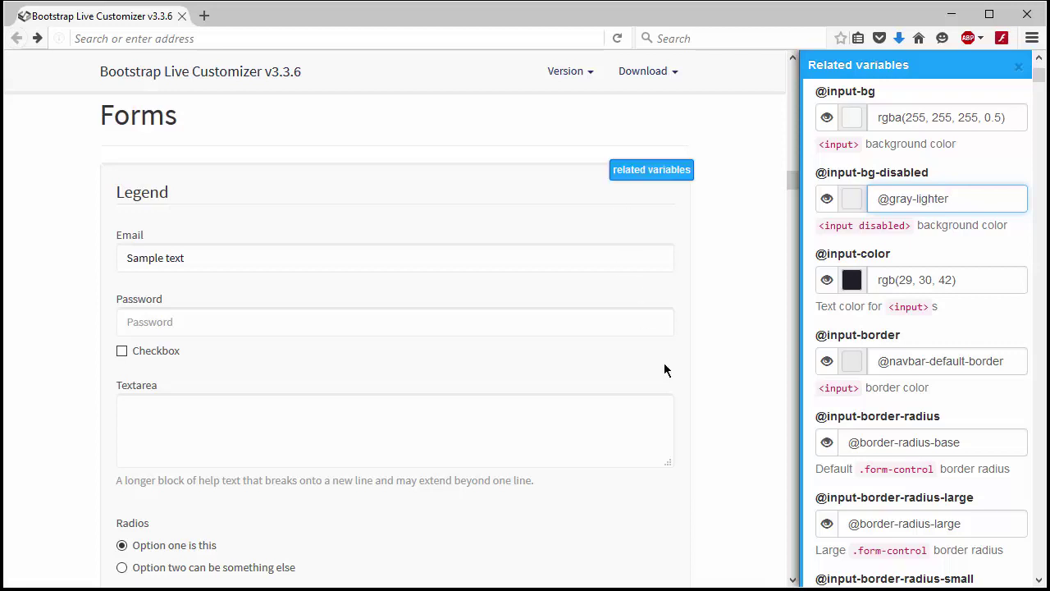
click(980, 277)
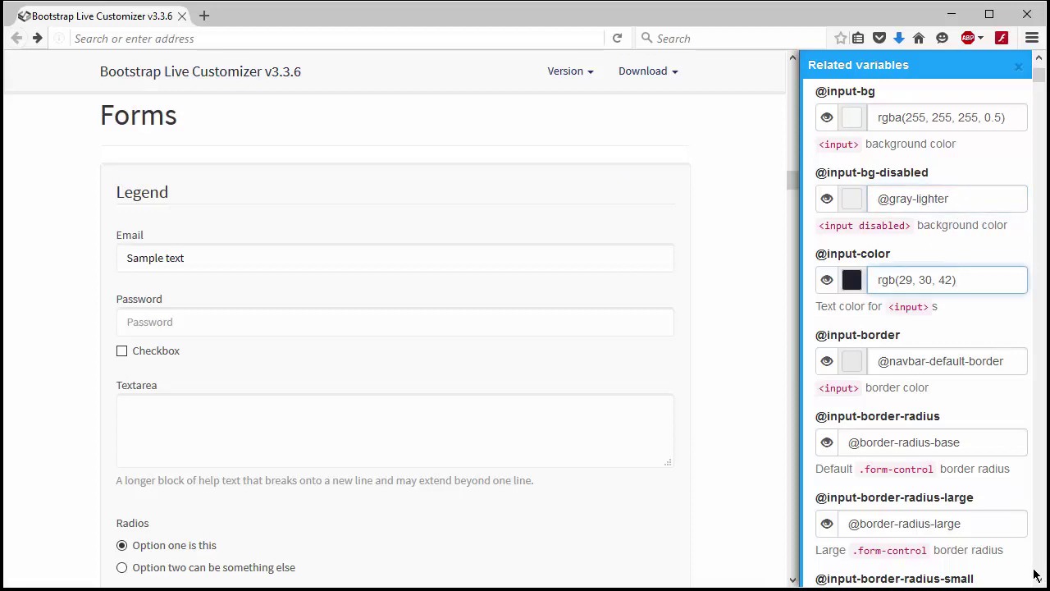
scroll(1035, 578, down, 2)
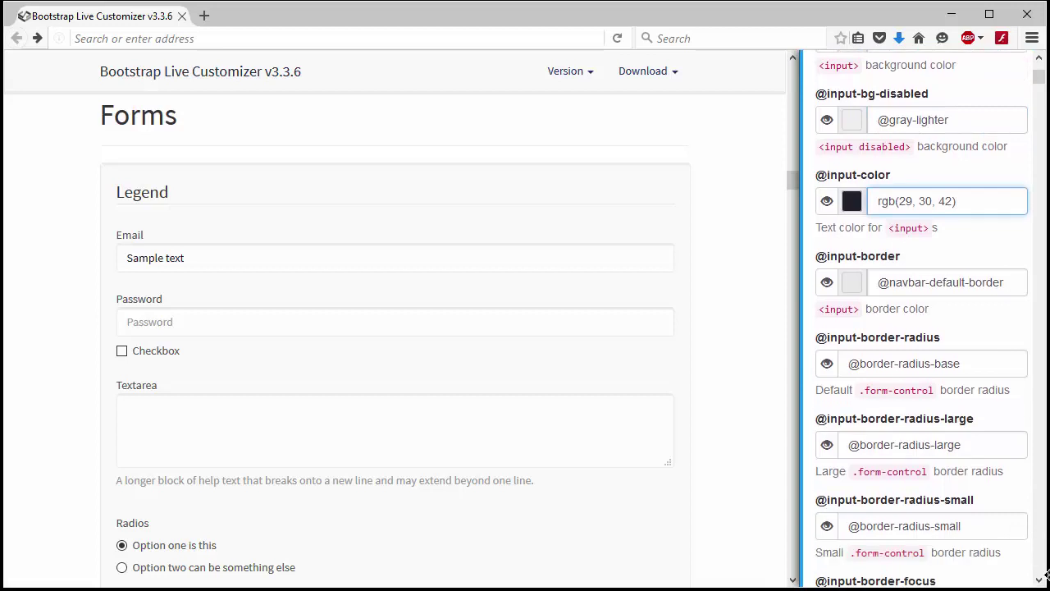
scroll(1041, 578, down, 2)
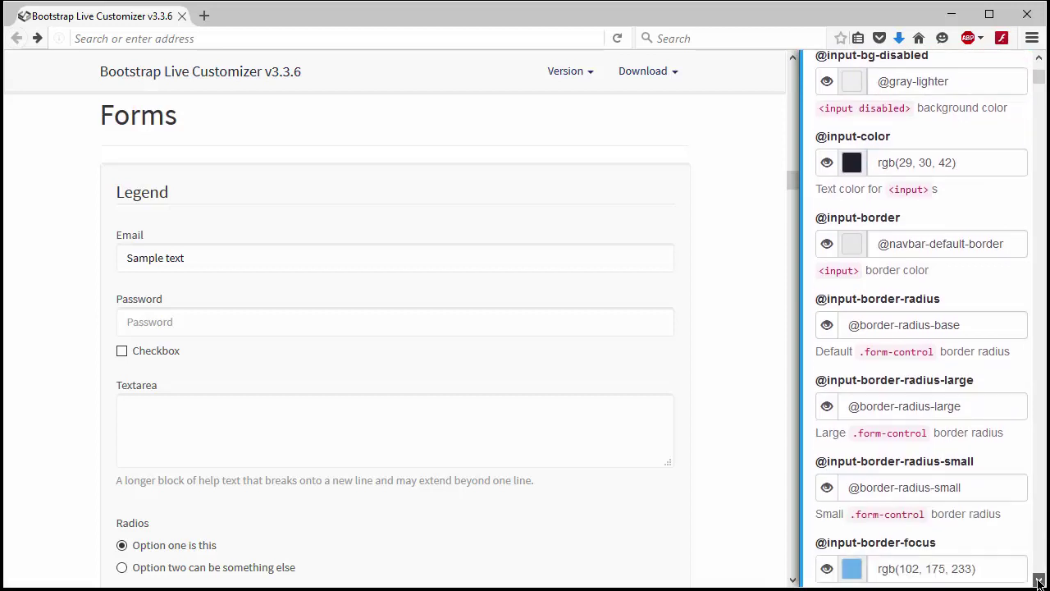
scroll(1038, 583, down, 3)
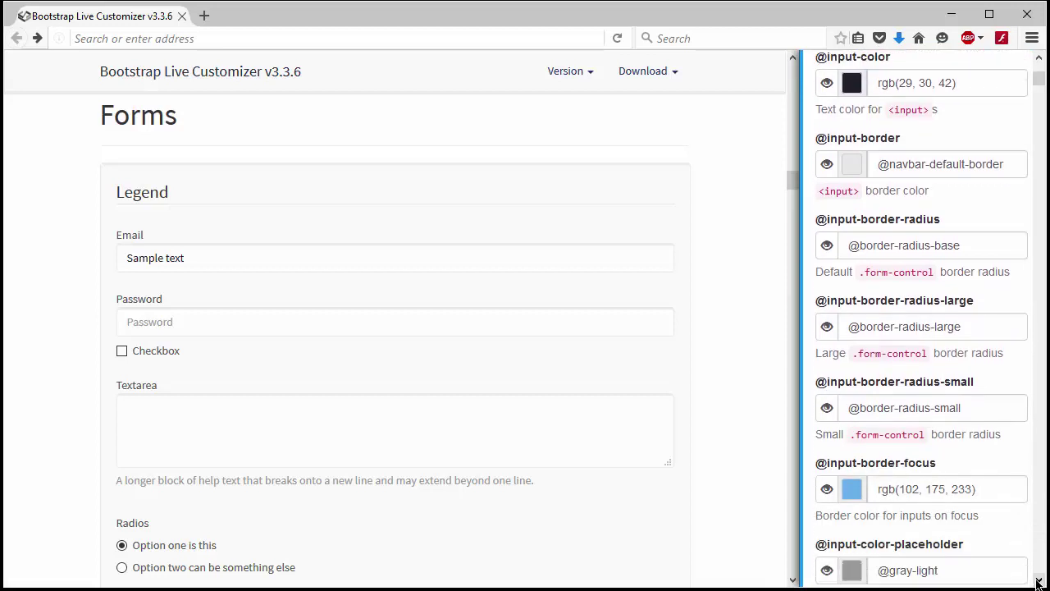
scroll(1038, 581, down, 3)
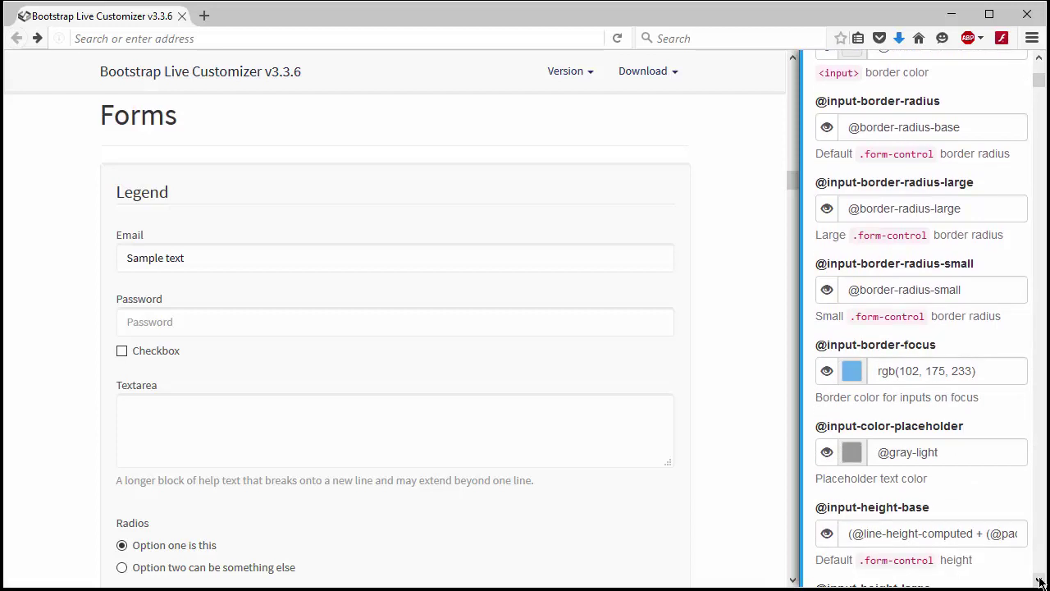
scroll(1038, 580, down, 13)
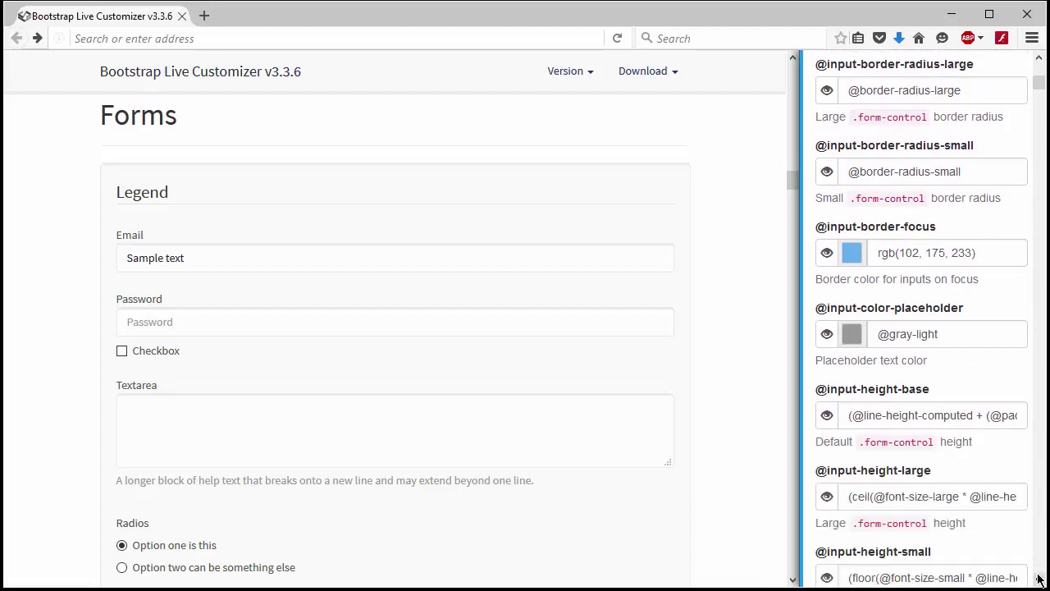
scroll(1044, 77, up, 13)
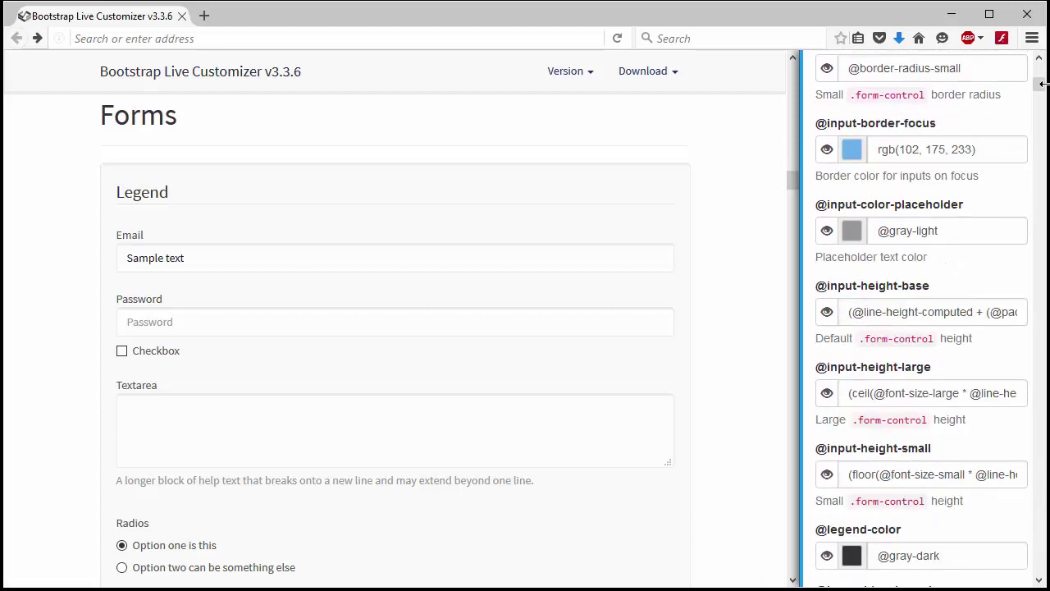
click(854, 255)
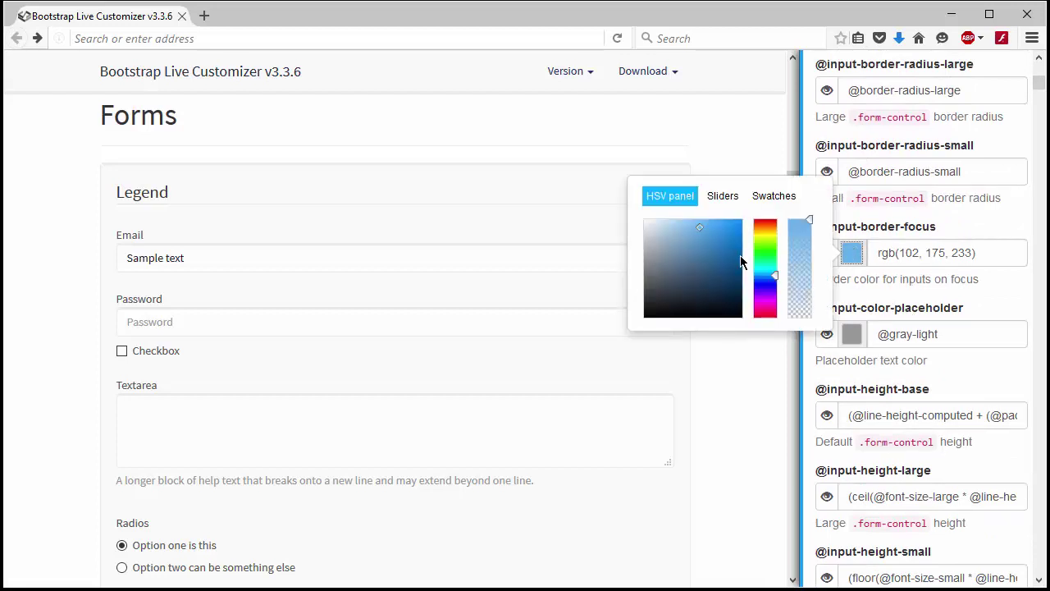
click(730, 248)
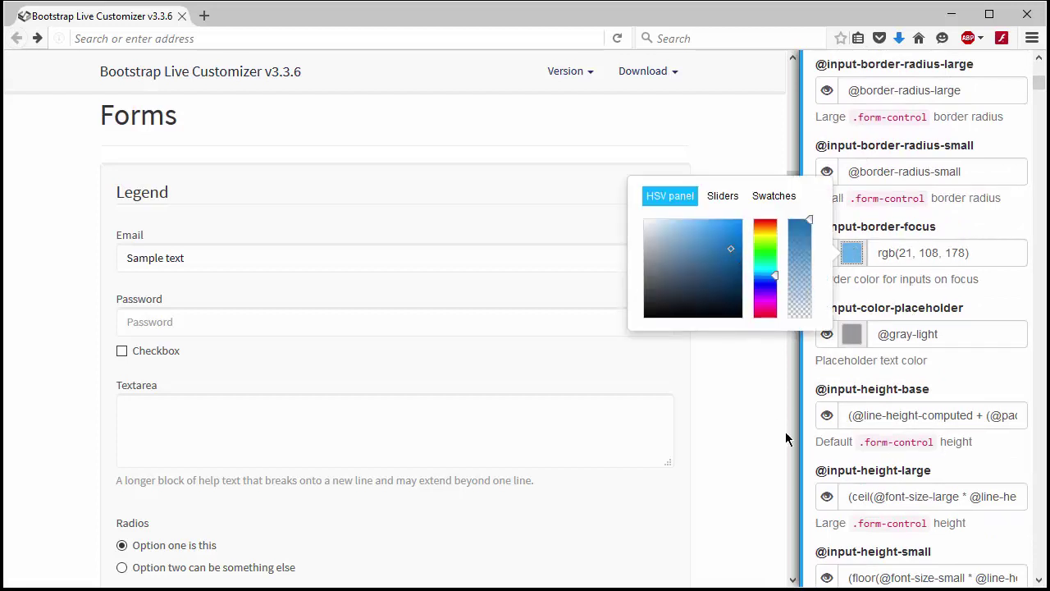
click(933, 423)
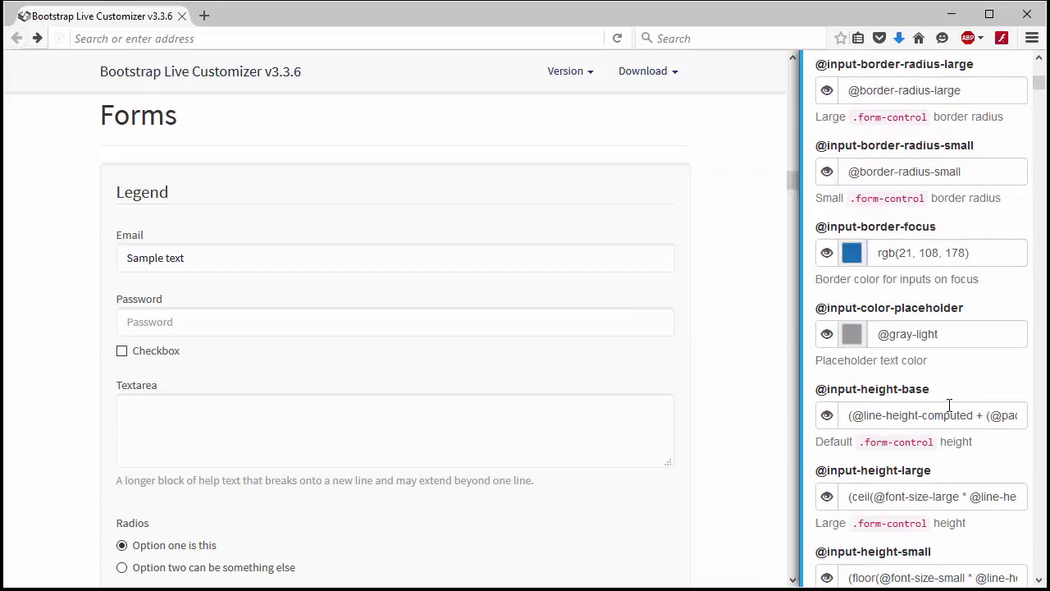
click(598, 263)
click(566, 322)
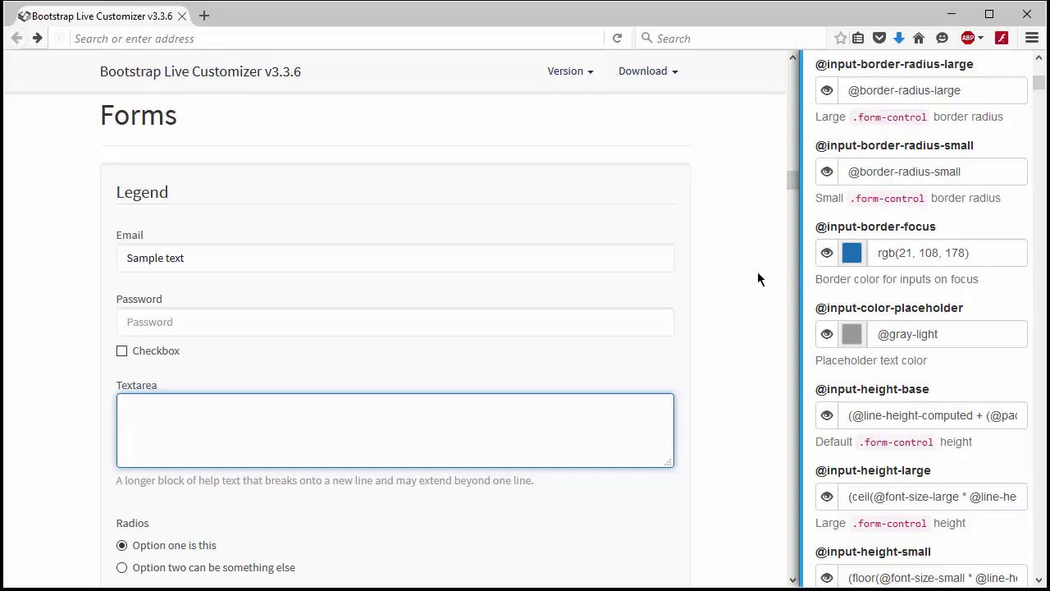
Step: View the variables related to the basic panel in the Panels preview and return to the full variables list
drag(791, 194, 801, 341)
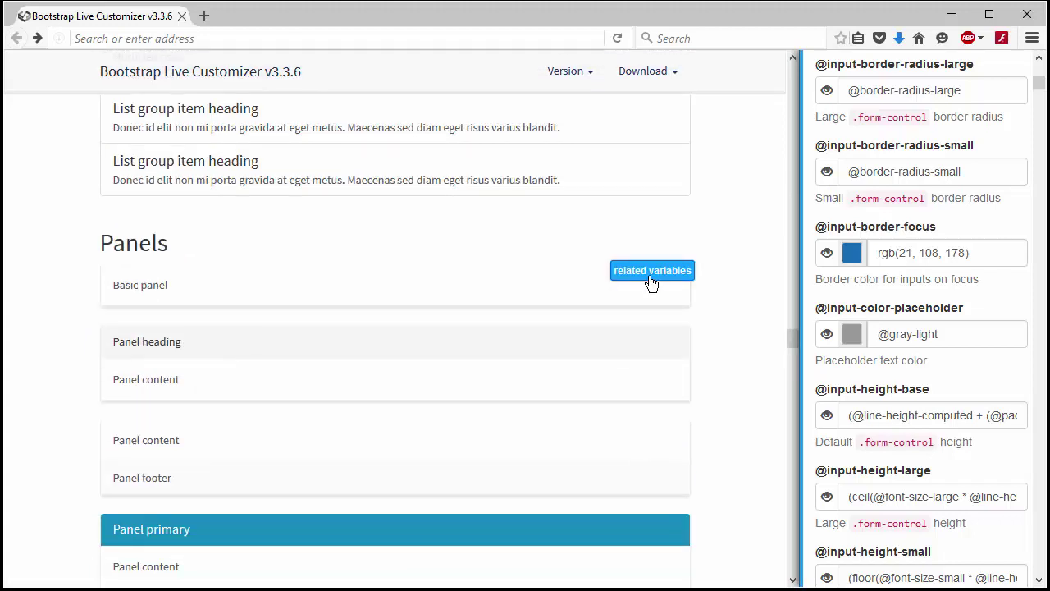
click(667, 274)
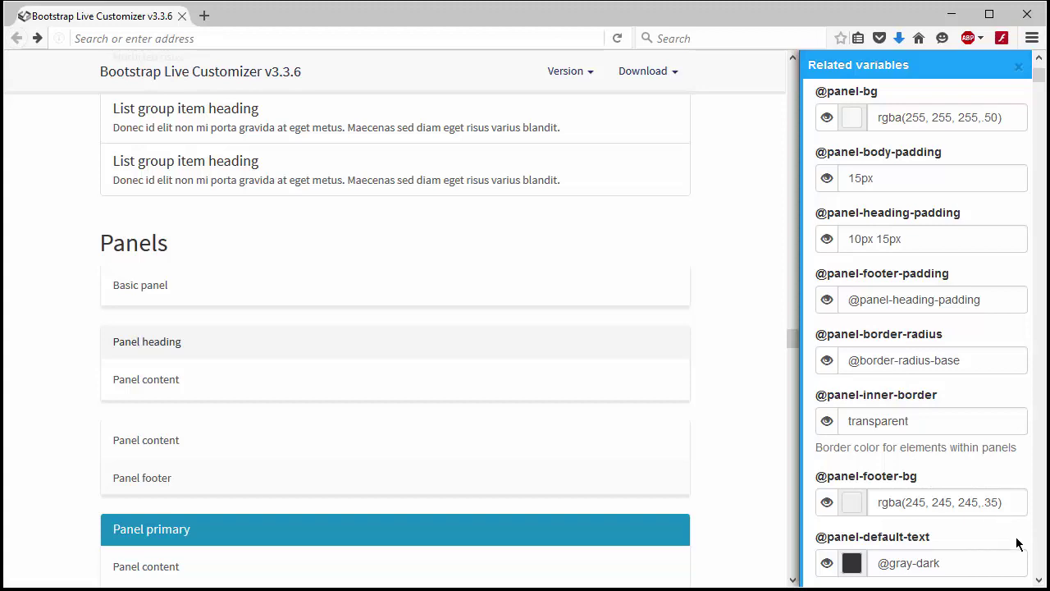
click(1018, 66)
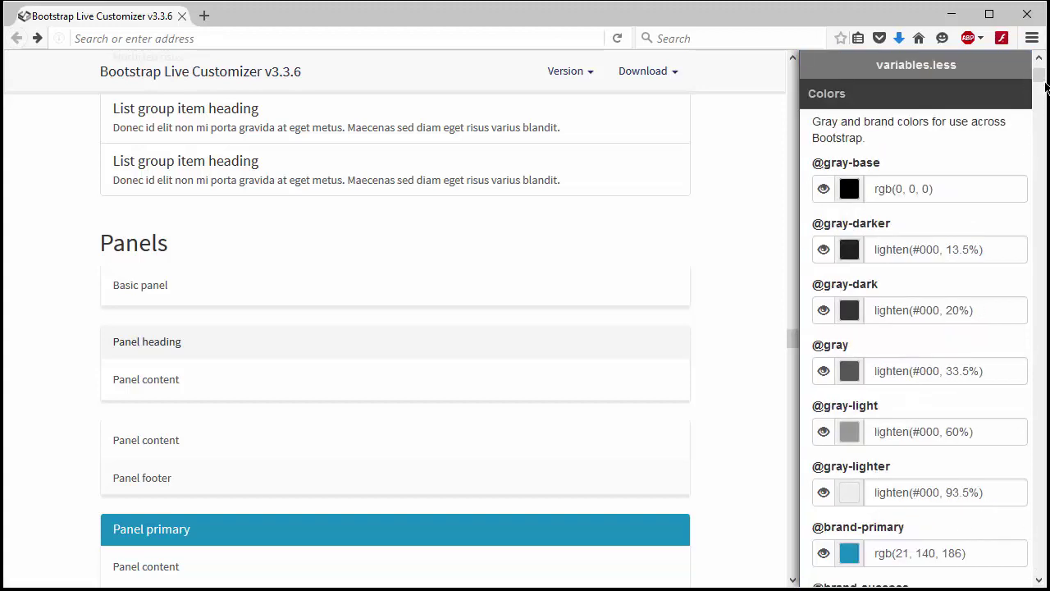
drag(1045, 82, 1039, 146)
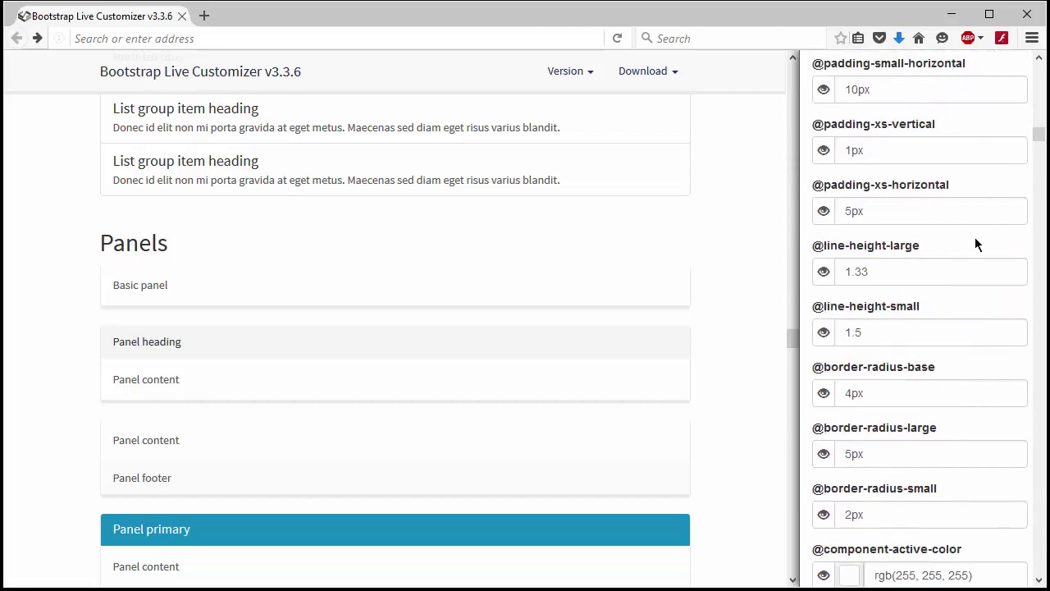
key(ctrl+f)
text(pa)
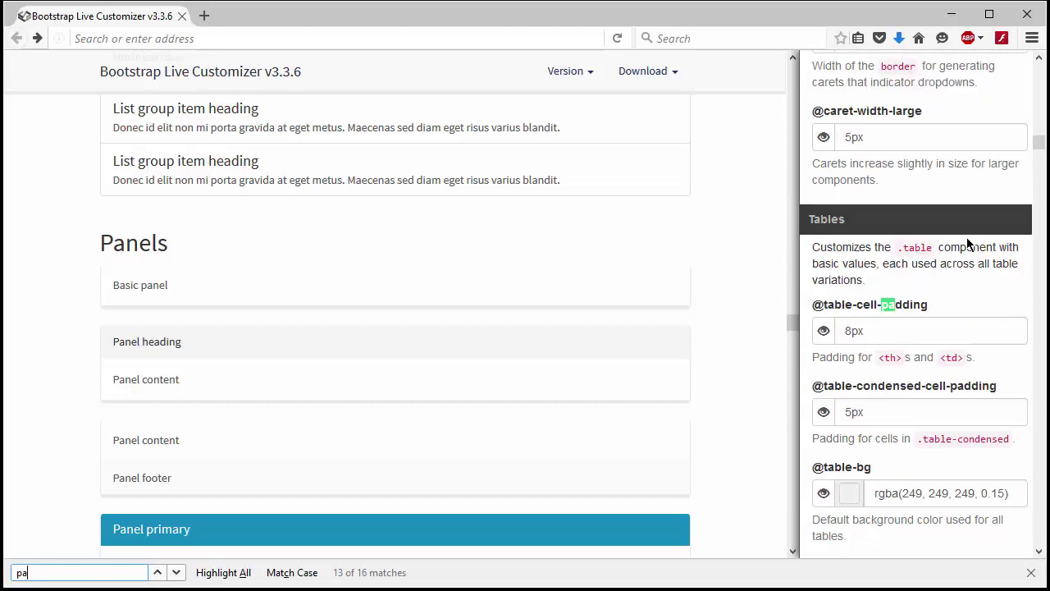
text(nel)
key(Escape)
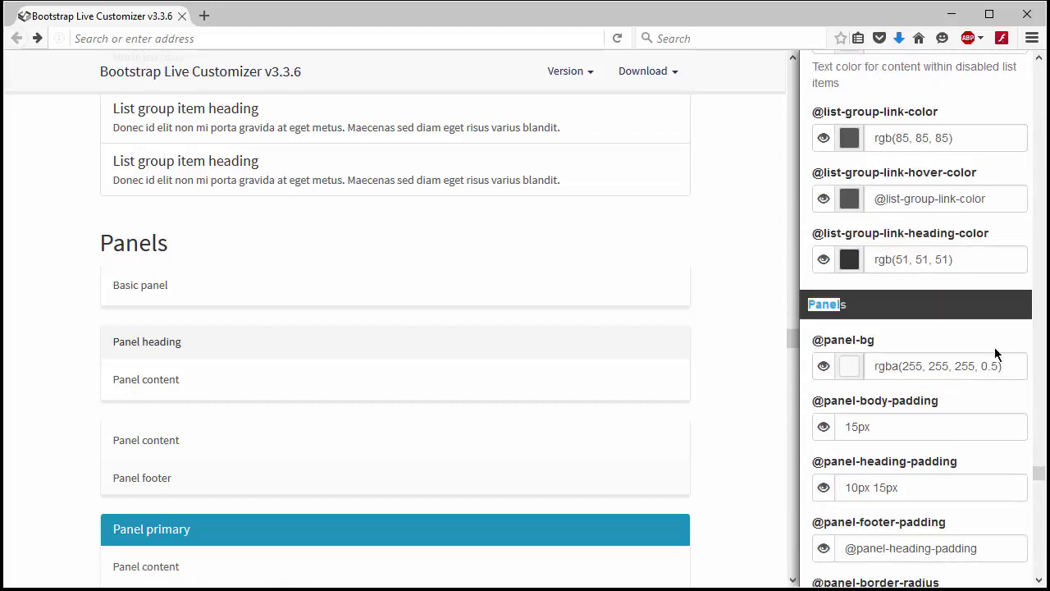
click(969, 315)
click(1039, 579)
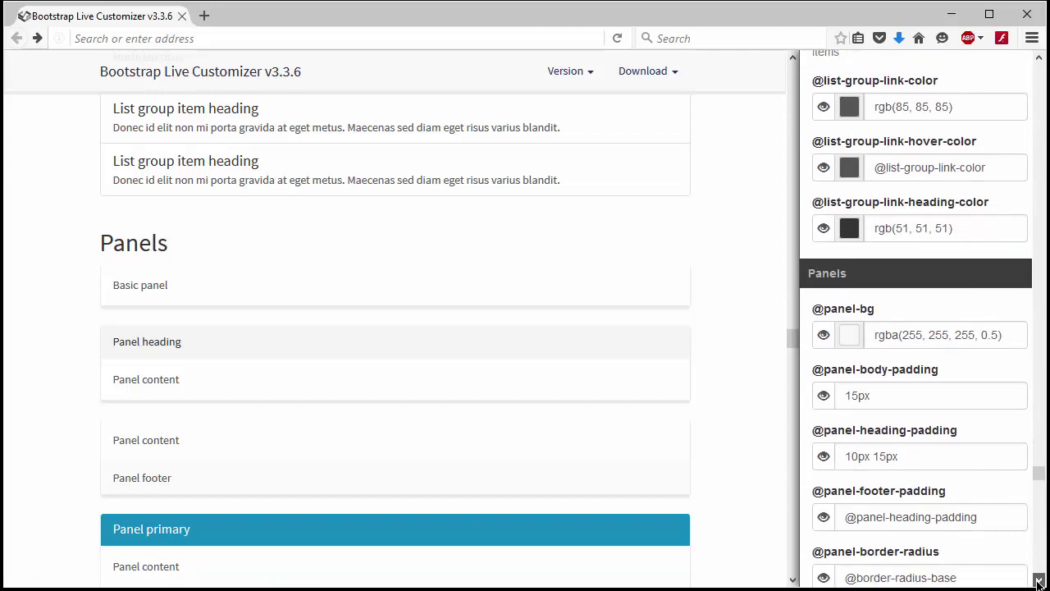
drag(1039, 579, 1037, 581)
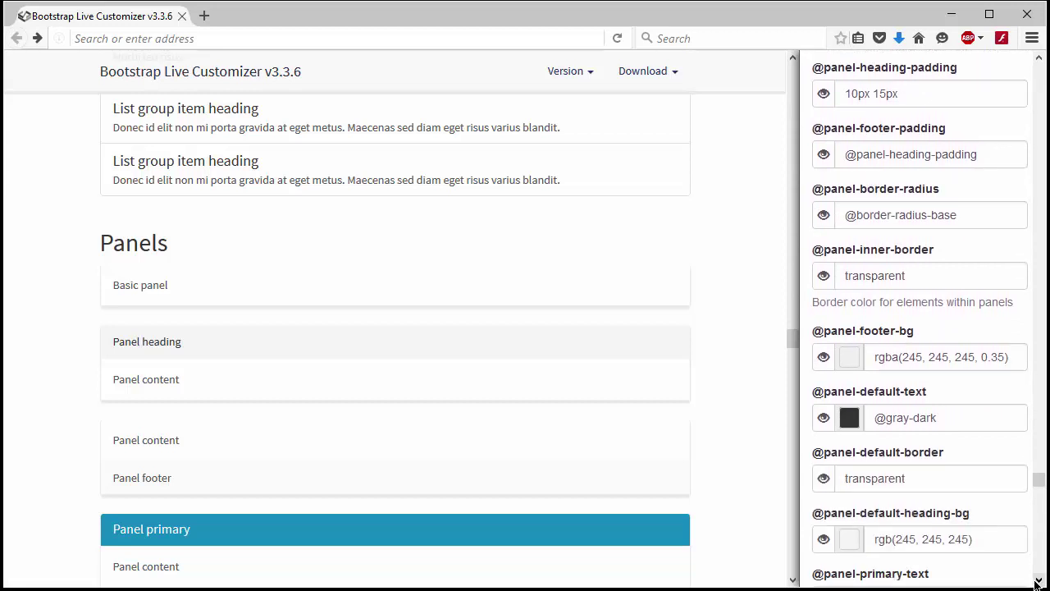
drag(1038, 579, 1038, 538)
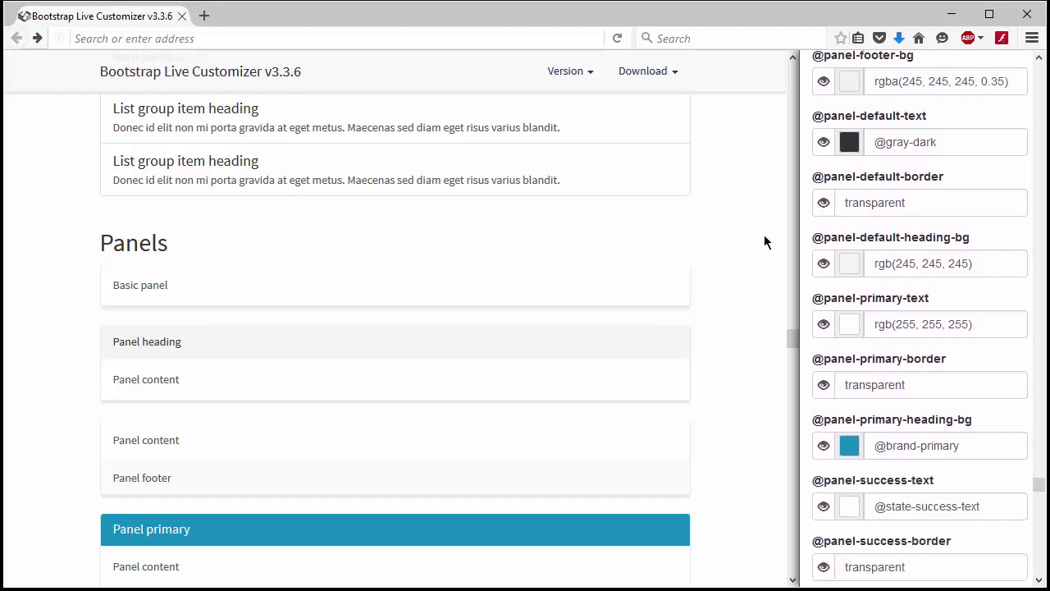
click(894, 265)
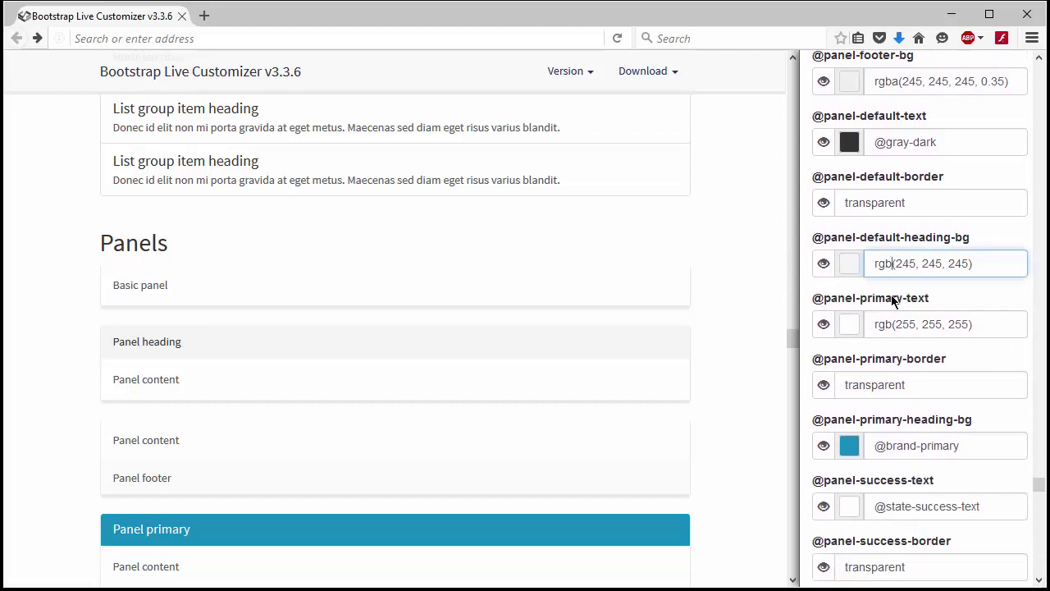
text(a)
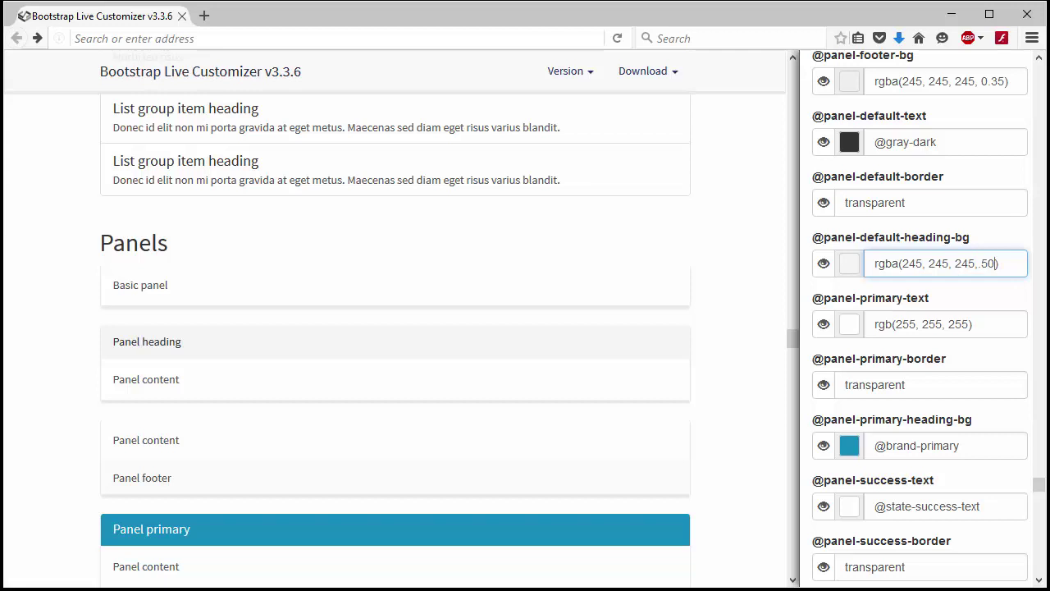
click(1039, 580)
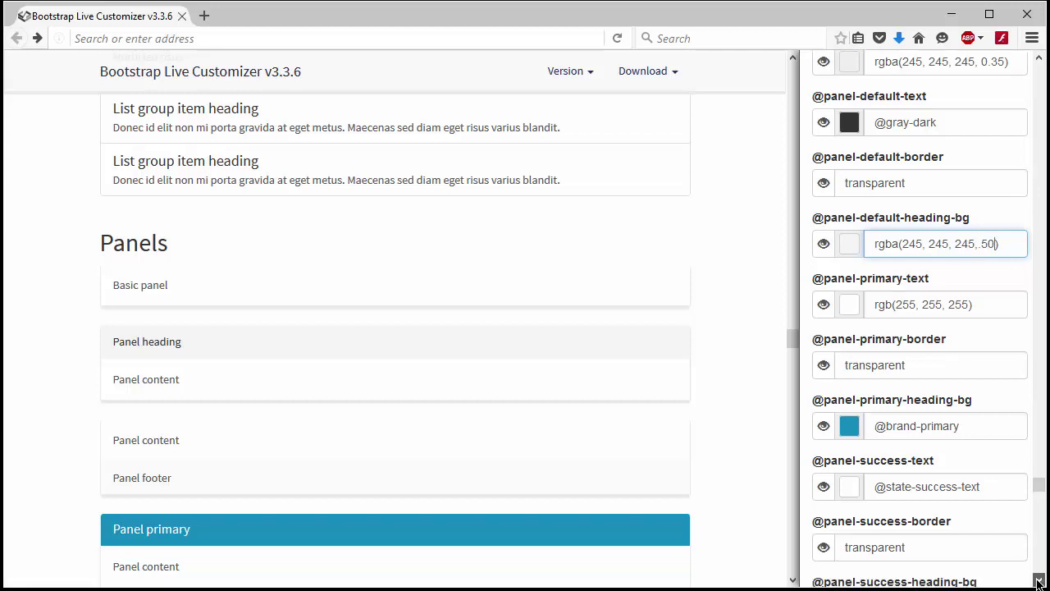
click(1039, 580)
click(1039, 581)
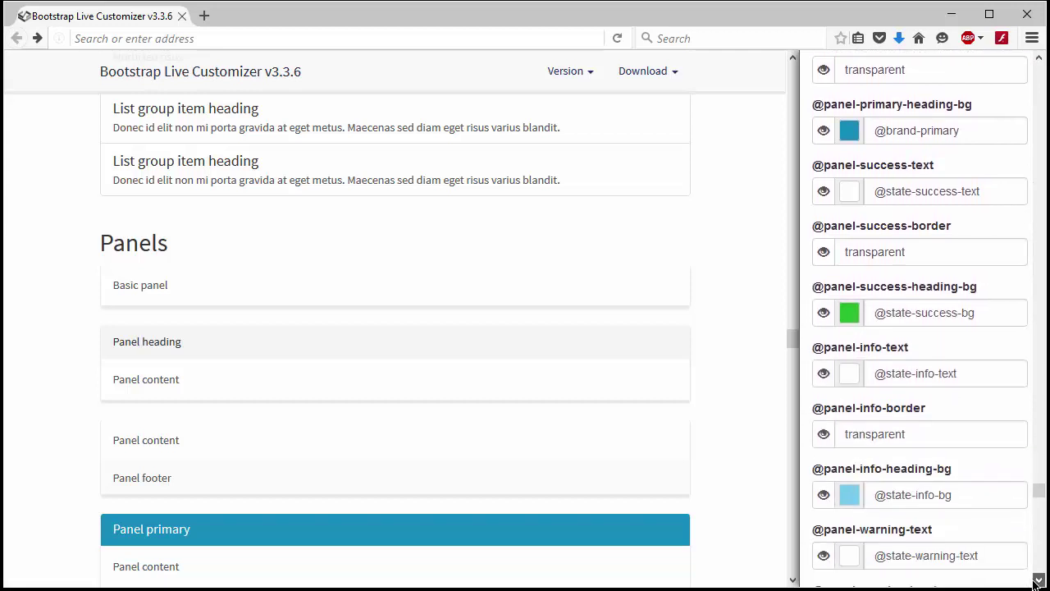
click(1039, 580)
click(1038, 580)
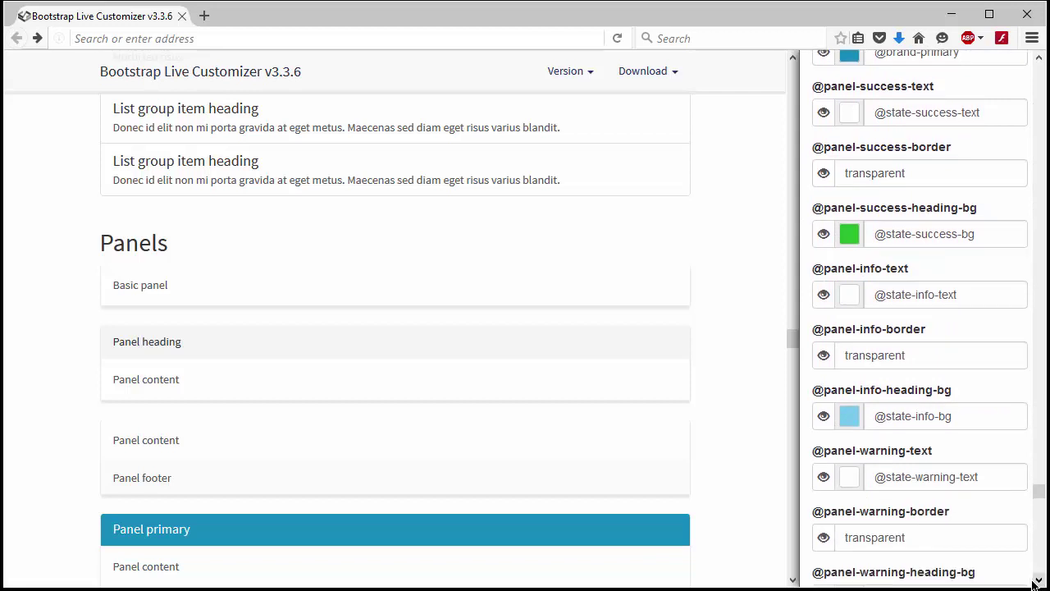
click(1039, 580)
click(1039, 580)
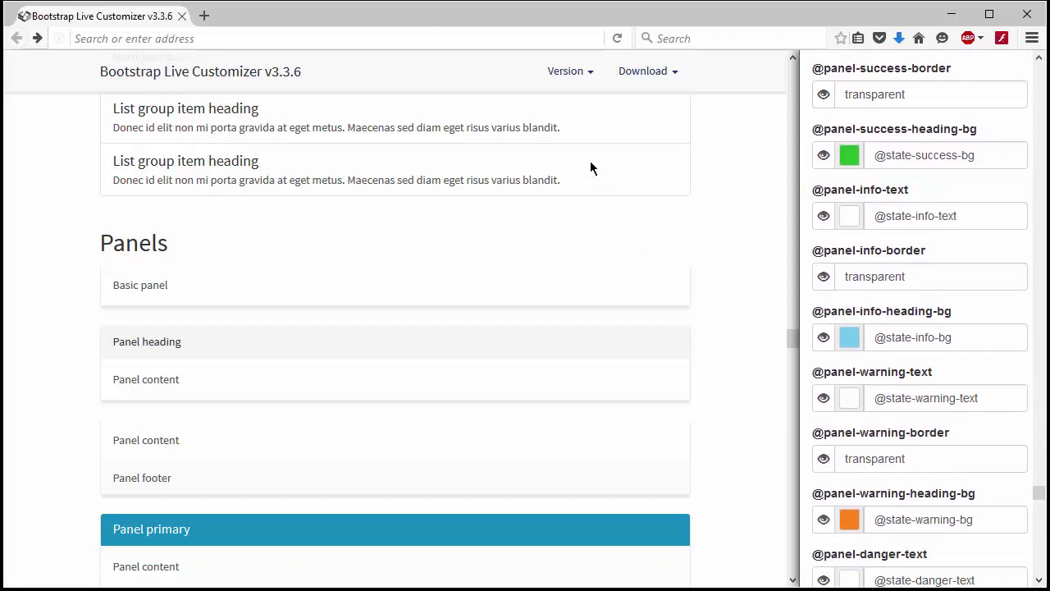
Step: Download the customized theme as bootstrap.css and open the generated file in the code editor
click(650, 85)
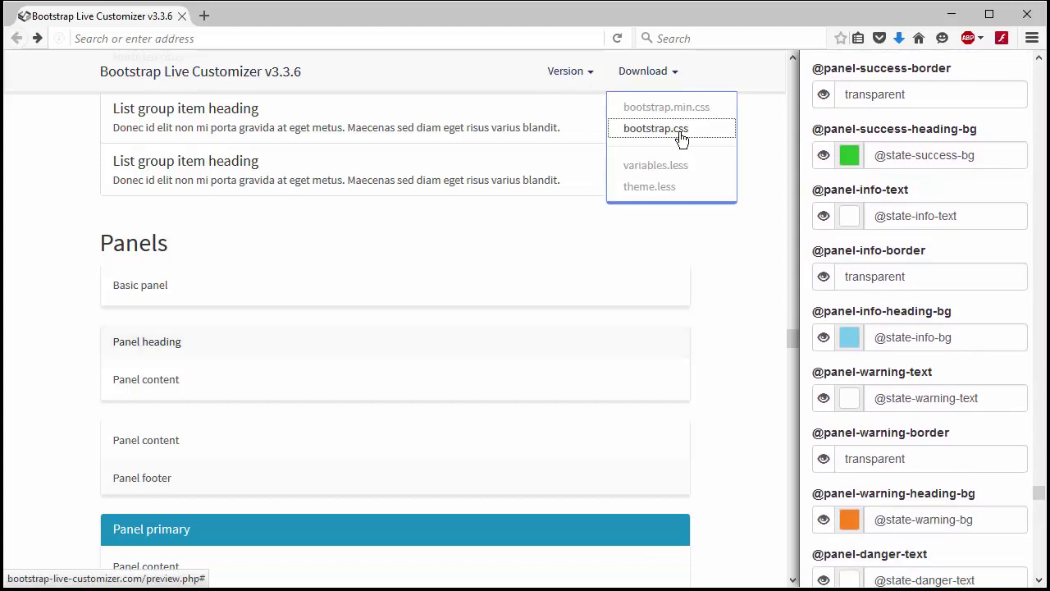
click(678, 132)
click(731, 445)
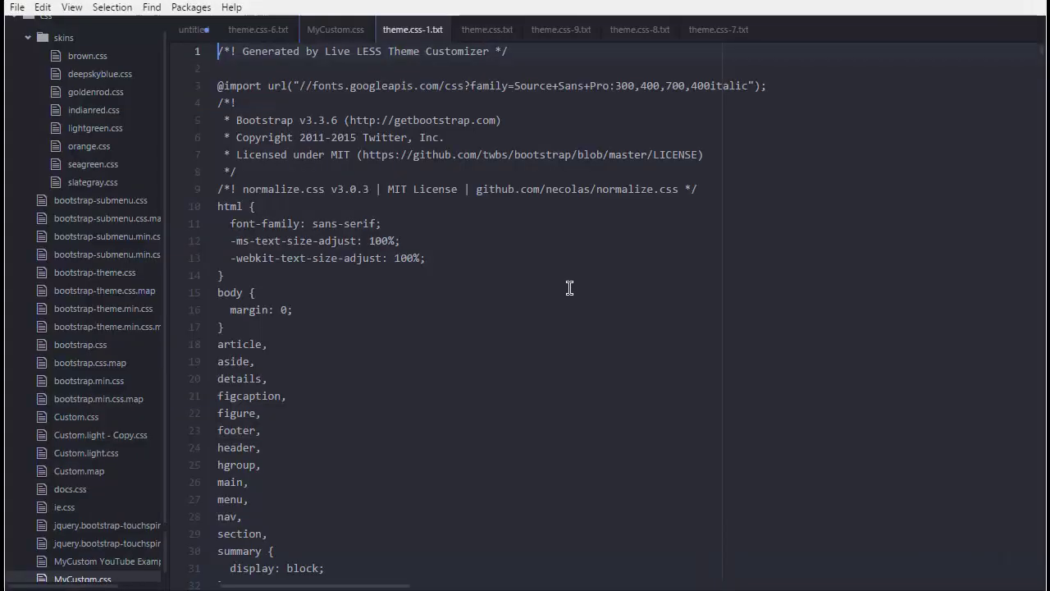
Step: Copy the generated CSS in theme.css-1.txt from just after the body rule to the end of the file
click(262, 279)
click(248, 327)
drag(262, 335, 270, 542)
scroll(460, 329, down, 20)
scroll(607, 304, down, 20)
key(ctrl+a)
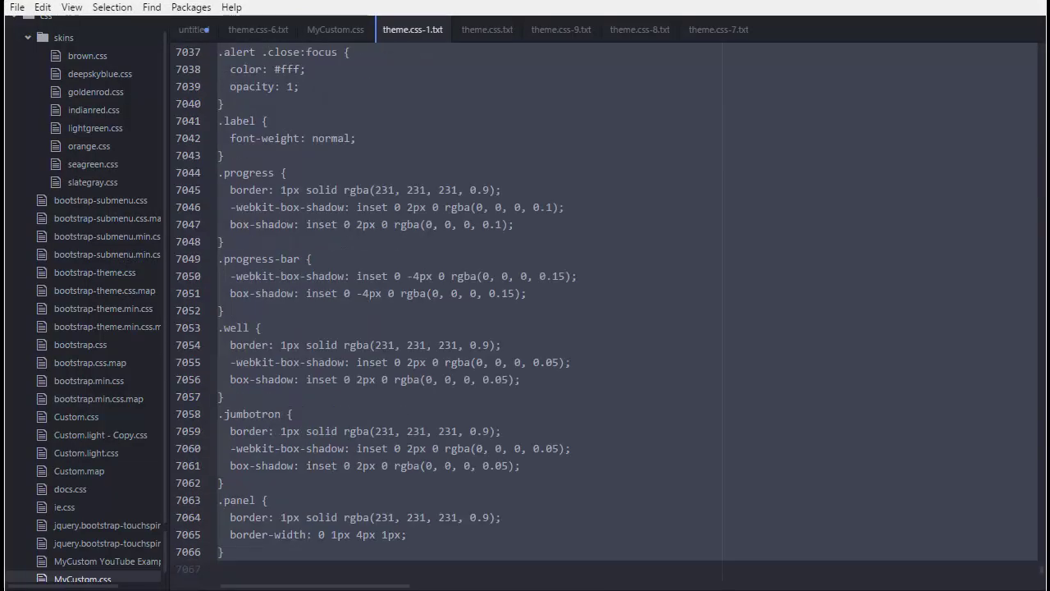
click(42, 7)
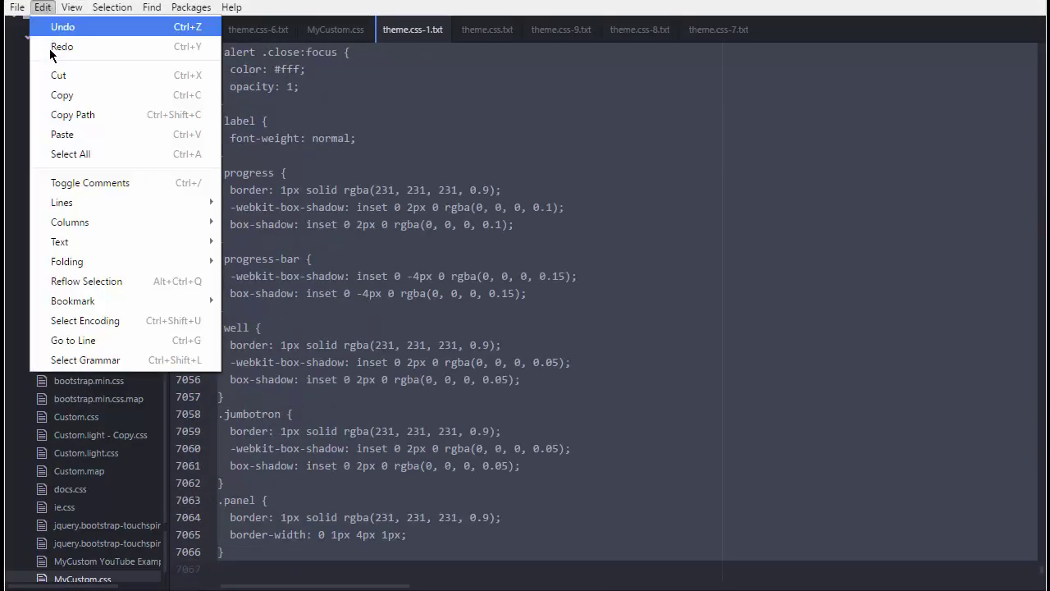
click(66, 94)
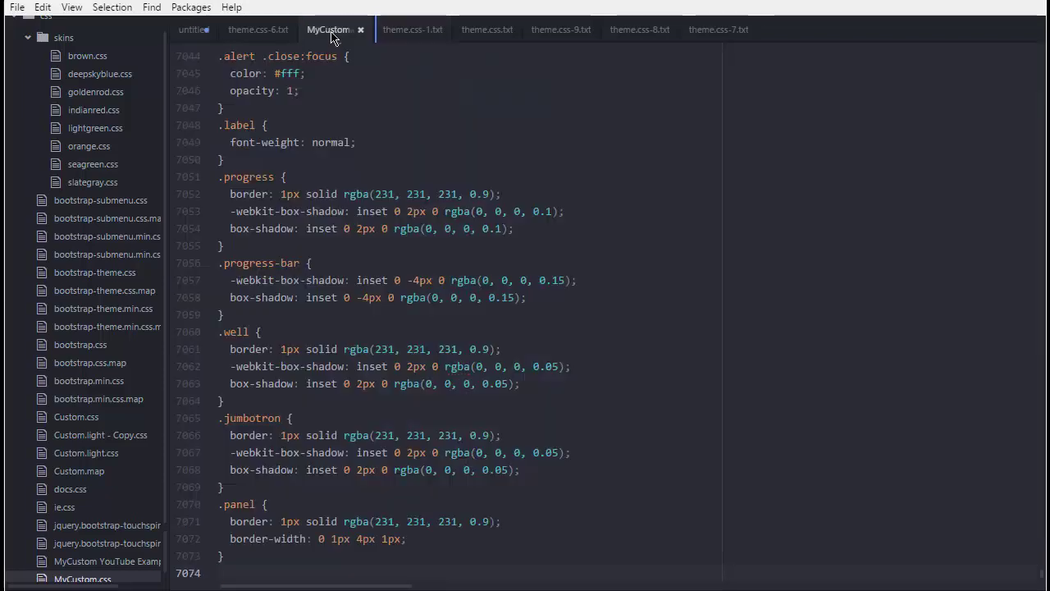
Step: Replace everything after the body rule in MyCustom.css with the copied CSS, keeping the custom background-image lines, and save the file
click(339, 31)
key(ctrl+v)
drag(227, 563, 312, 2)
key(Page_Up)
key(Page_Up)
key(Page_Up)
key(Page_Up)
key(Page_Up)
key(Page_Up)
key(Page_Up)
key(Page_Up)
key(Page_Up)
key(Page_Up)
key(Page_Up)
key(Page_Up)
key(Page_Up)
key(Page_Up)
key(Page_Up)
key(Page_Up)
key(Page_Up)
key(Page_Up)
key(Page_Up)
key(Page_Up)
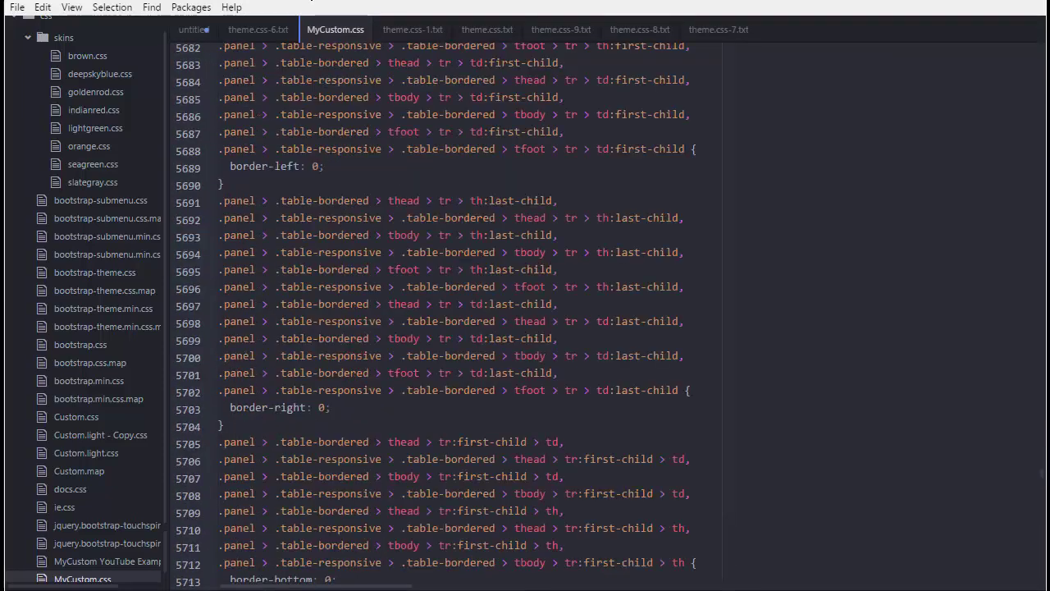
key(Page_Up)
key(Page_Up)
key(Page_Up)
key(Page_Up)
key(Page_Up)
key(Page_Up)
key(Page_Up)
key(Page_Up)
key(Page_Up)
key(Page_Up)
key(Page_Up)
key(Page_Up)
key(Page_Up)
key(Page_Up)
key(Page_Up)
key(Page_Up)
key(Page_Up)
key(Page_Up)
key(Page_Up)
key(Page_Up)
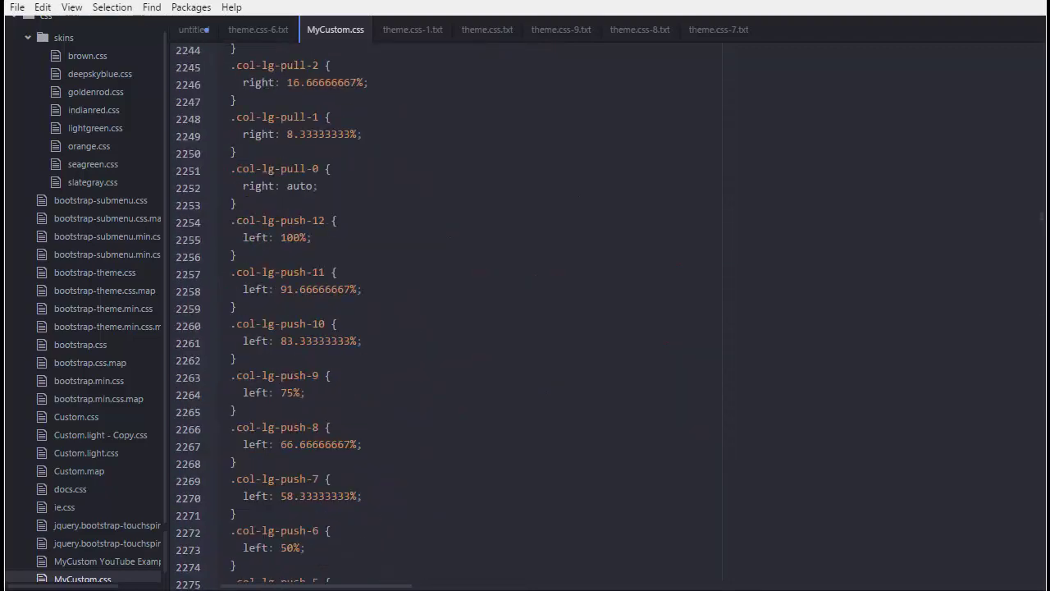
key(ctrl+shift+Home)
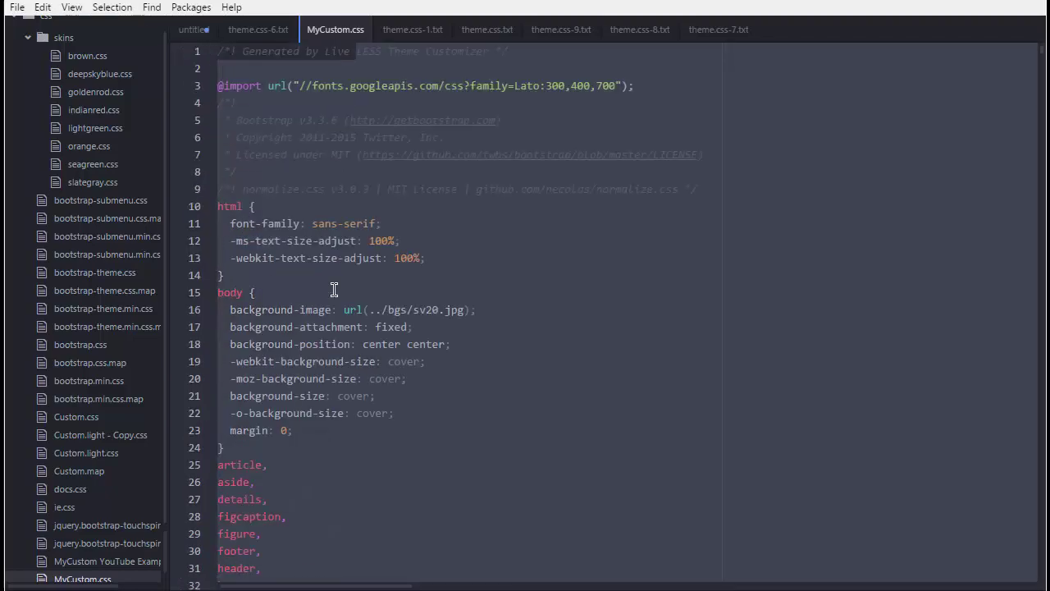
drag(334, 288, 284, 450)
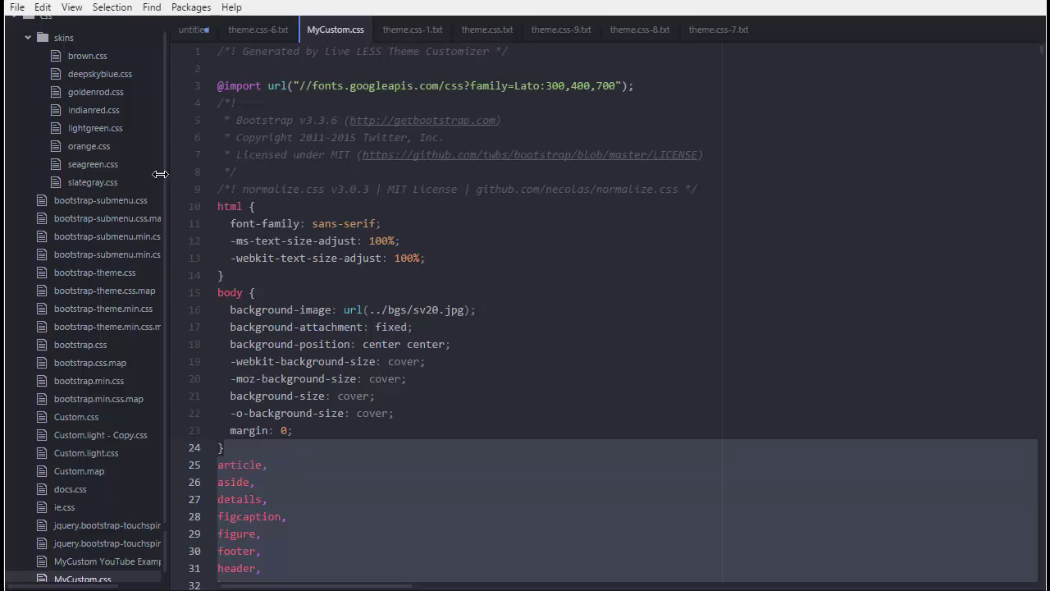
click(36, 6)
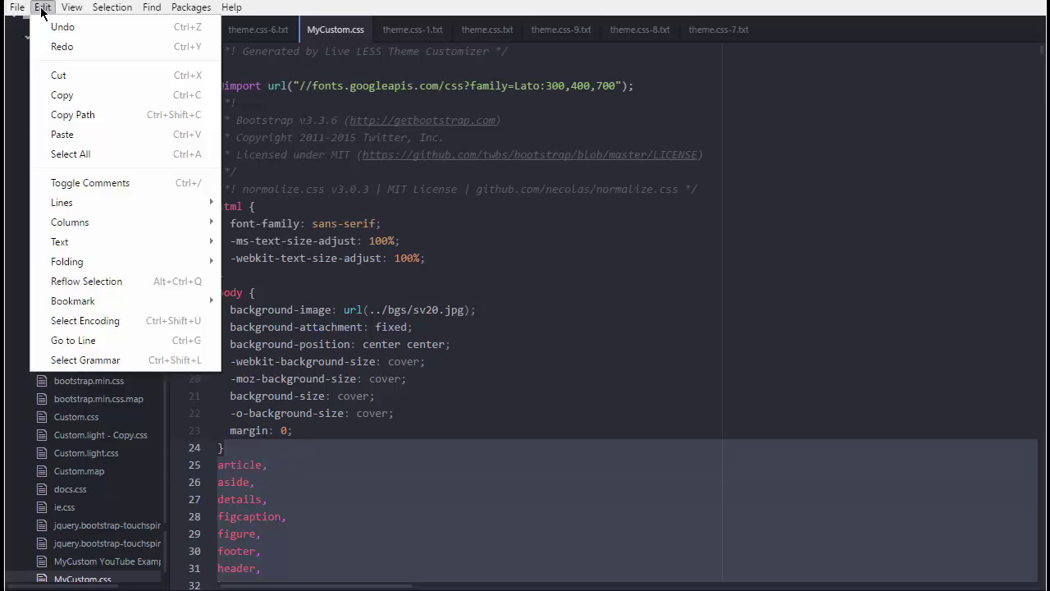
click(92, 133)
click(16, 7)
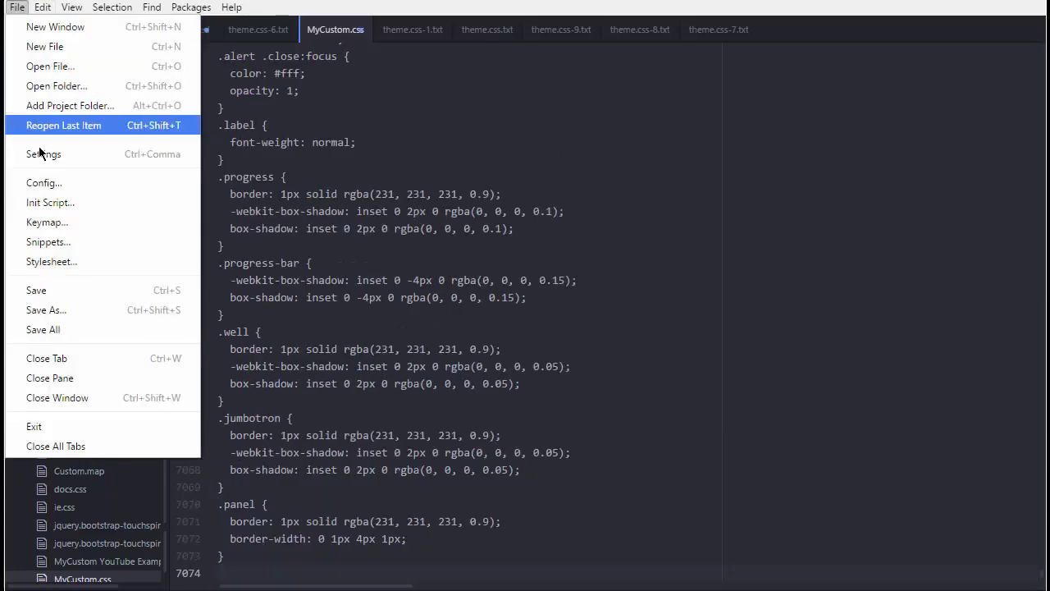
click(30, 290)
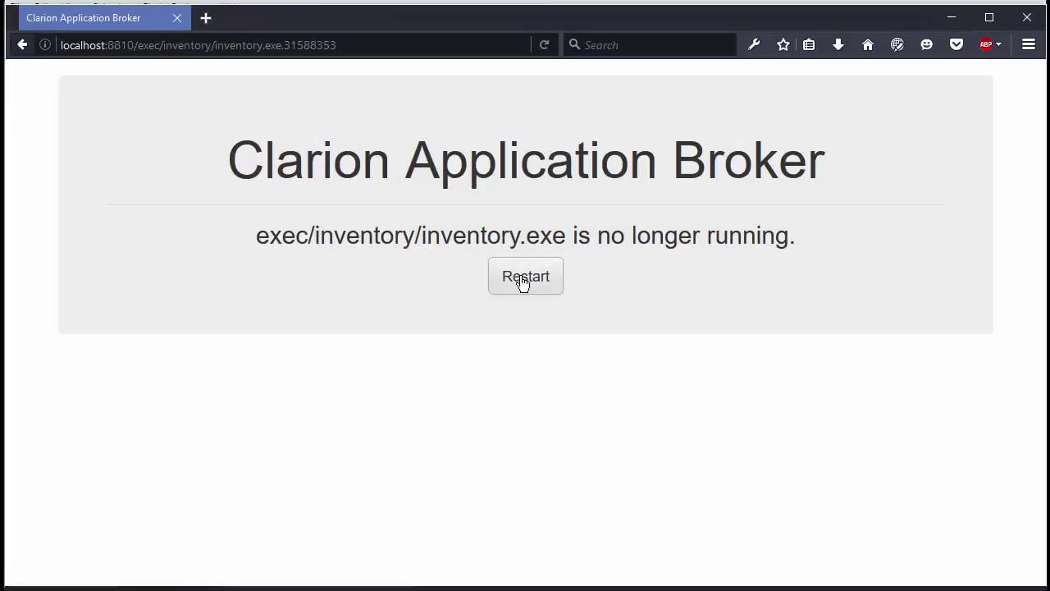
Step: Switch to the browser with the inventory application, restart it and examine the search panel and table styling on the Inventory browse
click(522, 279)
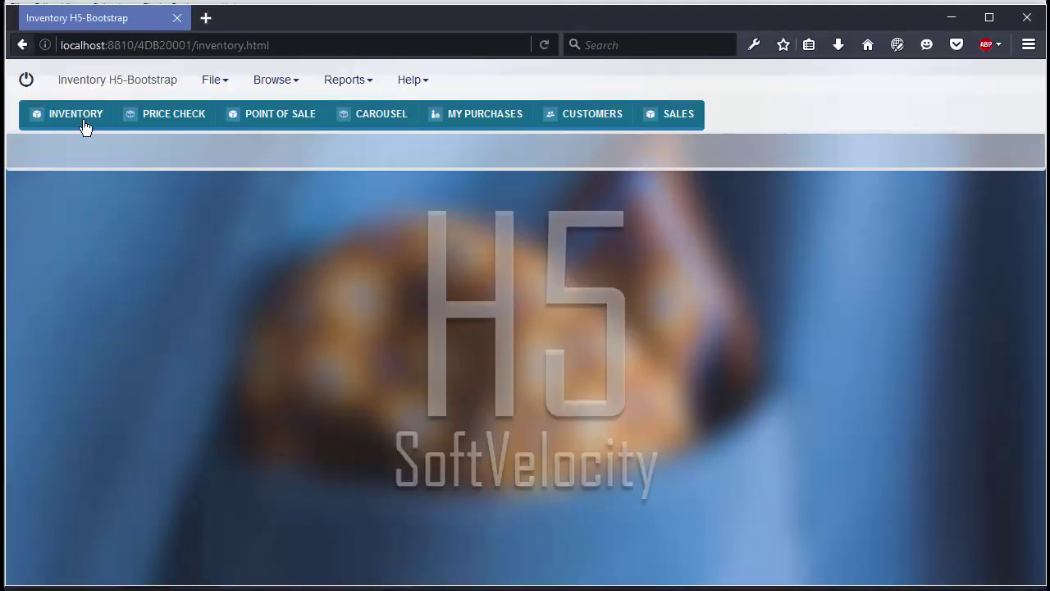
click(84, 123)
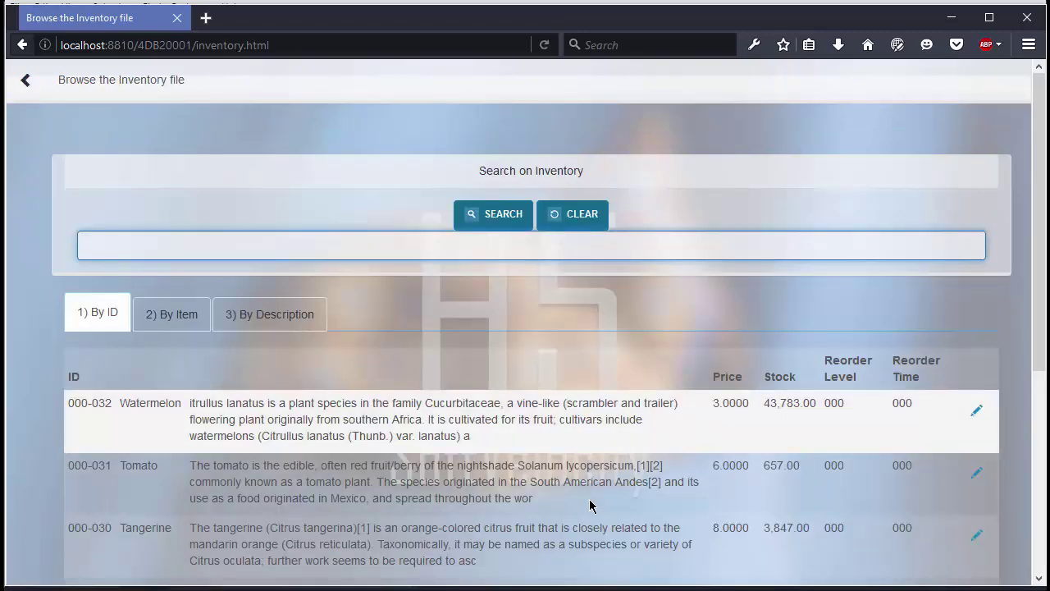
scroll(1038, 357, down, 3)
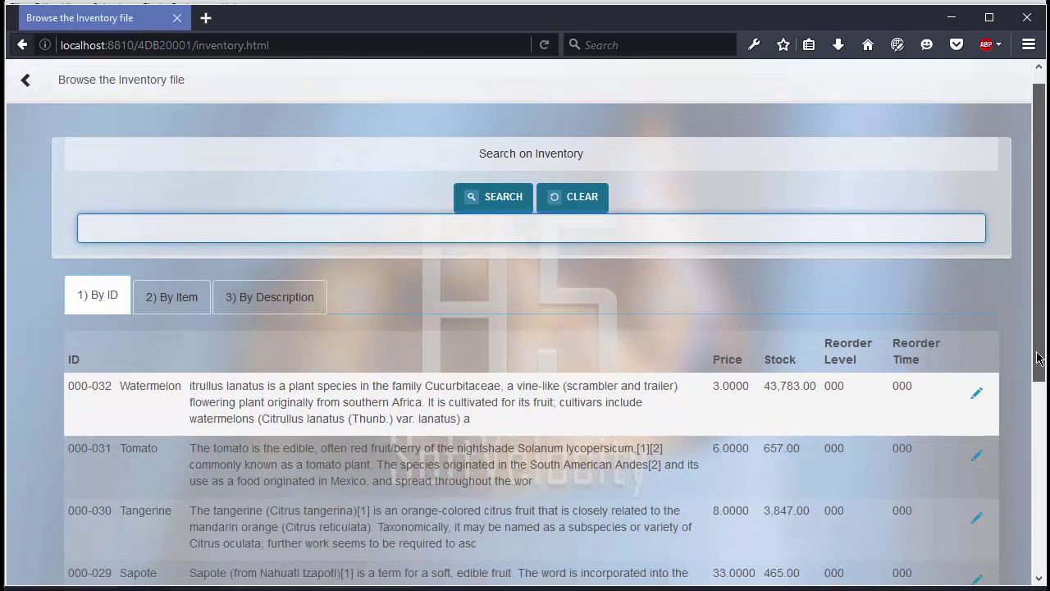
scroll(1038, 358, down, 5)
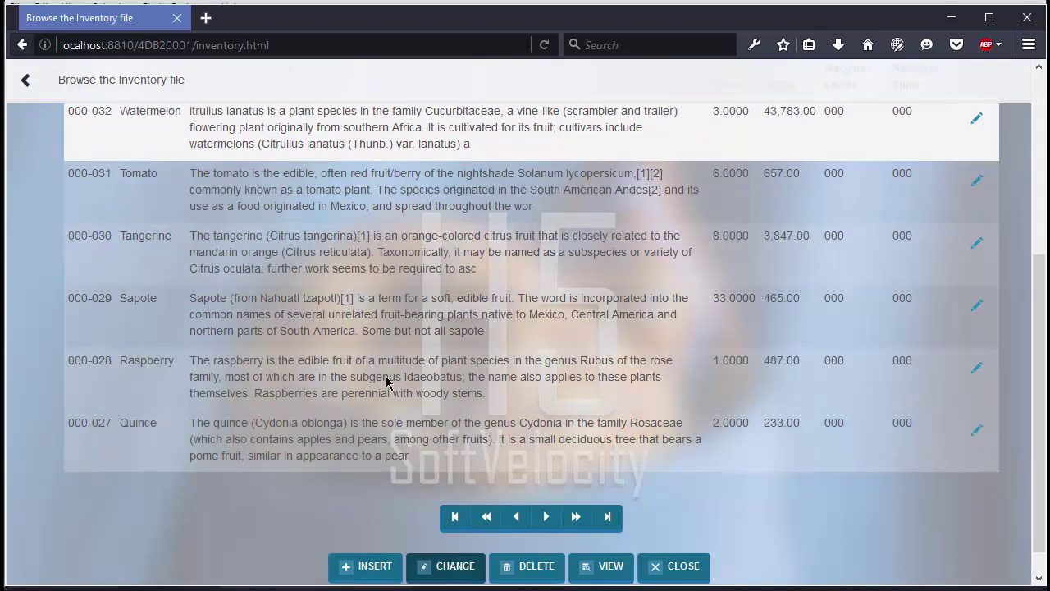
click(1039, 69)
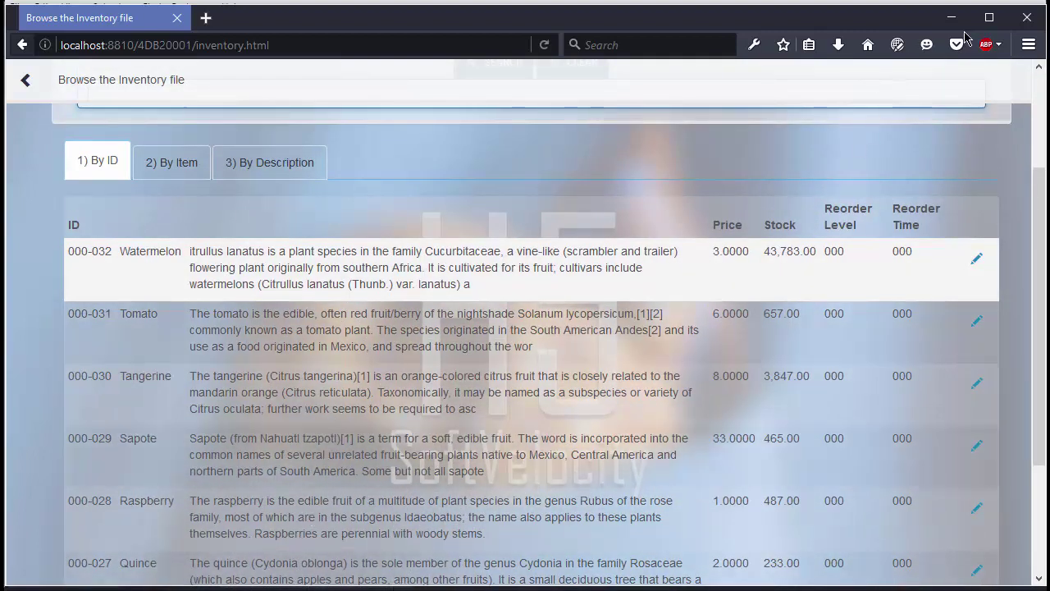
Step: Leave the Inventory browse, exit the inventory application and return to the Bootstrap Live Customizer
click(24, 81)
click(25, 82)
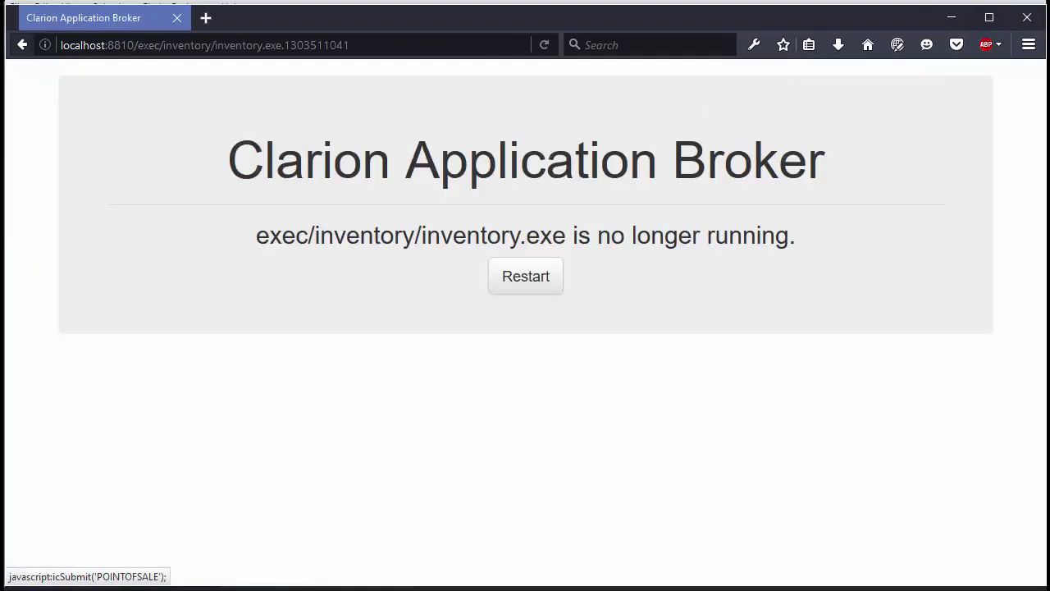
click(952, 17)
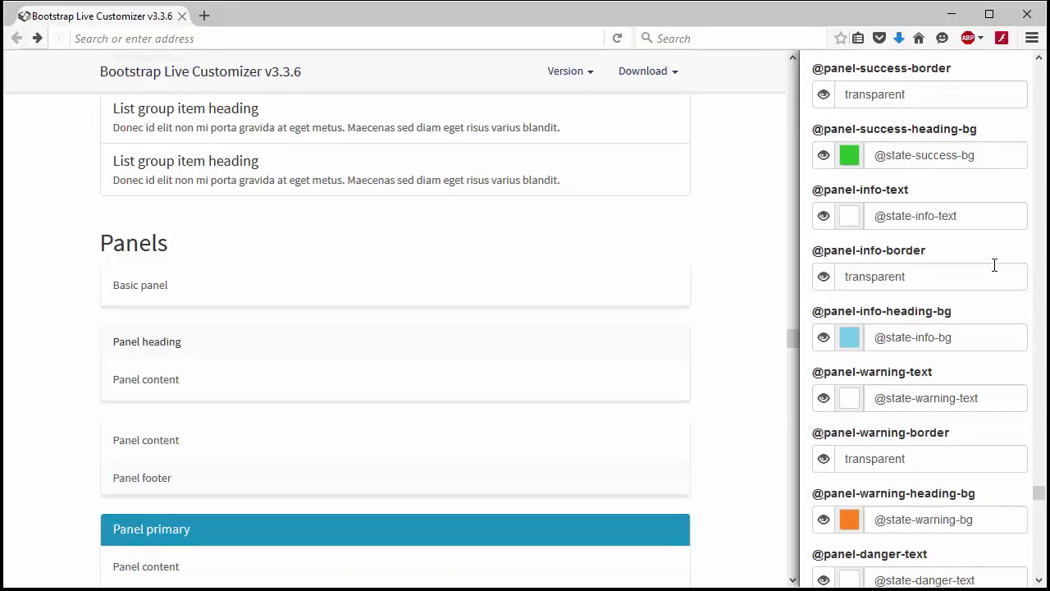
drag(1038, 517, 1034, 412)
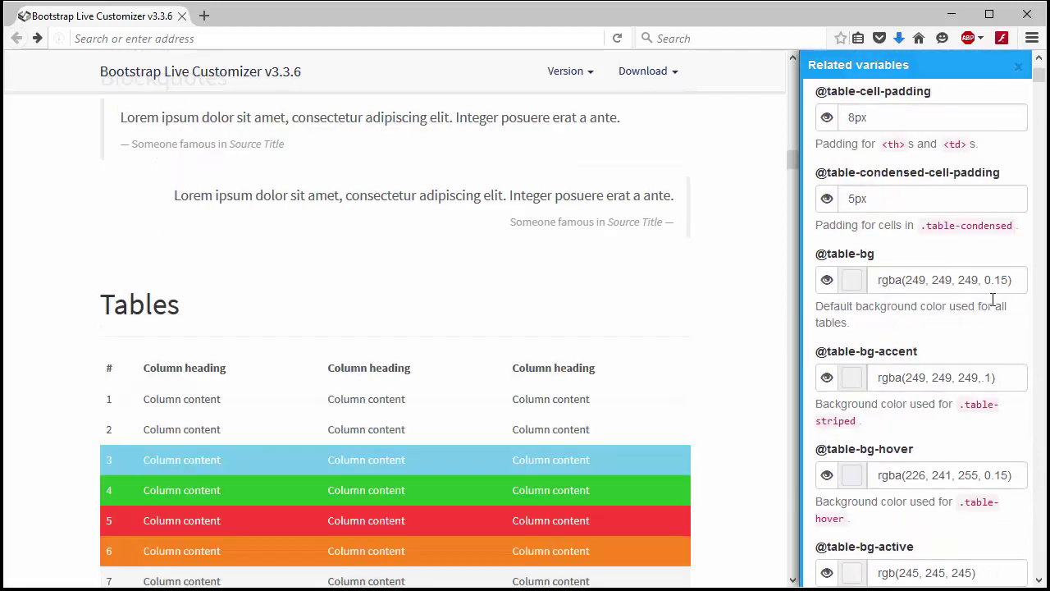
click(1001, 283)
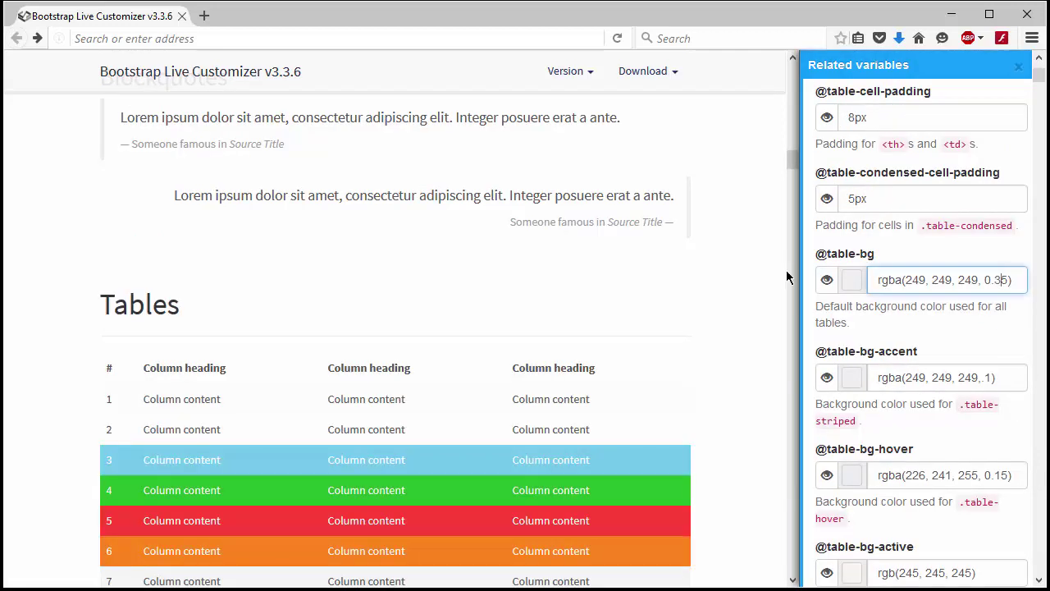
key(Tab)
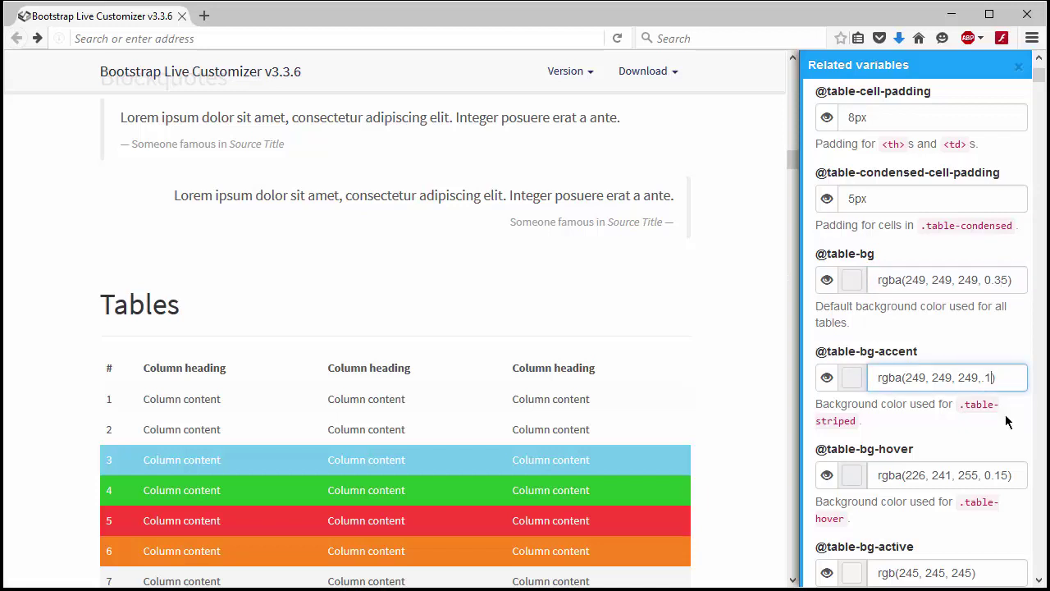